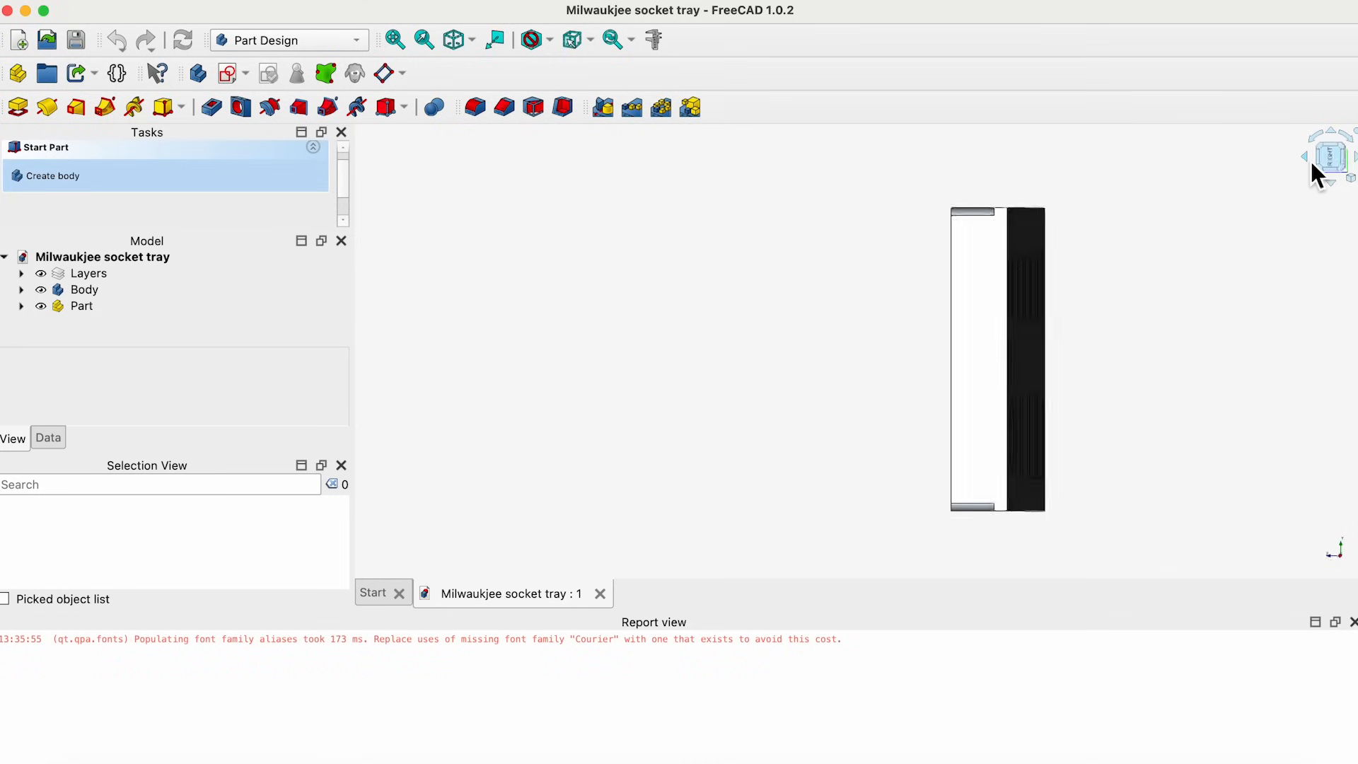
Examine the finished socket tray from several sides, ending on the face with the socket pockets.
{"action": "left_click", "coordinate": [1357, 156]}
{"action": "left_click", "coordinate": [1357, 156]}
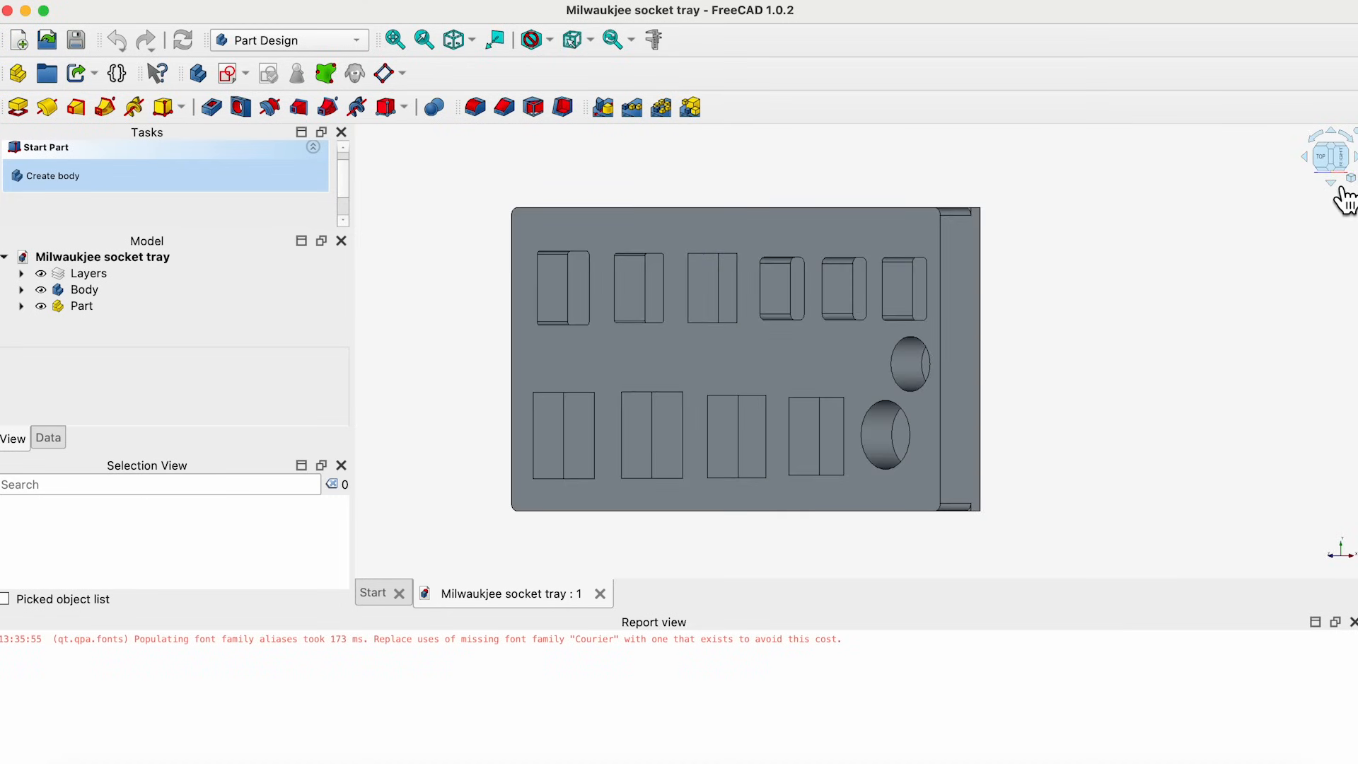
{"action": "left_click", "coordinate": [1339, 147]}
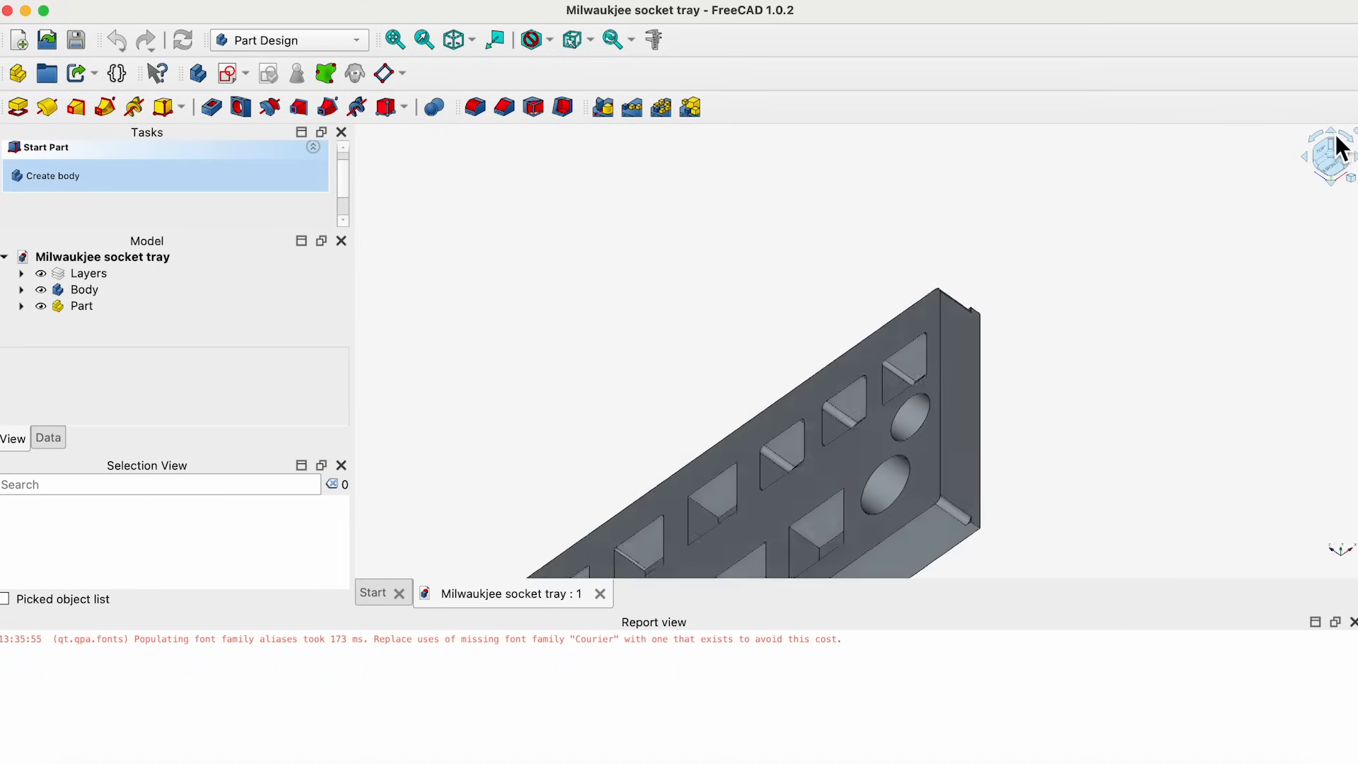
{"action": "left_click", "coordinate": [1332, 185]}
{"action": "left_click", "coordinate": [1332, 185]}
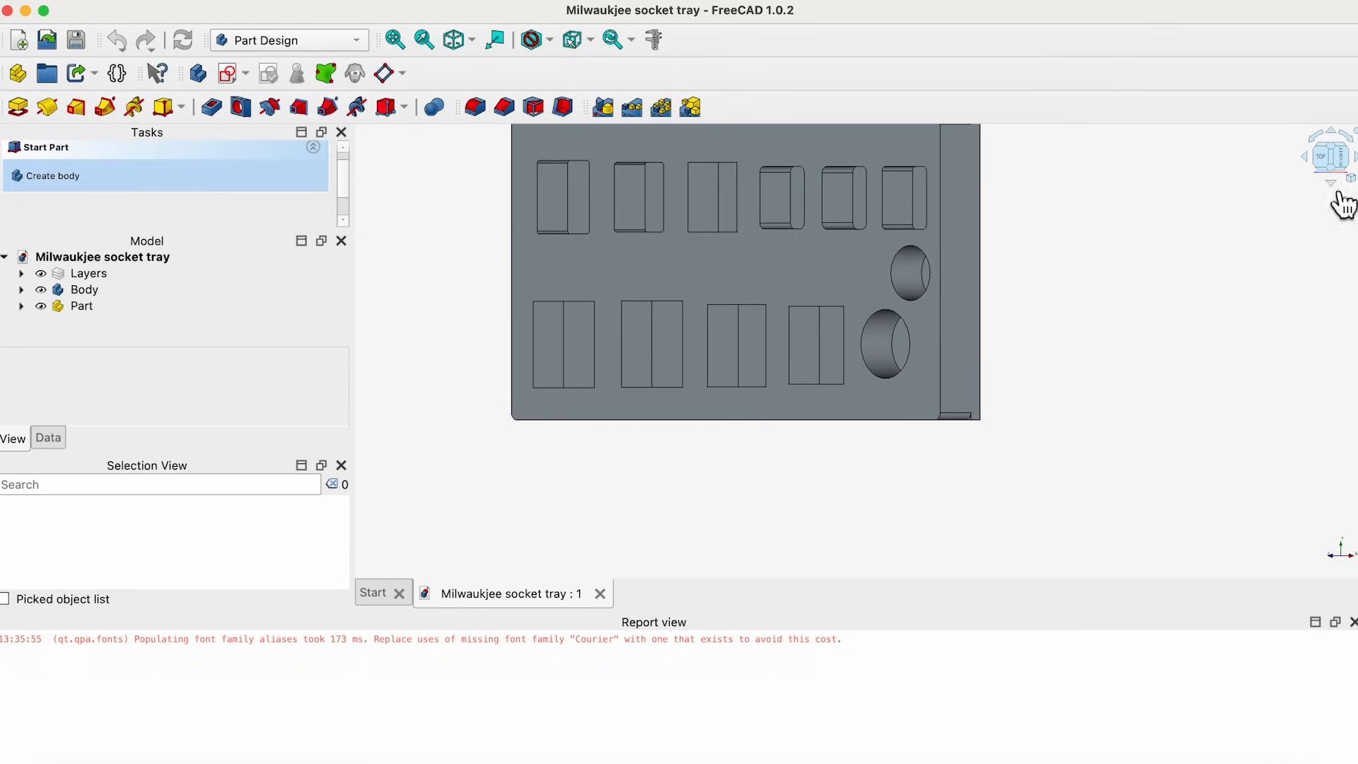
{"action": "key", "text": "Down"}
{"action": "key", "text": "Right"}
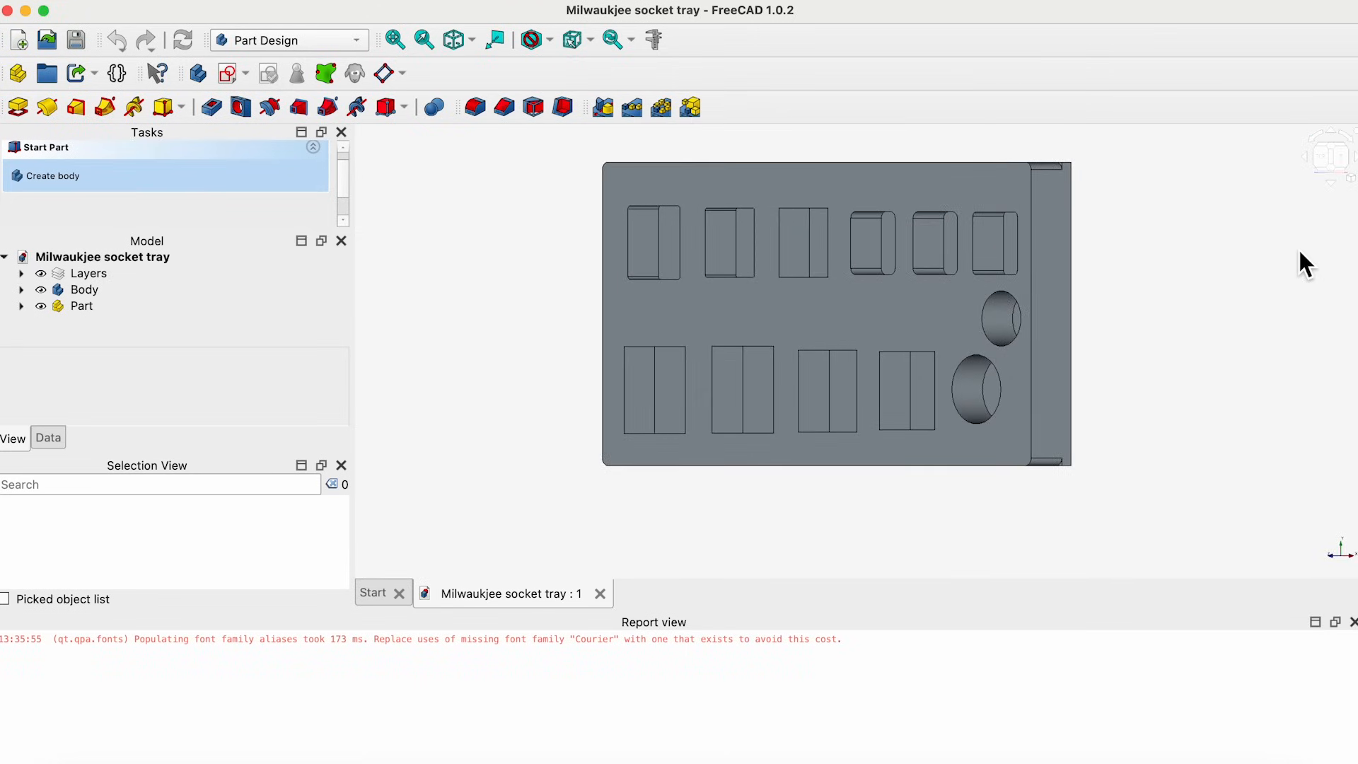
{"action": "key", "text": "Right"}
{"action": "key", "text": "Left"}
{"action": "left_click", "coordinate": [1356, 156]}
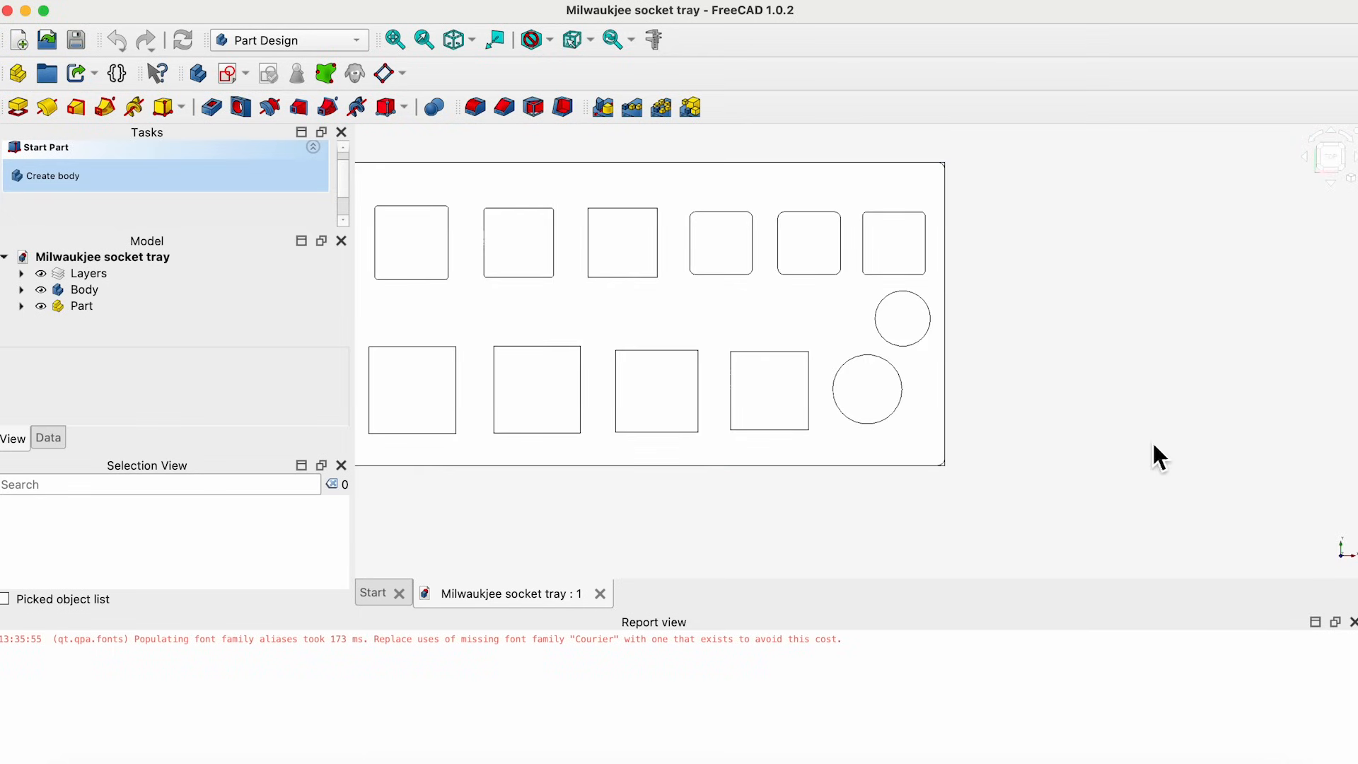
{"action": "key", "text": "Right"}
{"action": "key", "text": "Right"}
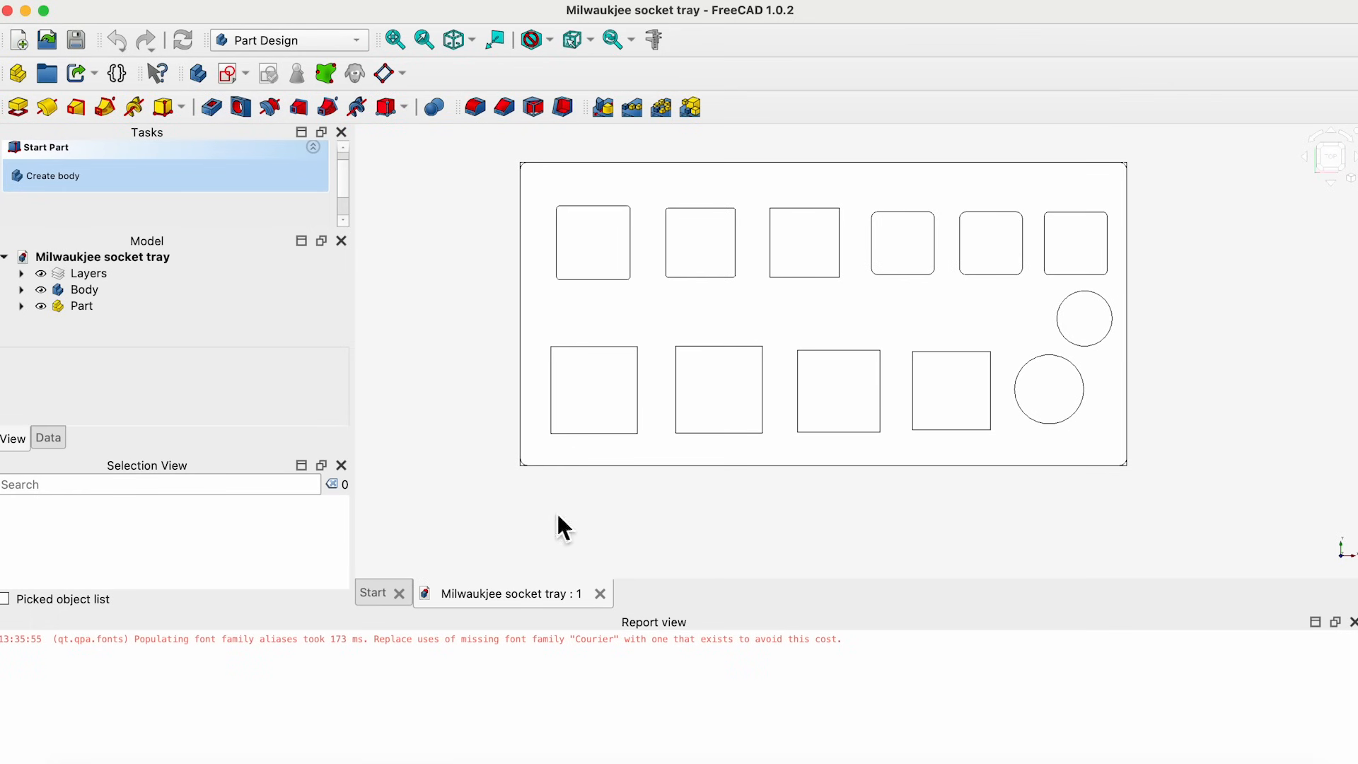
Close the finished socket tray document and set up a new empty file with a part containing a body.
{"action": "left_click", "coordinate": [601, 594]}
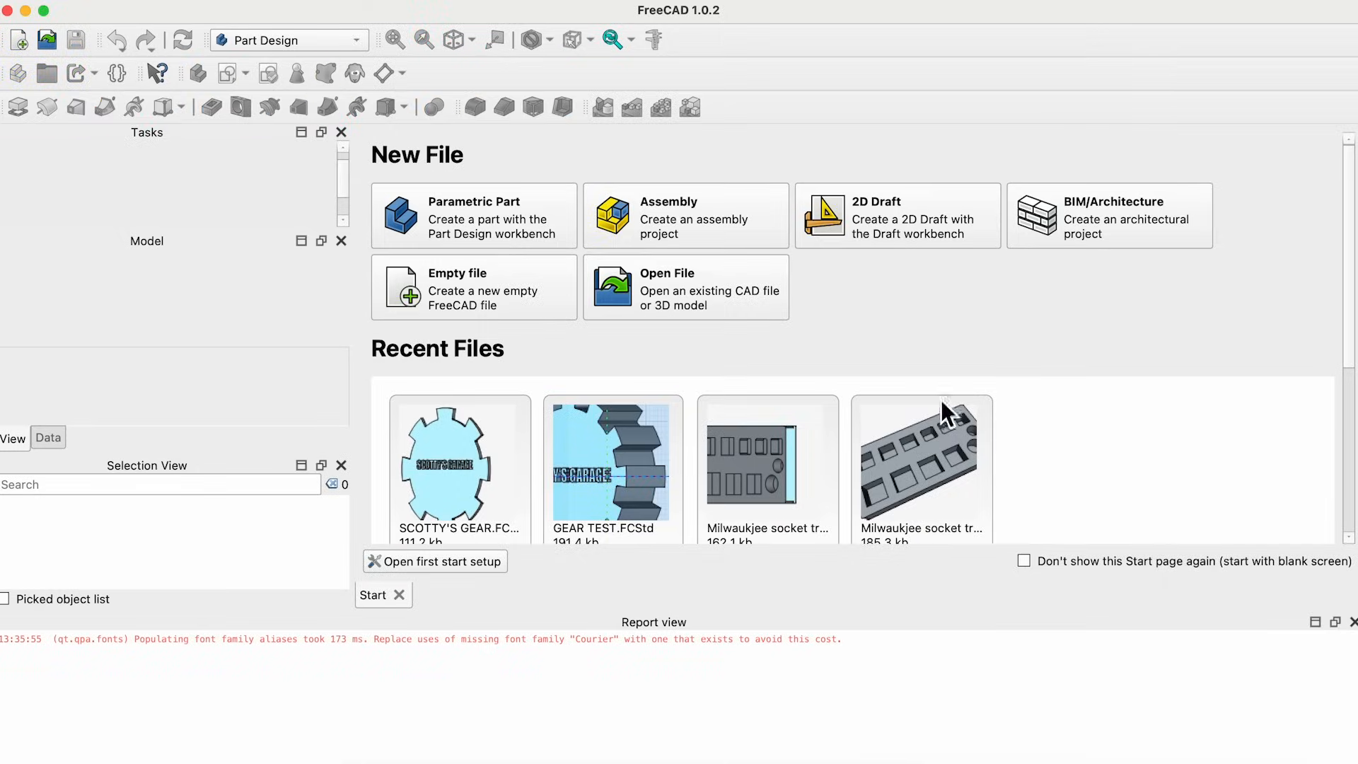
{"action": "left_click", "coordinate": [475, 281]}
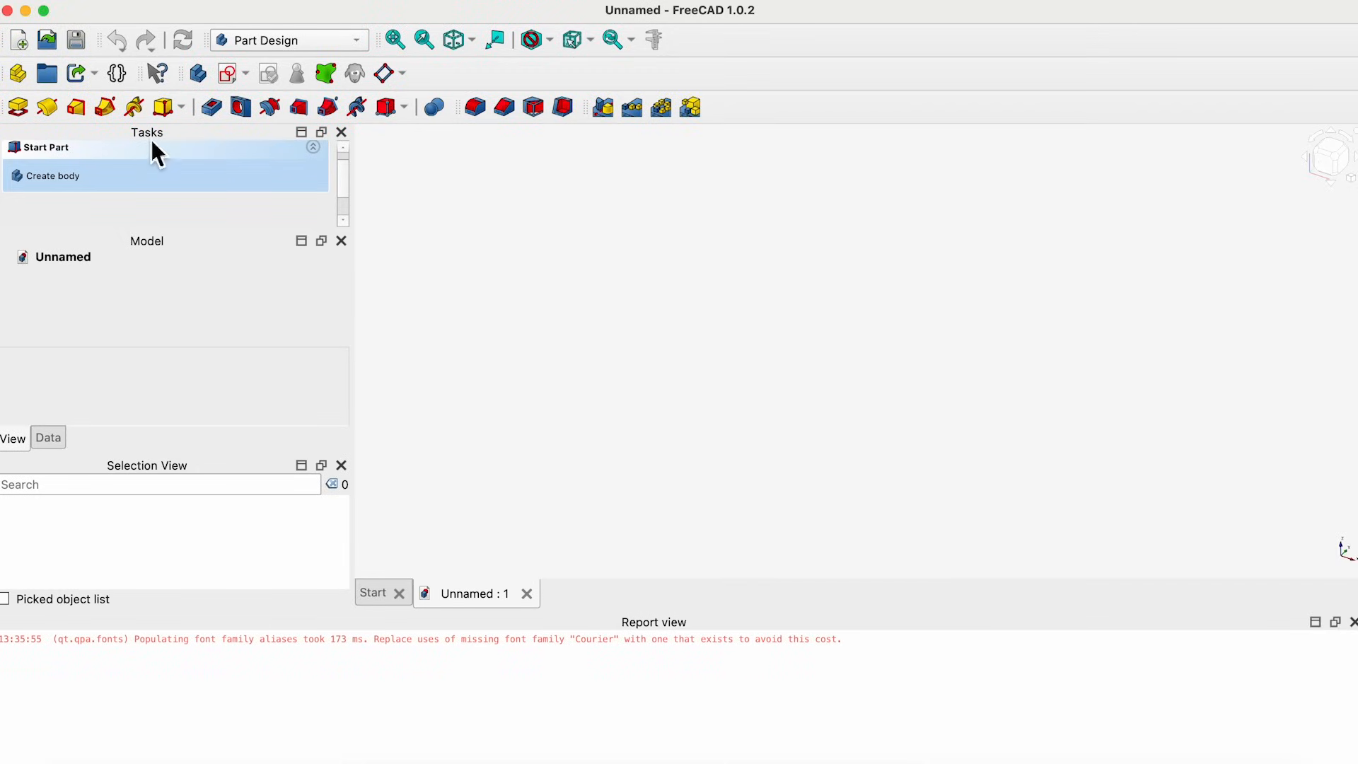
{"action": "left_click", "coordinate": [23, 78]}
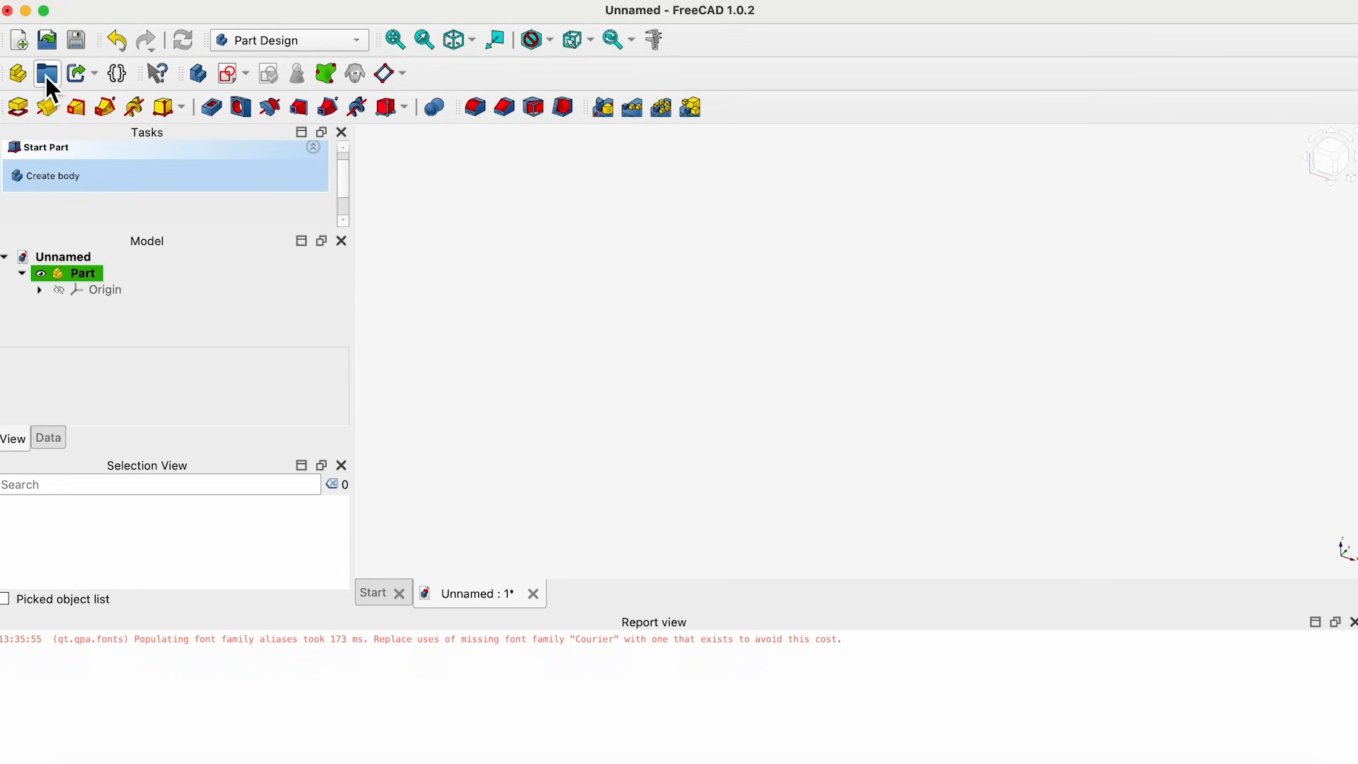
{"action": "left_click", "coordinate": [201, 74]}
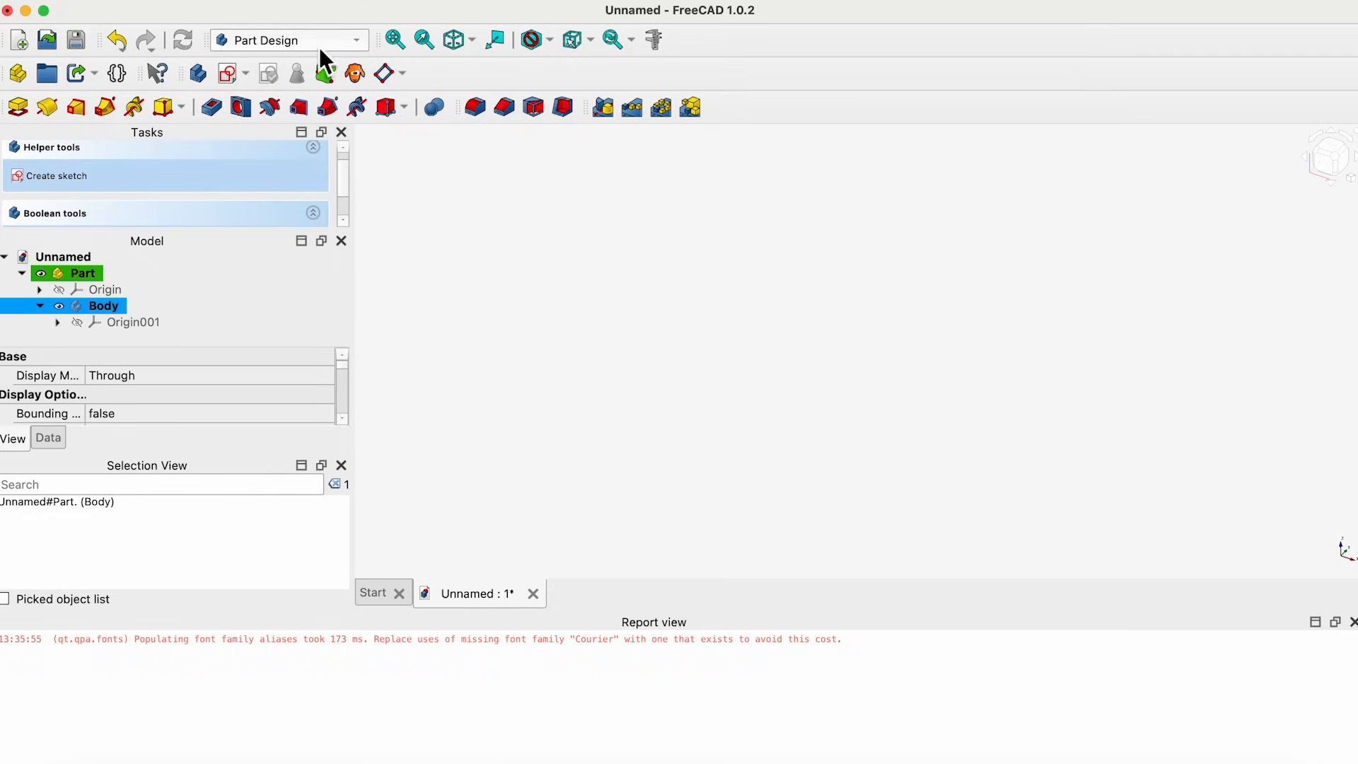
Create a new sketch on the body's XZ plane from the Part Design workbench.
{"action": "left_click", "coordinate": [362, 40]}
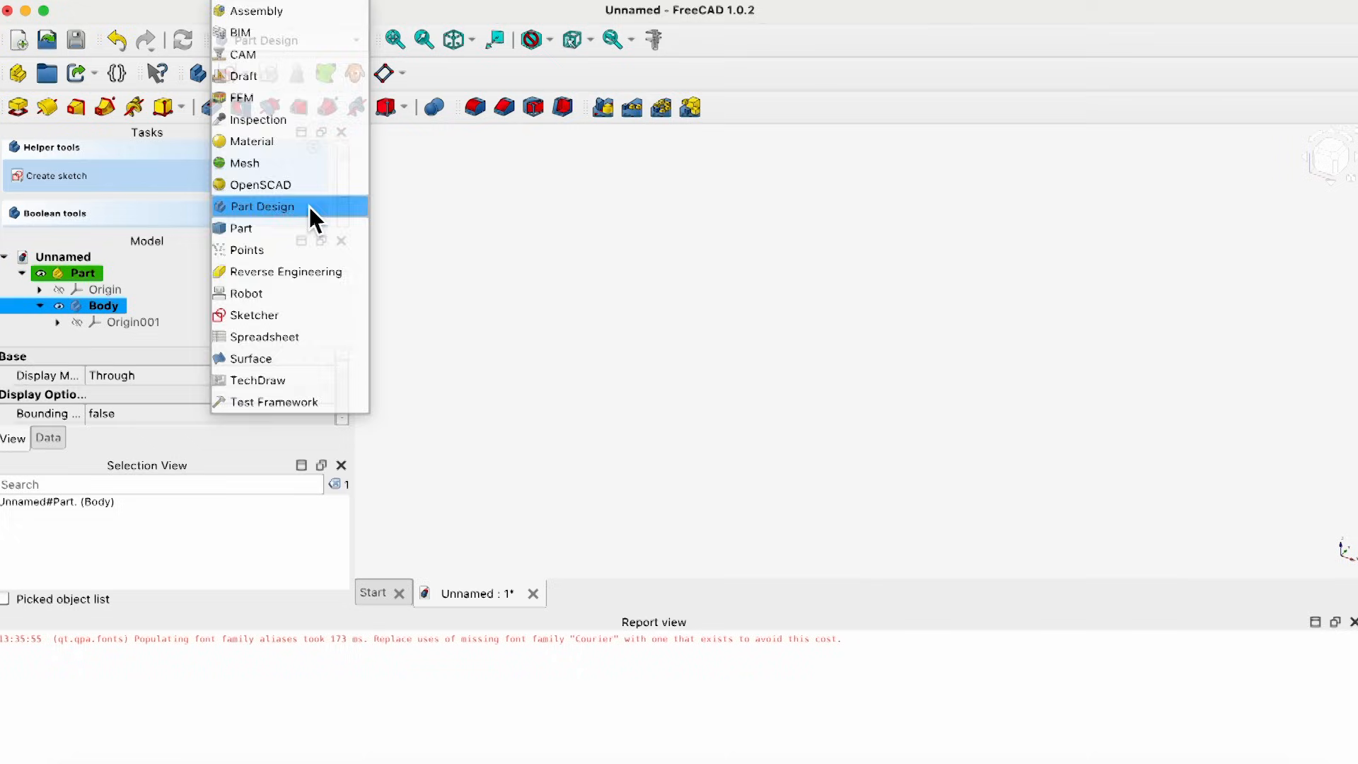
{"action": "left_click", "coordinate": [309, 205]}
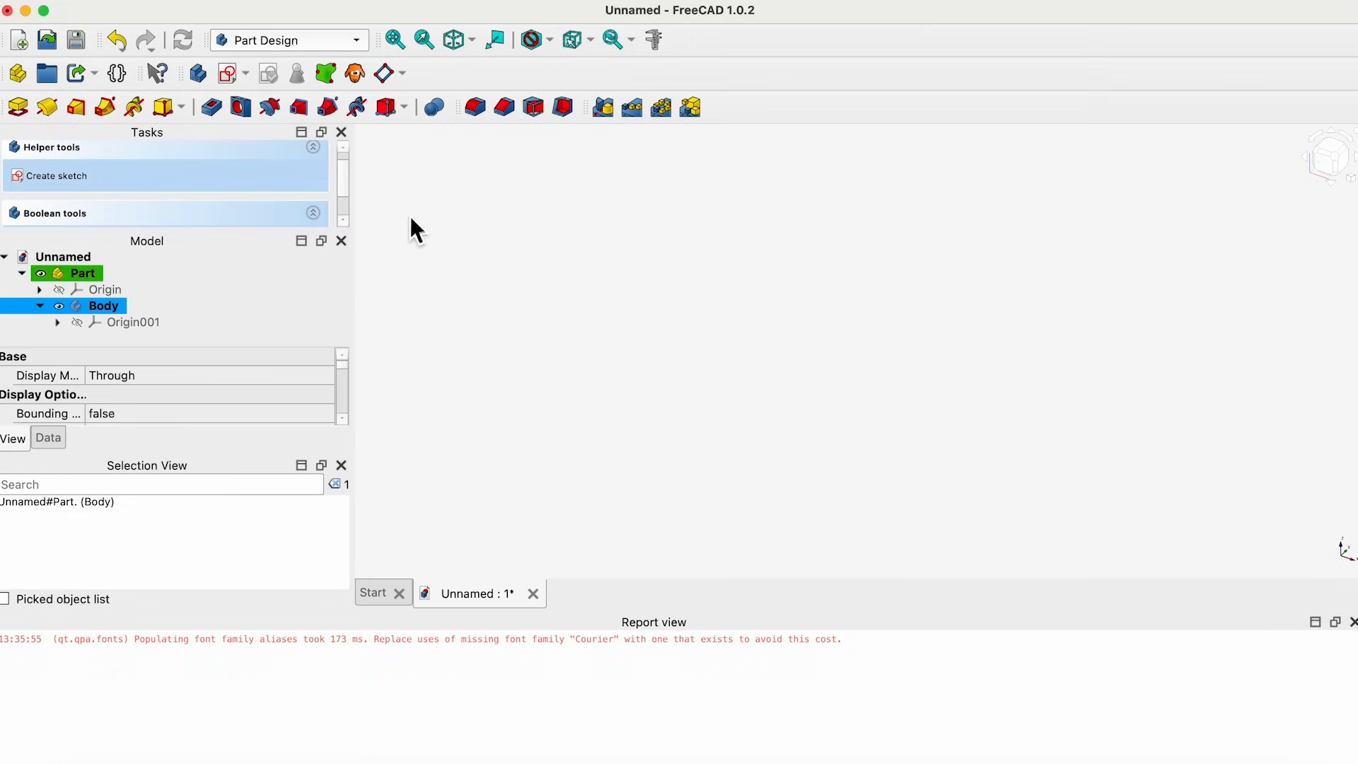
{"action": "left_click", "coordinate": [246, 74]}
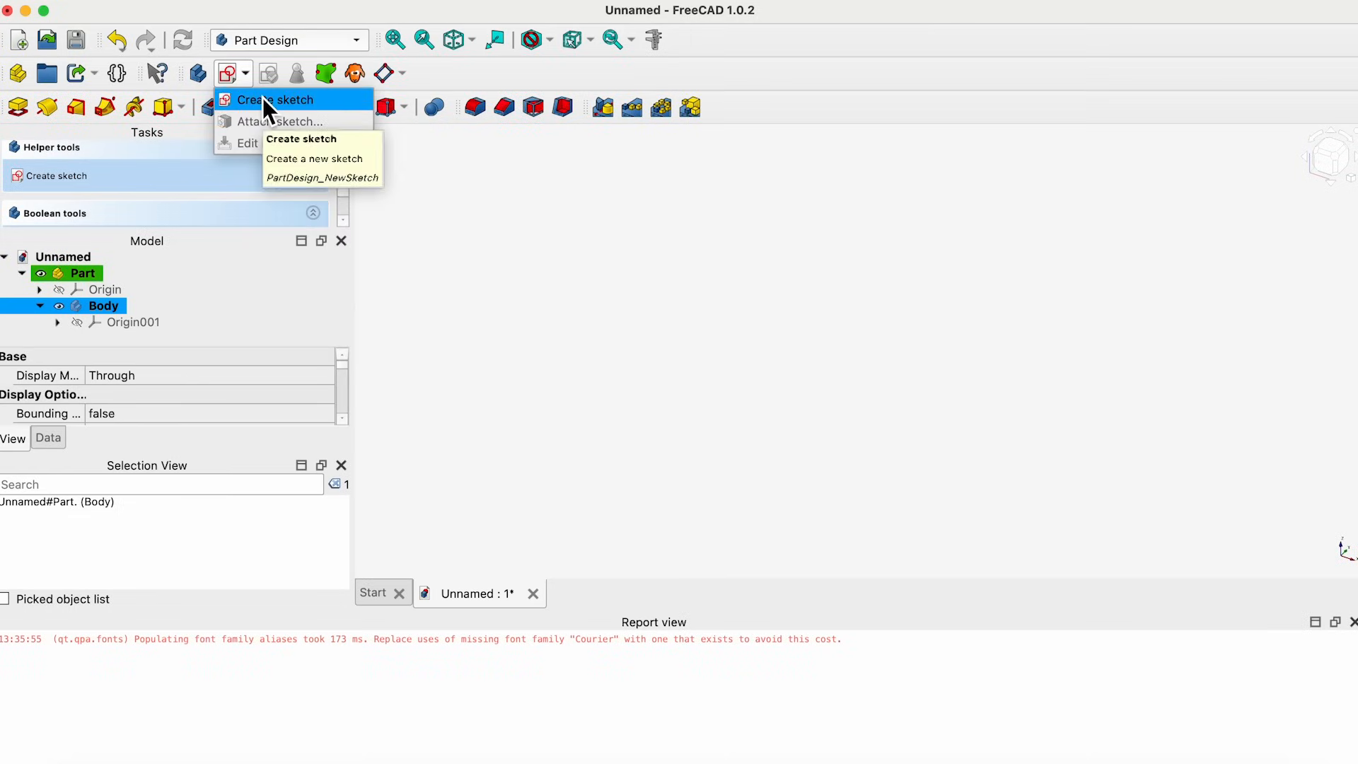
{"action": "left_click", "coordinate": [263, 98]}
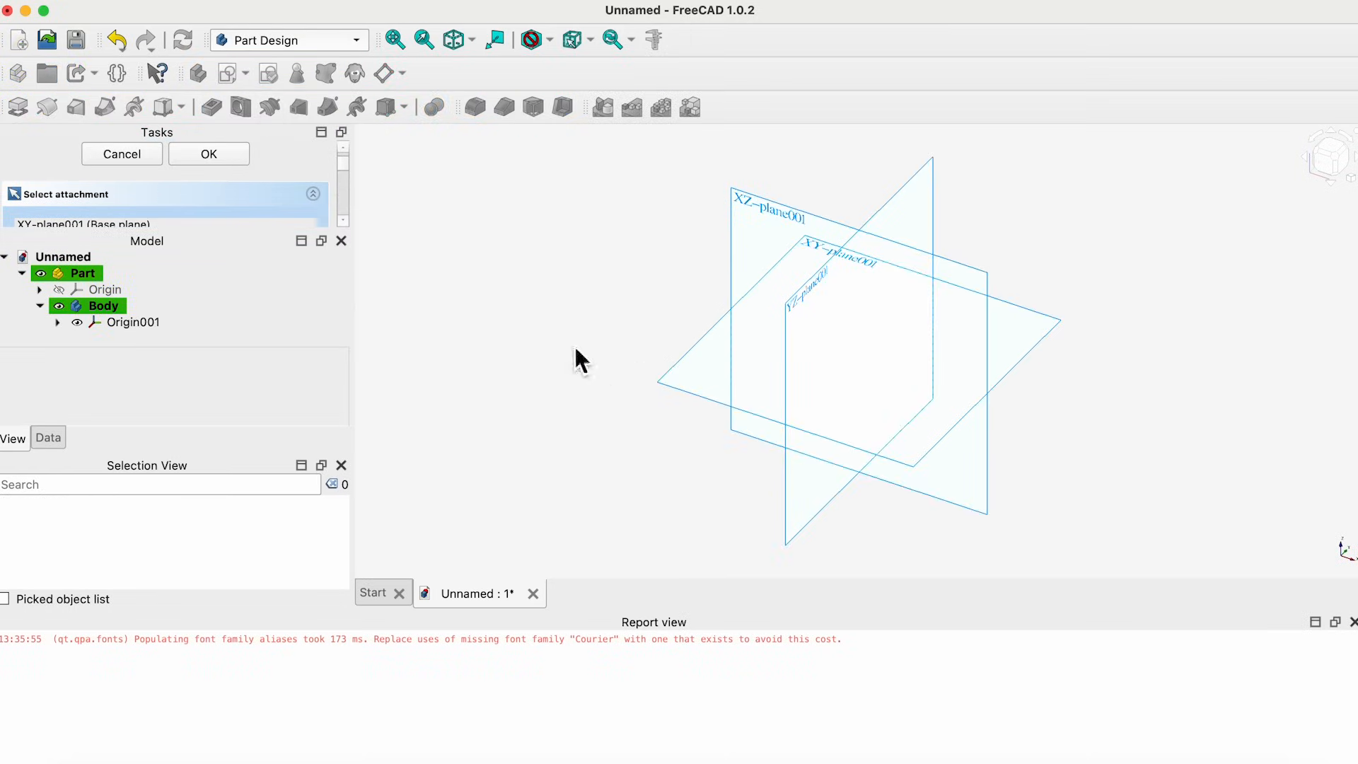
{"action": "scroll", "coordinate": [350, 168], "scroll_direction": "down", "scroll_amount": 3}
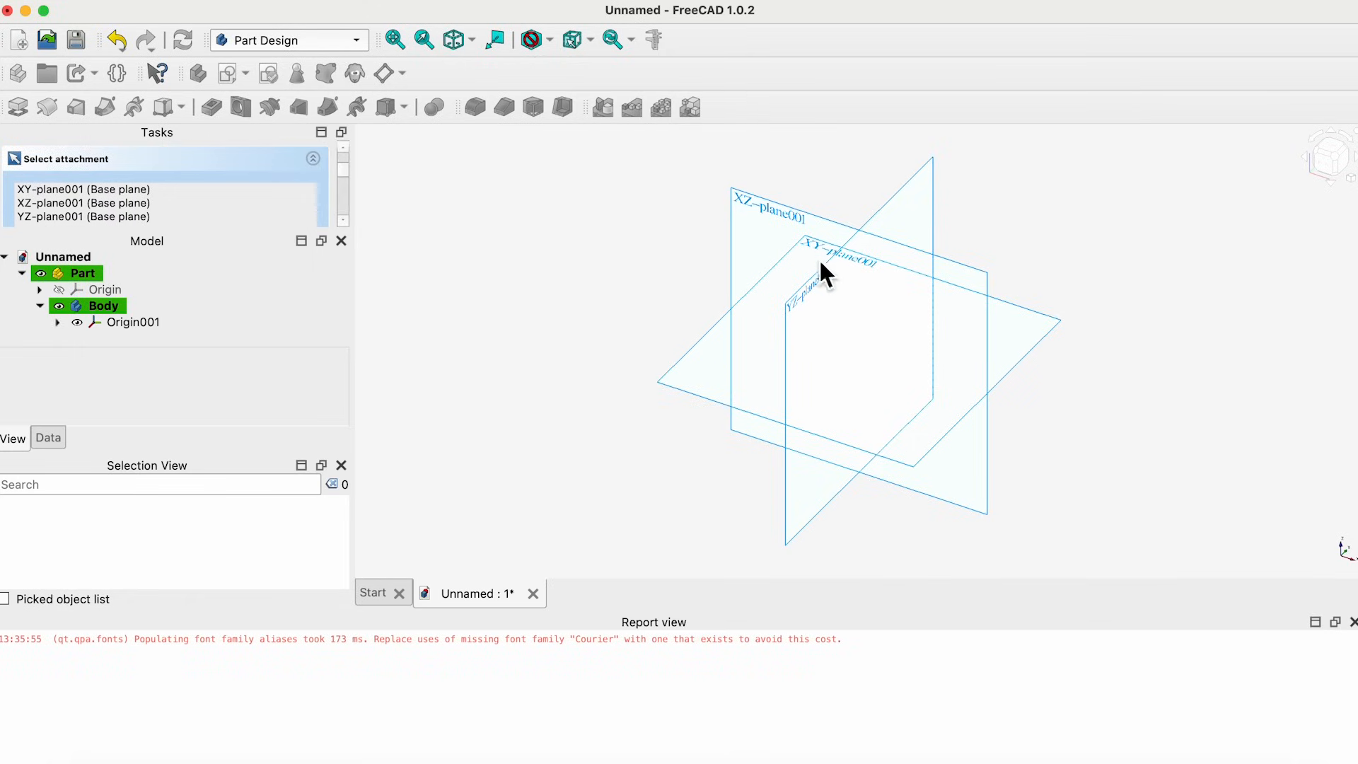
{"action": "double_click", "coordinate": [101, 203]}
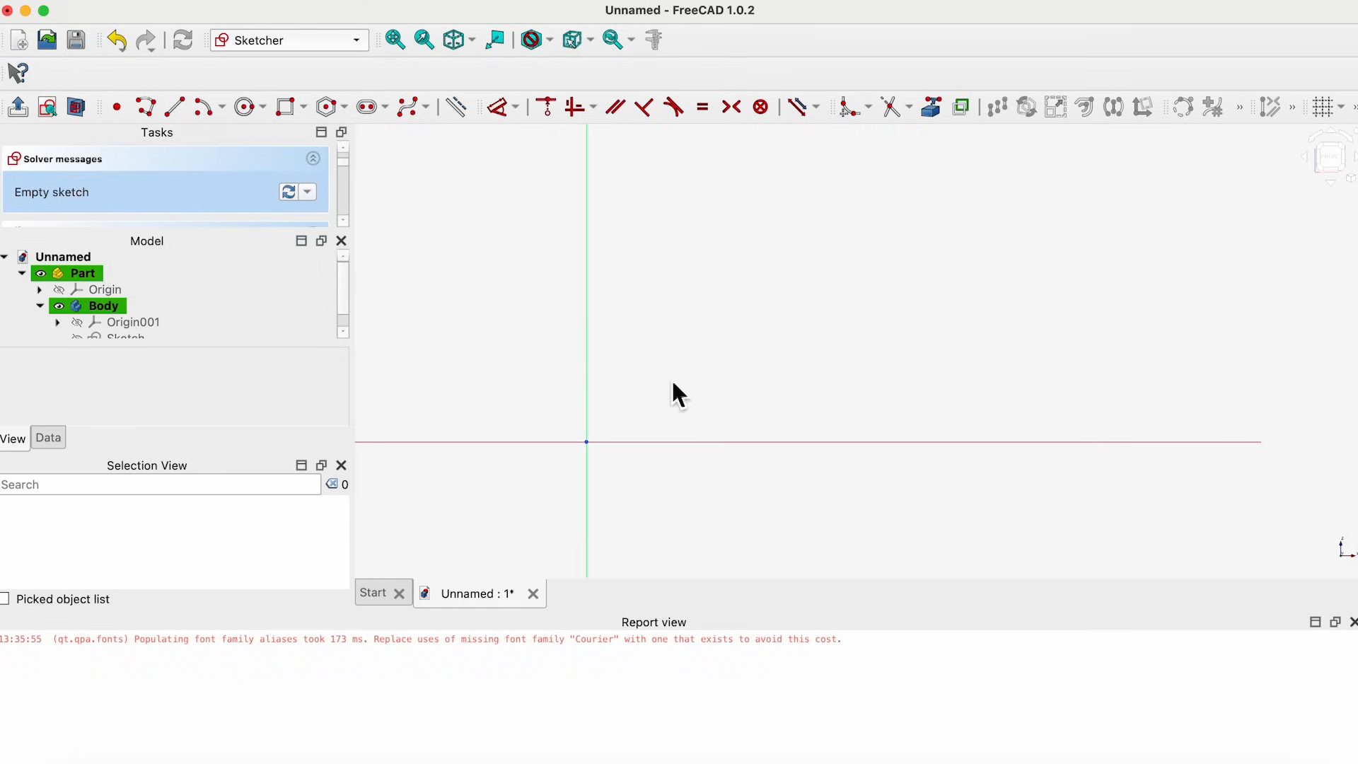
{"action": "key", "text": "Up"}
{"action": "key", "text": "Down"}
{"action": "key", "text": "Down"}
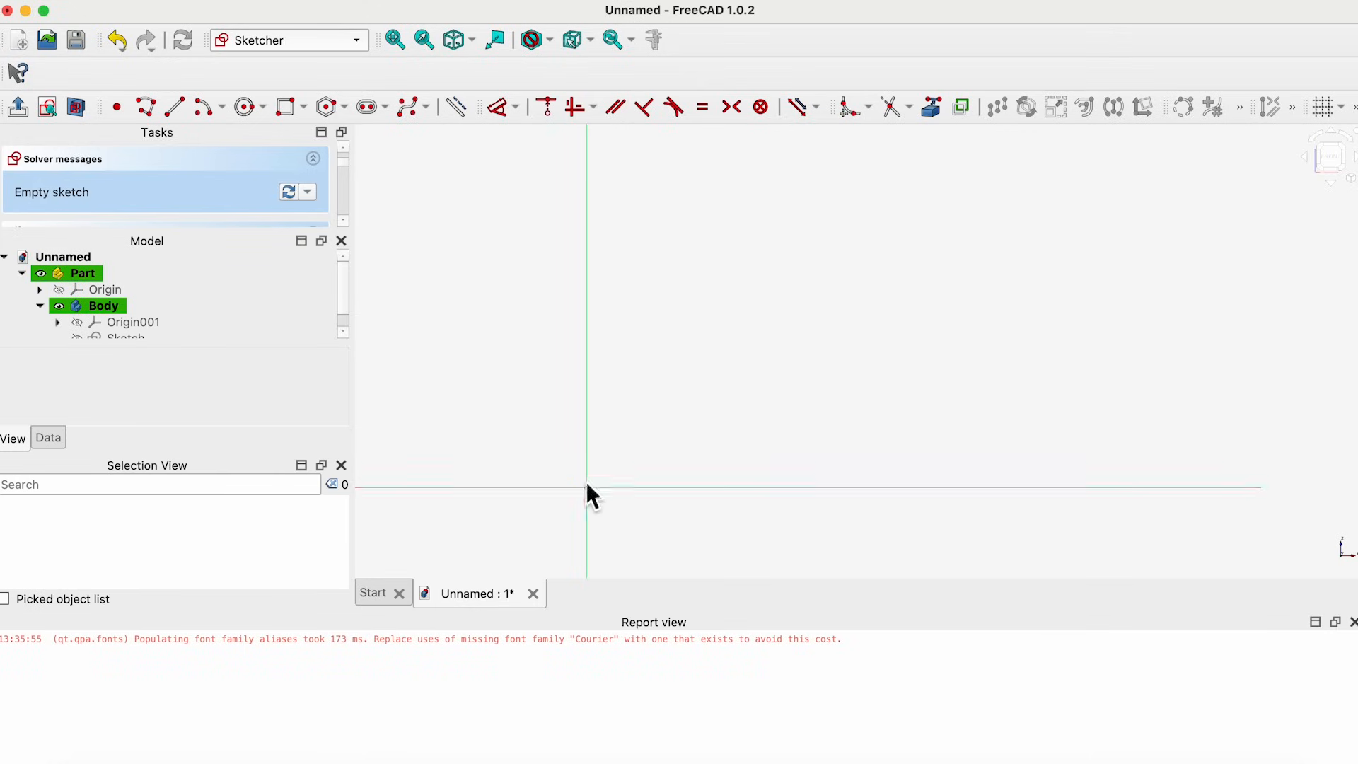
Sketch a rounded rectangle from the origin, 140 mm wide and 70 mm high with a 1 mm corner radius.
{"action": "left_click", "coordinate": [303, 107]}
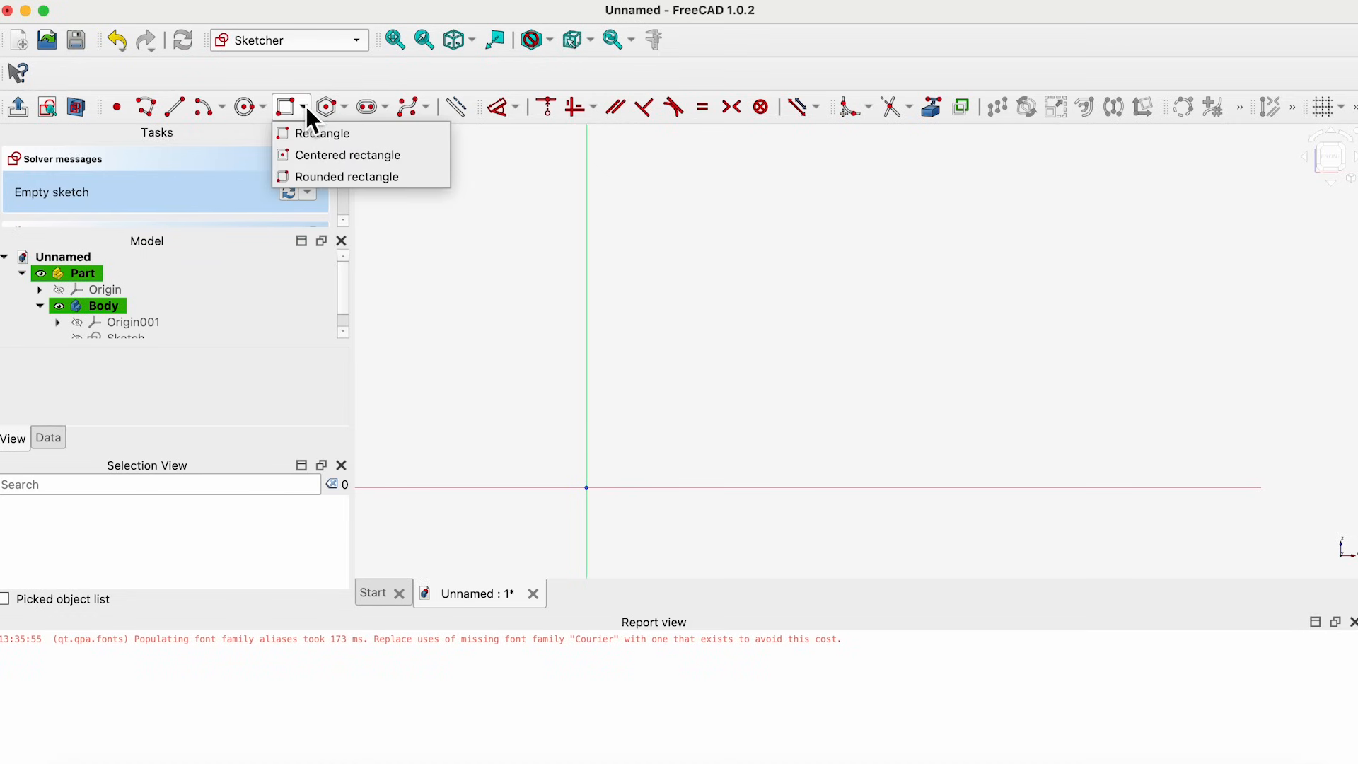
{"action": "left_click", "coordinate": [312, 133]}
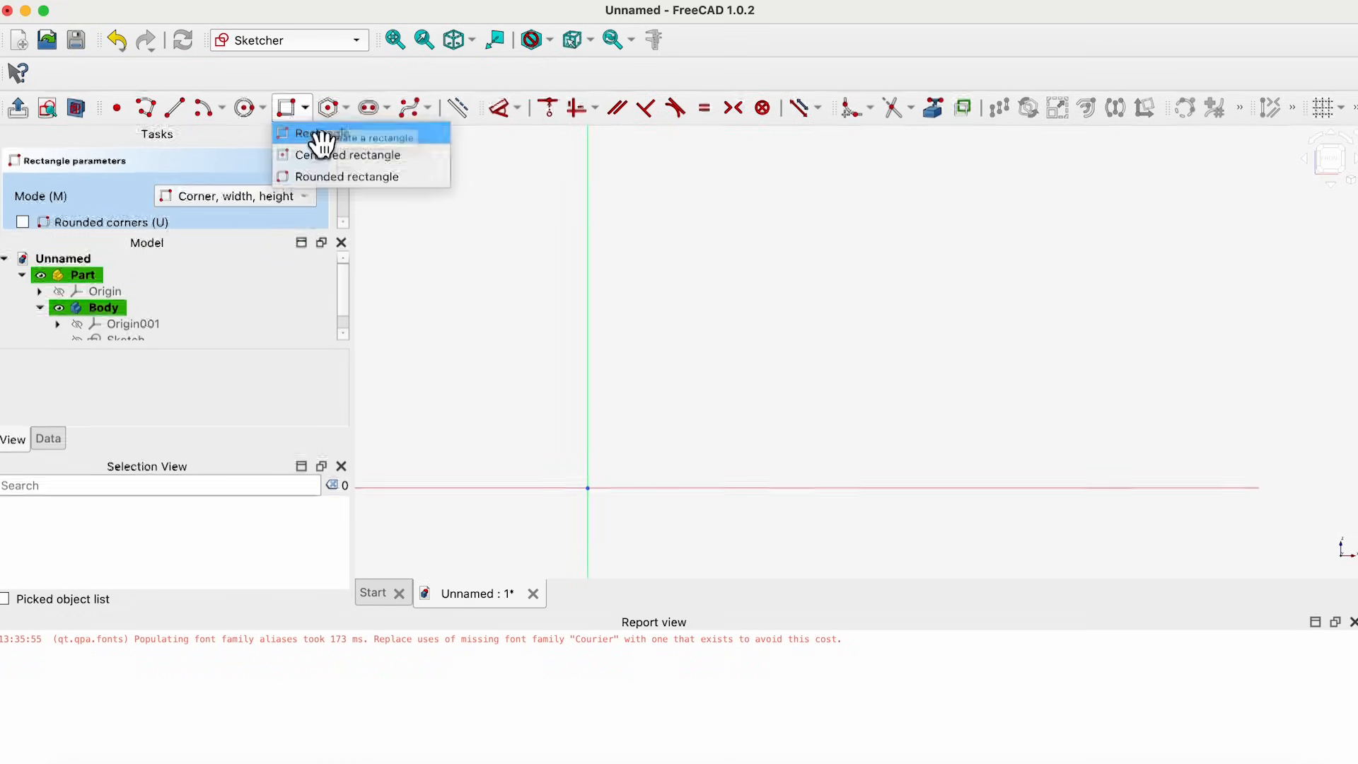
{"action": "left_click", "coordinate": [22, 222]}
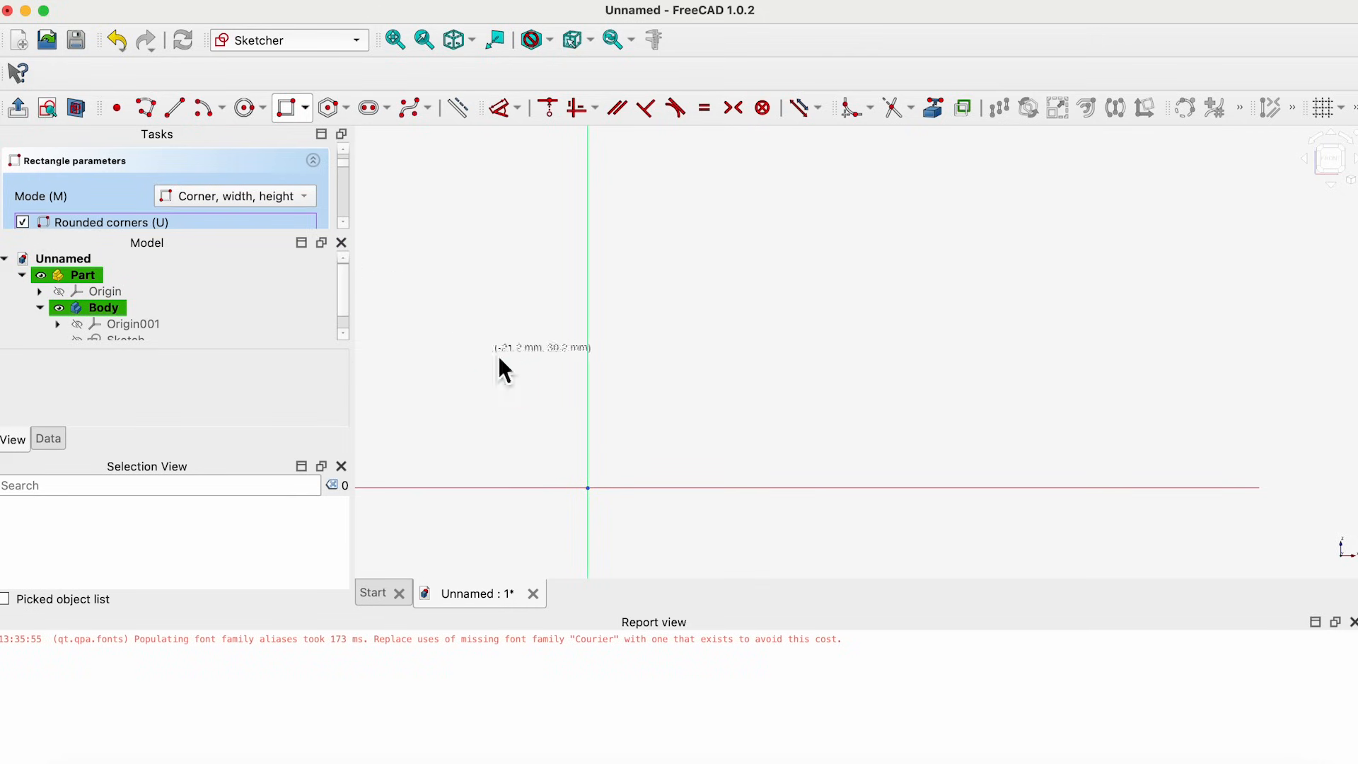
{"action": "left_click", "coordinate": [587, 487]}
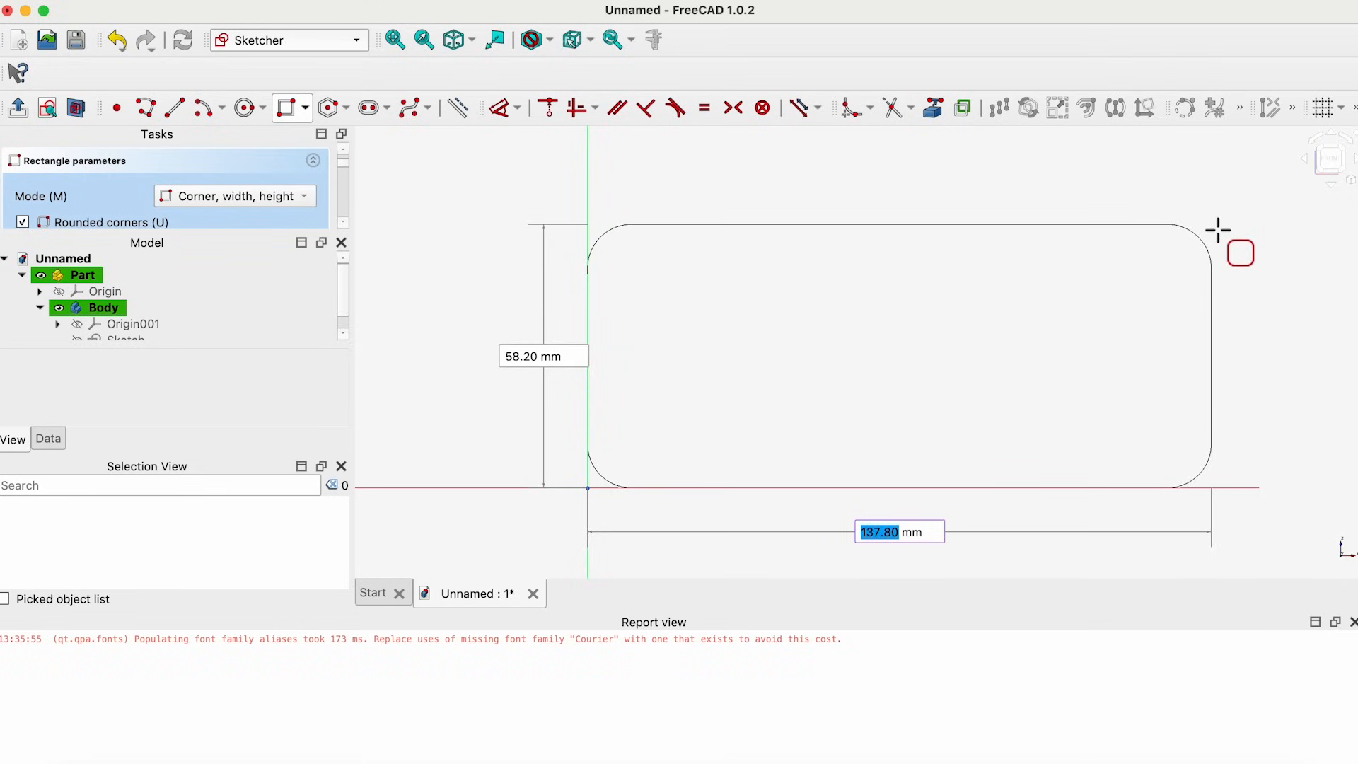
{"action": "type", "text": "140"}
{"action": "key", "text": "Tab"}
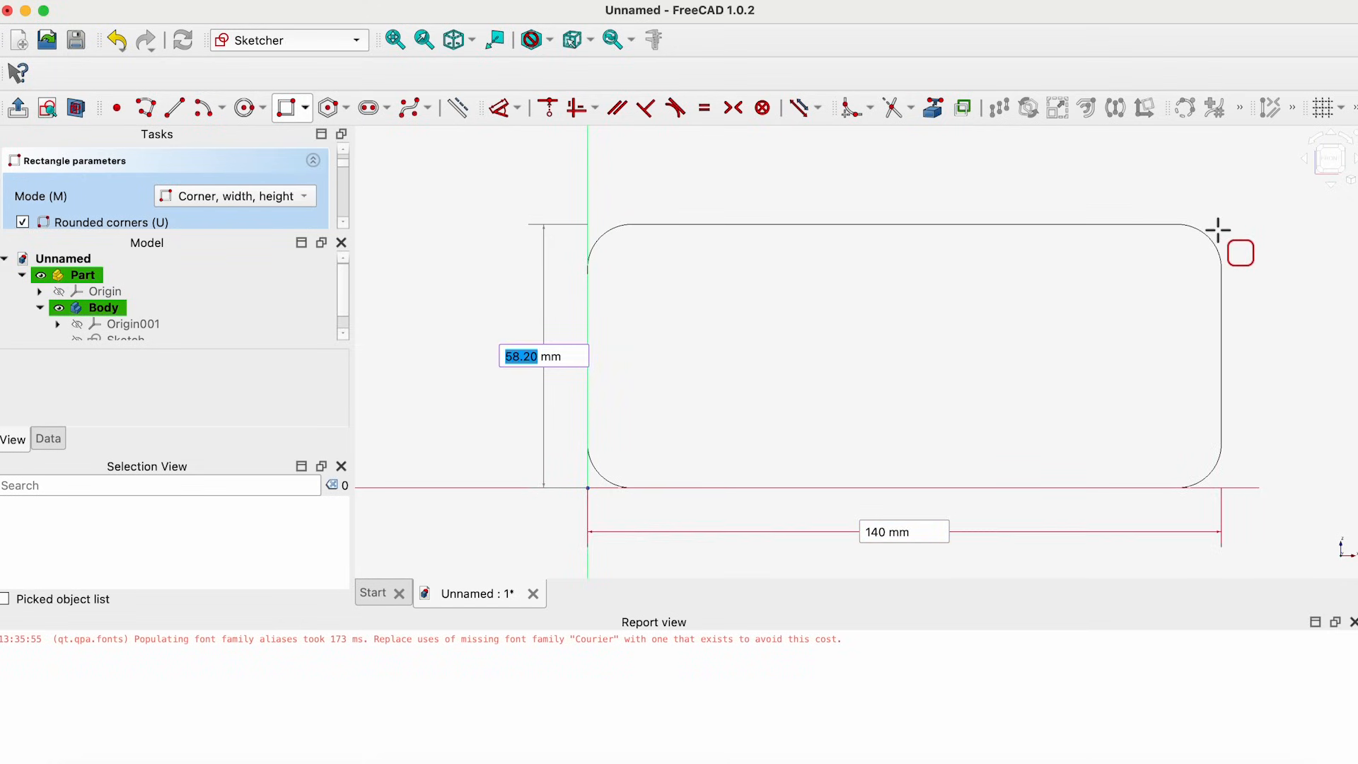
{"action": "type", "text": "70"}
{"action": "key", "text": "Tab"}
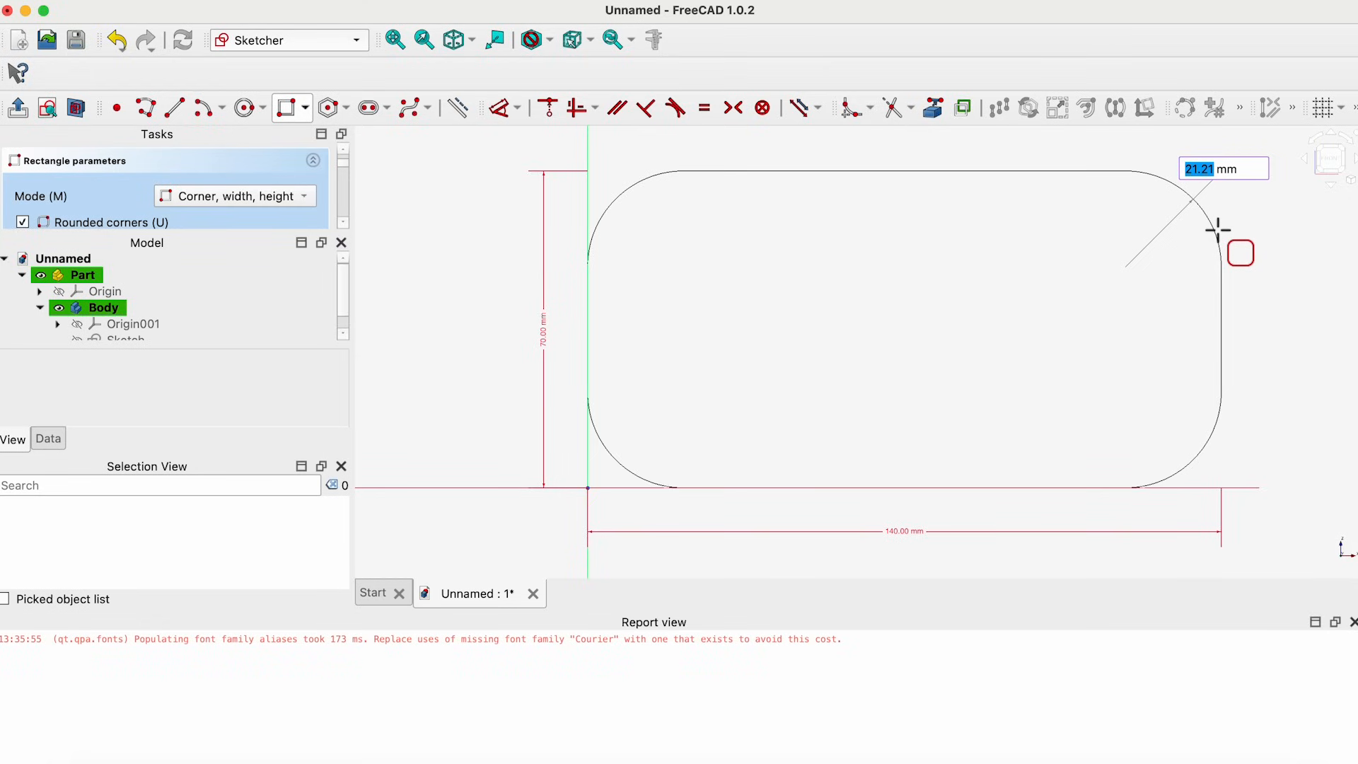
{"action": "type", "text": "1"}
{"action": "key", "text": "Return"}
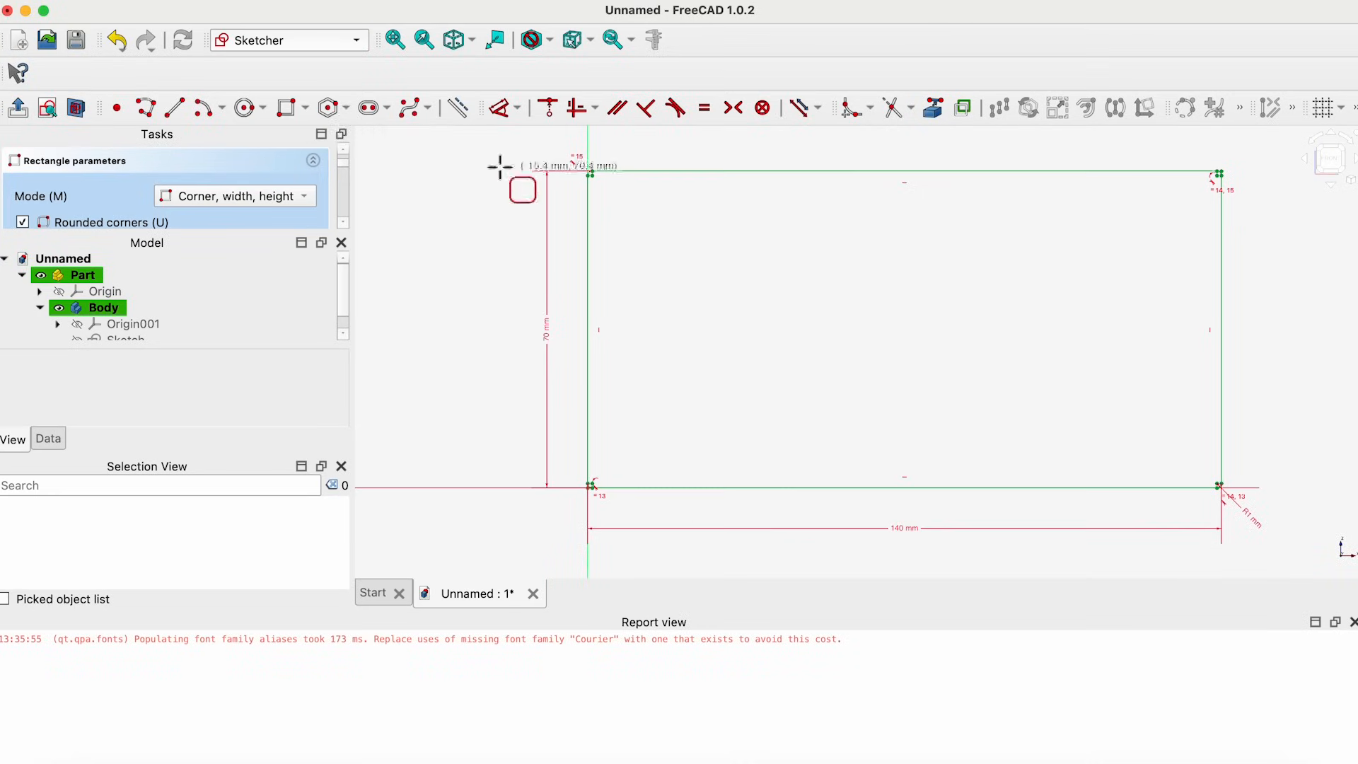
Sketch a 17 by 17 mm rounded square with 1 mm corner radius inside the outline near its upper-left corner.
{"action": "left_click", "coordinate": [304, 107]}
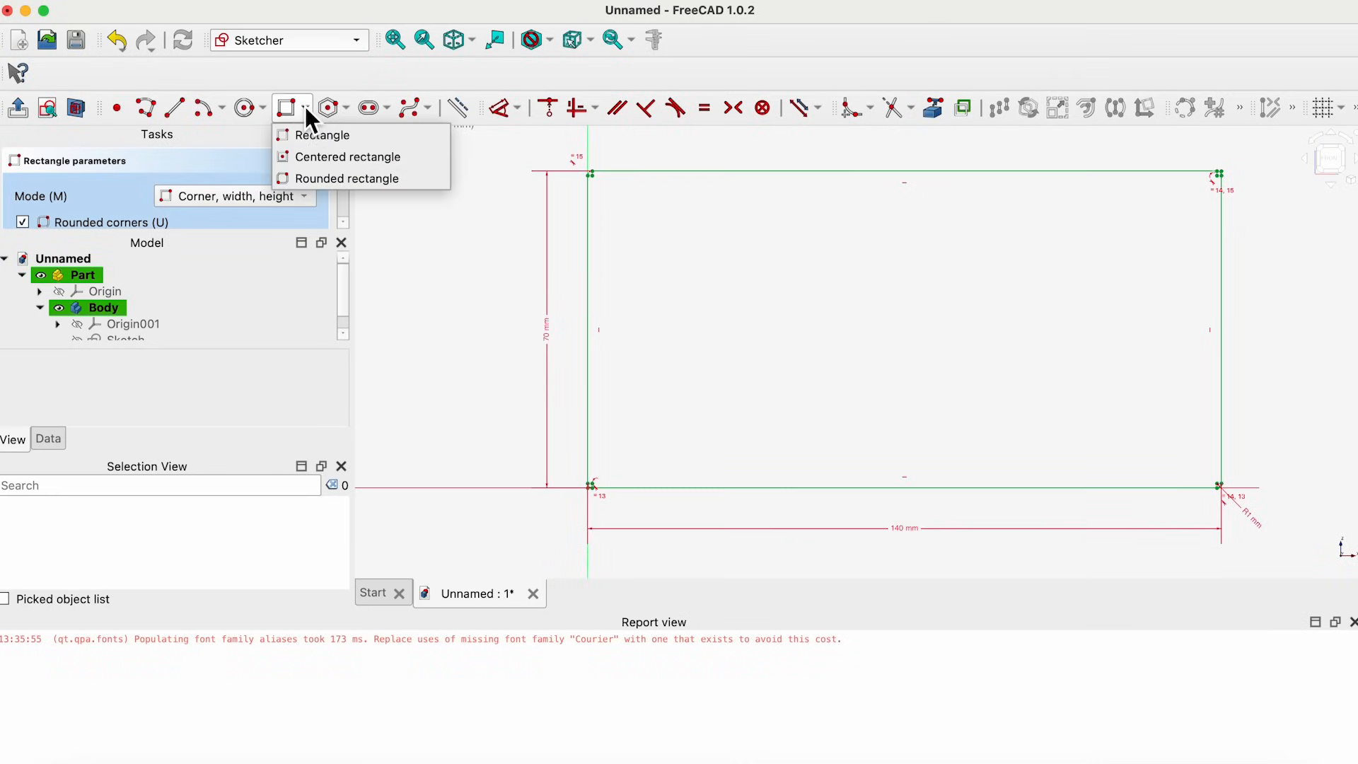
{"action": "left_click", "coordinate": [315, 134]}
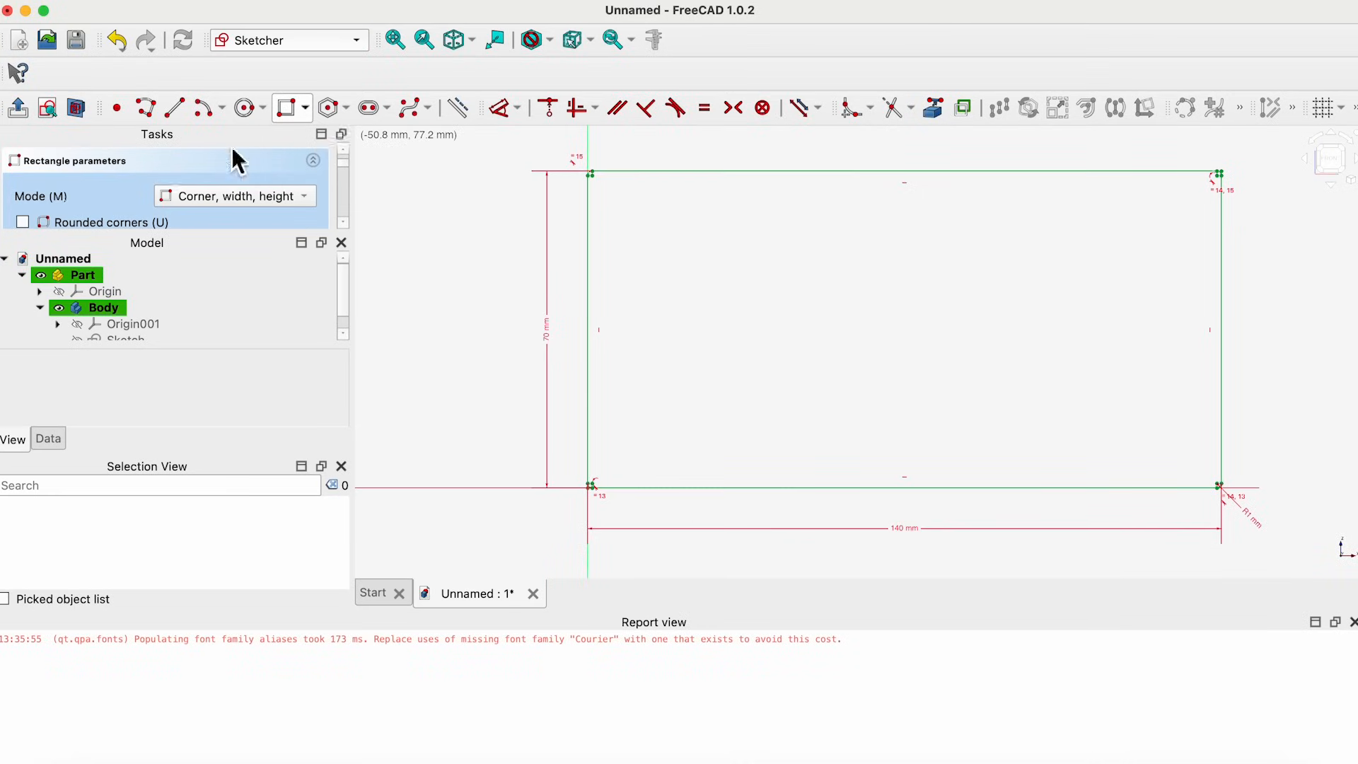
{"action": "left_click", "coordinate": [22, 222]}
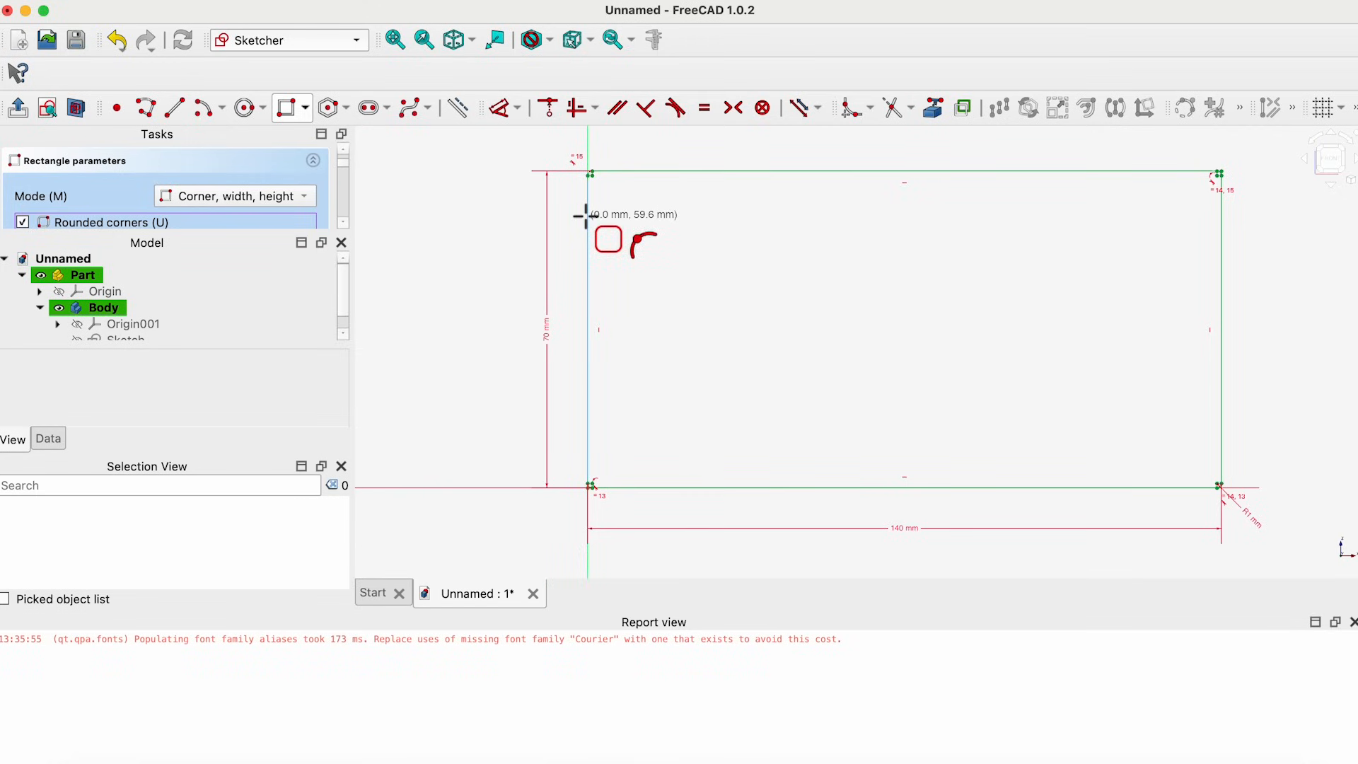
{"action": "left_click", "coordinate": [640, 224]}
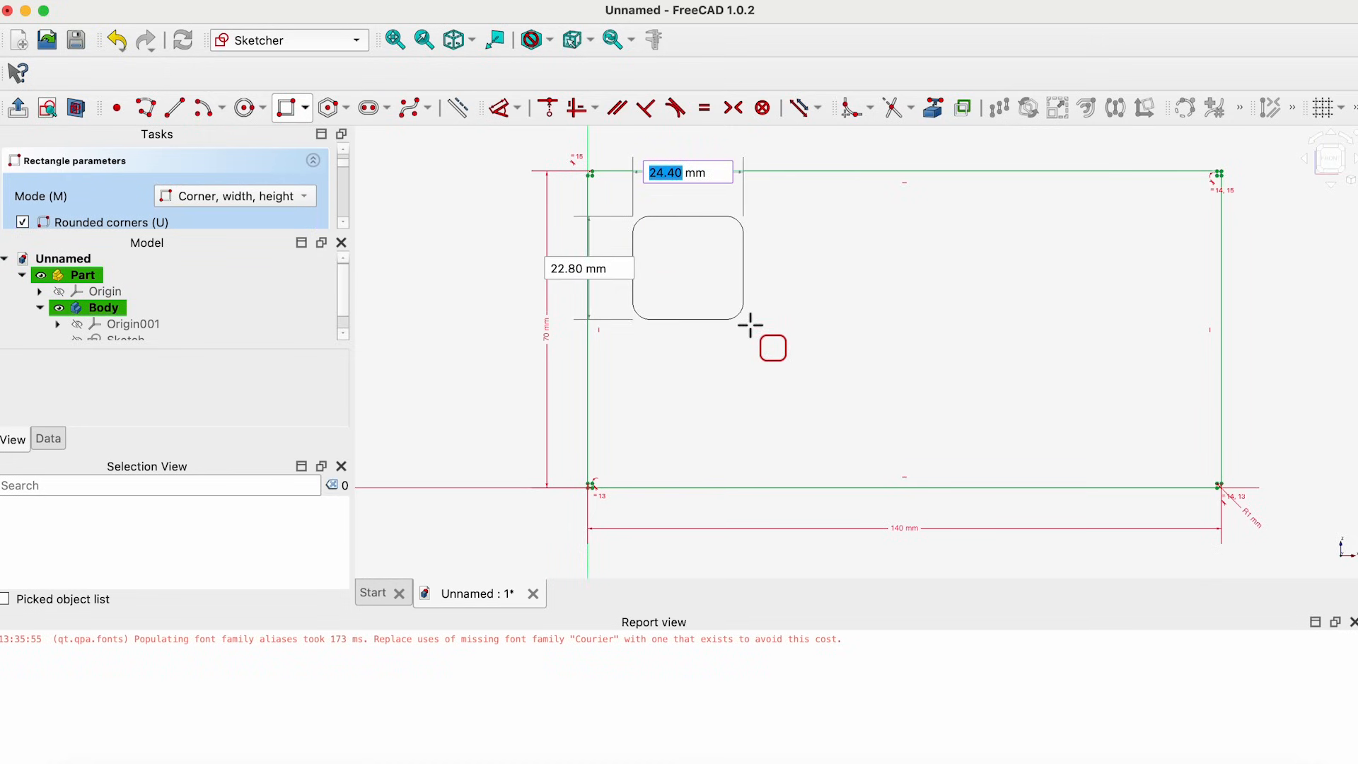
{"action": "type", "text": "17"}
{"action": "key", "text": "Tab"}
{"action": "type", "text": "1"}
{"action": "key", "text": "Tab"}
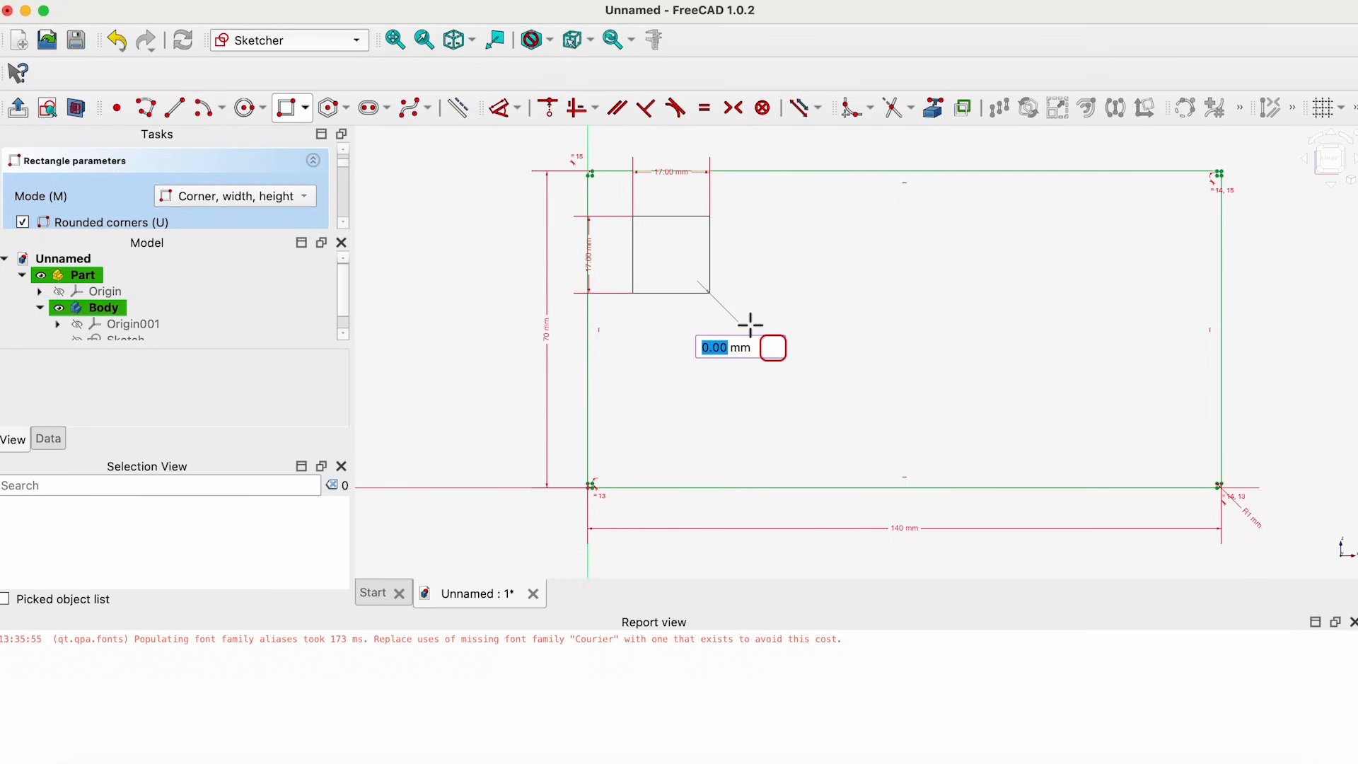
{"action": "type", "text": "1"}
{"action": "key", "text": "Return"}
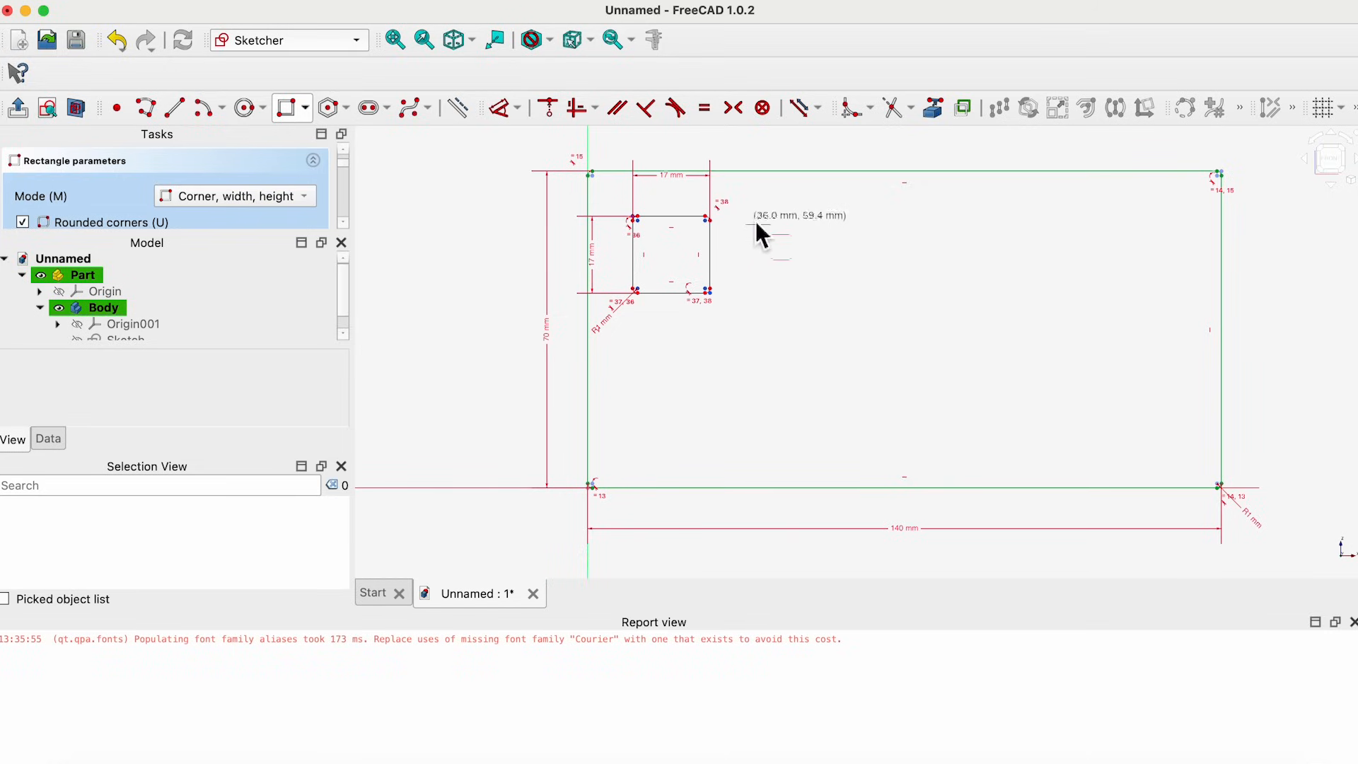
Sketch another 17 by 17 mm square with 1 mm corner radius beside the first, its upper-left corner at about X 36, Y 59 mm.
{"action": "left_click", "coordinate": [758, 224]}
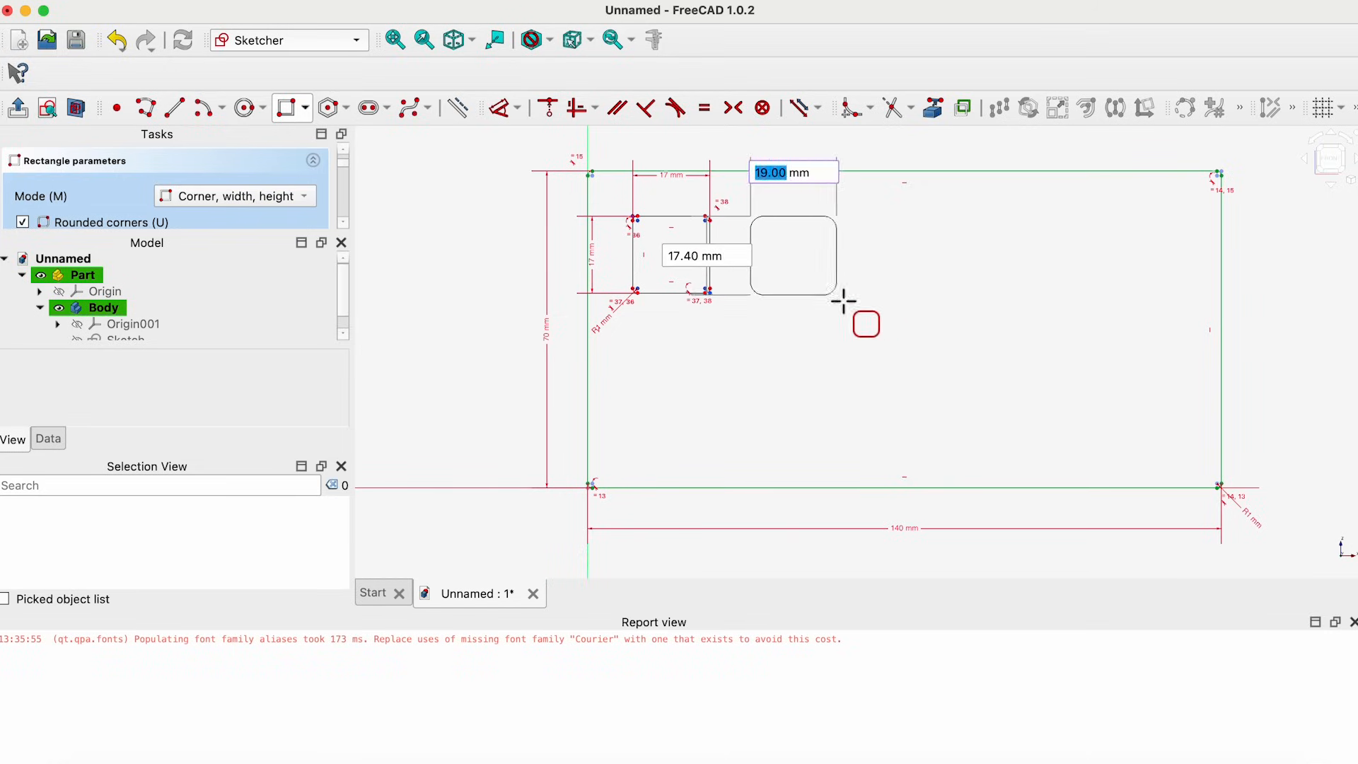
{"action": "type", "text": "17"}
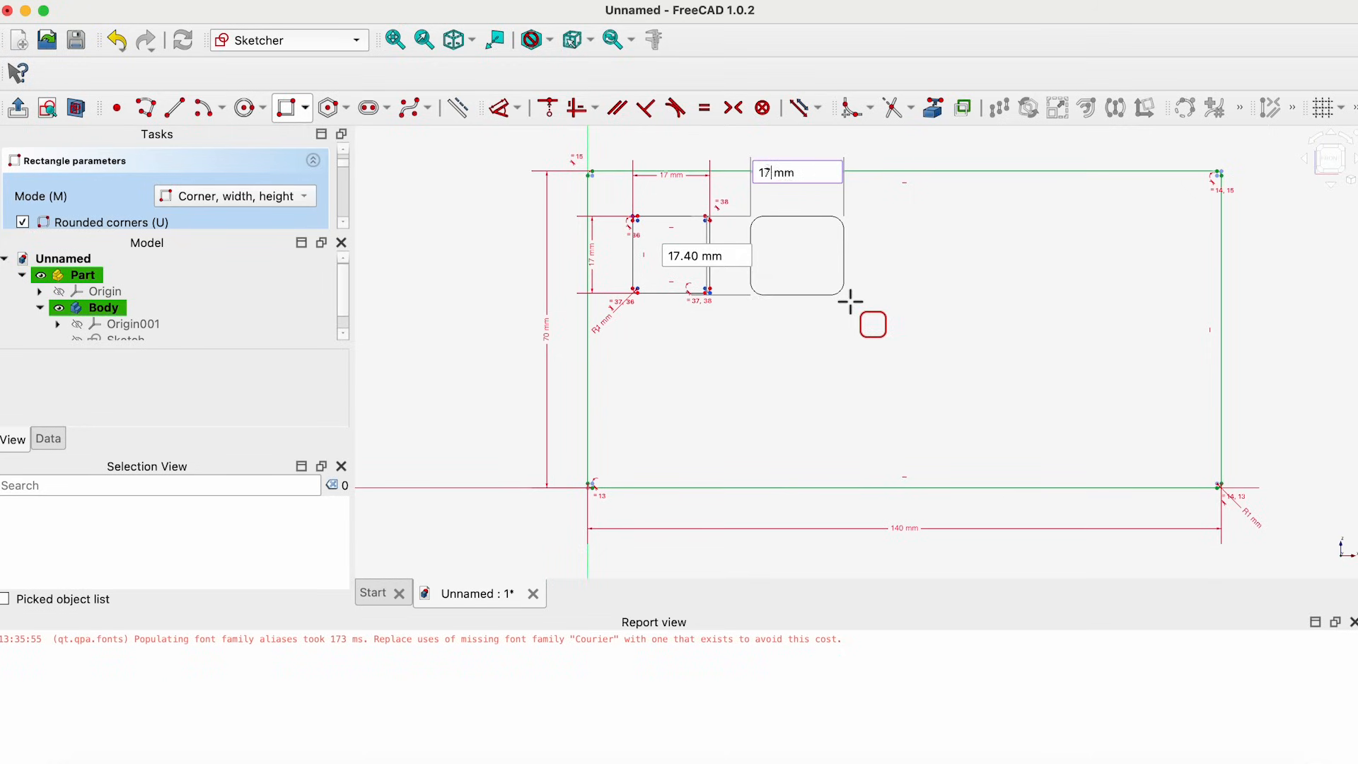
{"action": "key", "text": "Tab"}
{"action": "type", "text": "1"}
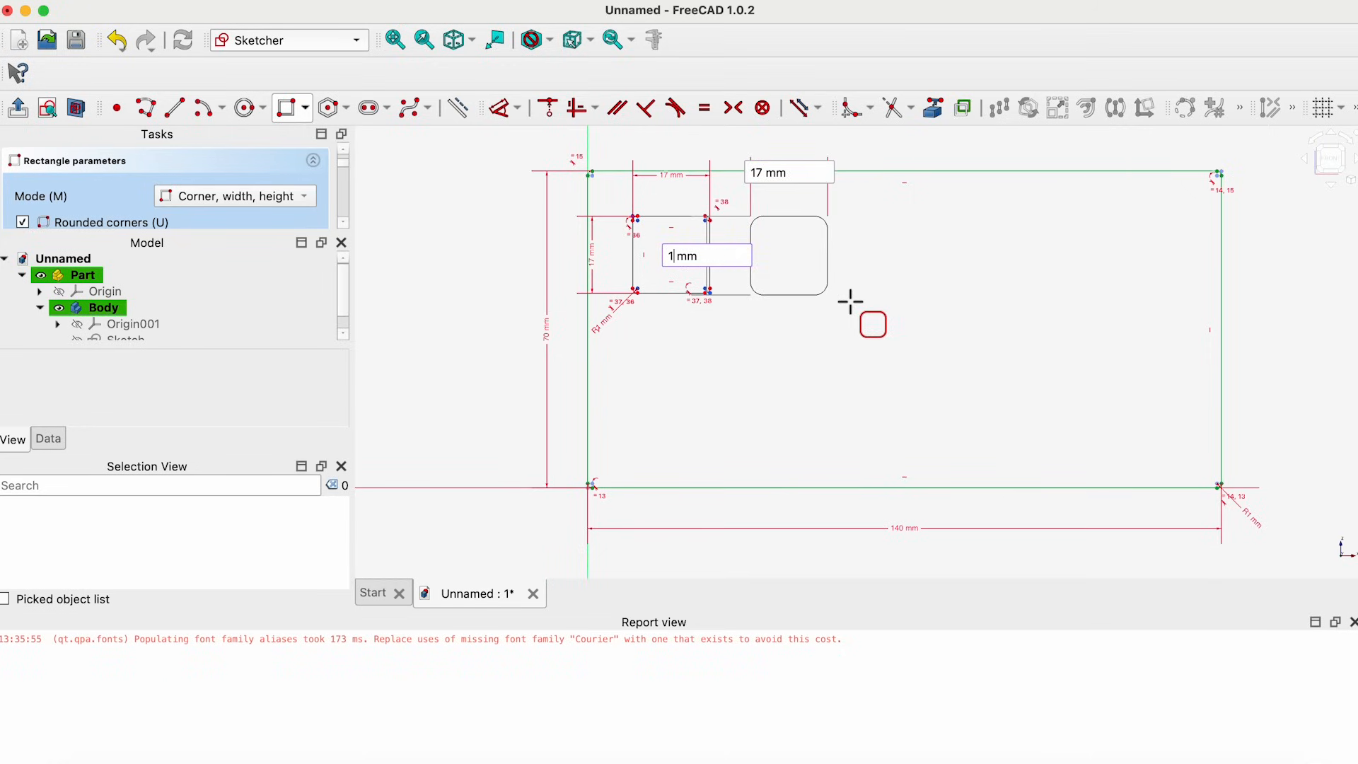
{"action": "key", "text": "Tab"}
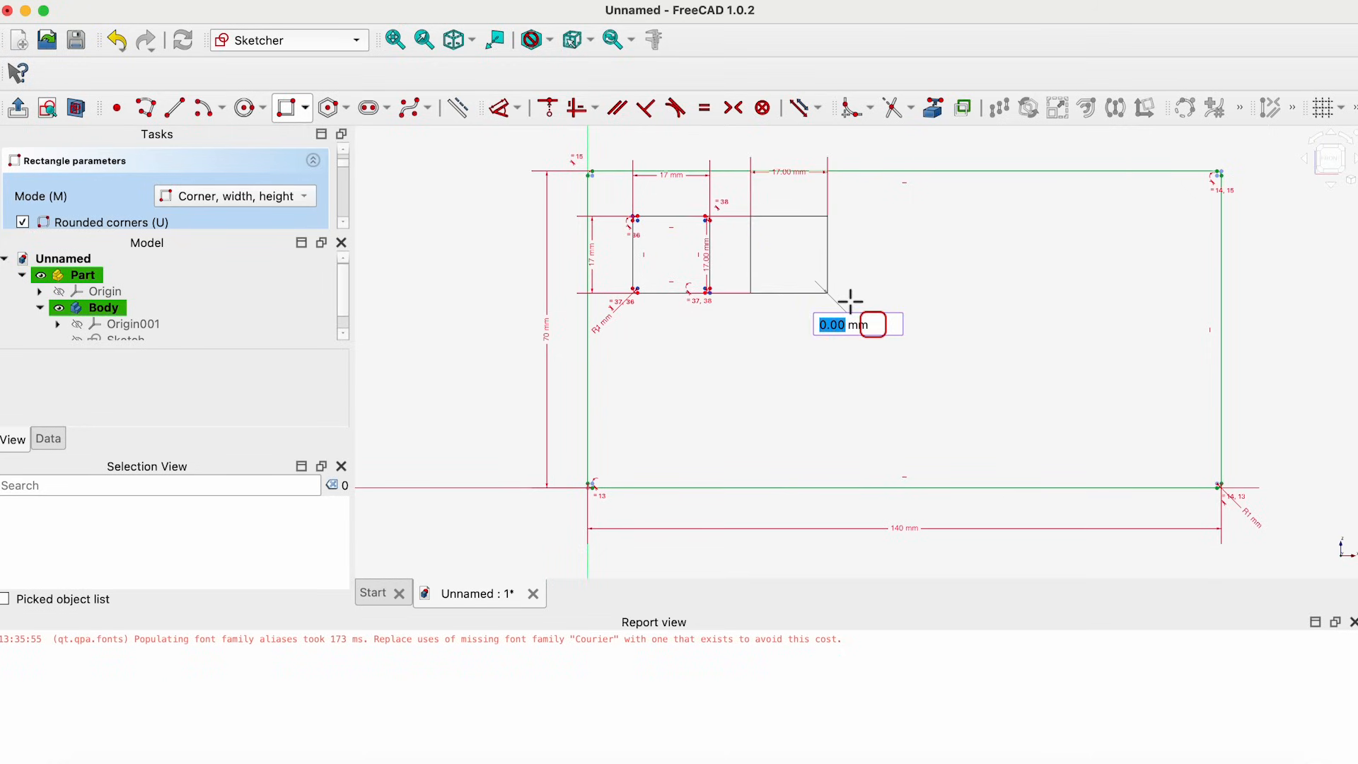
{"action": "type", "text": "1"}
{"action": "key", "text": "Return"}
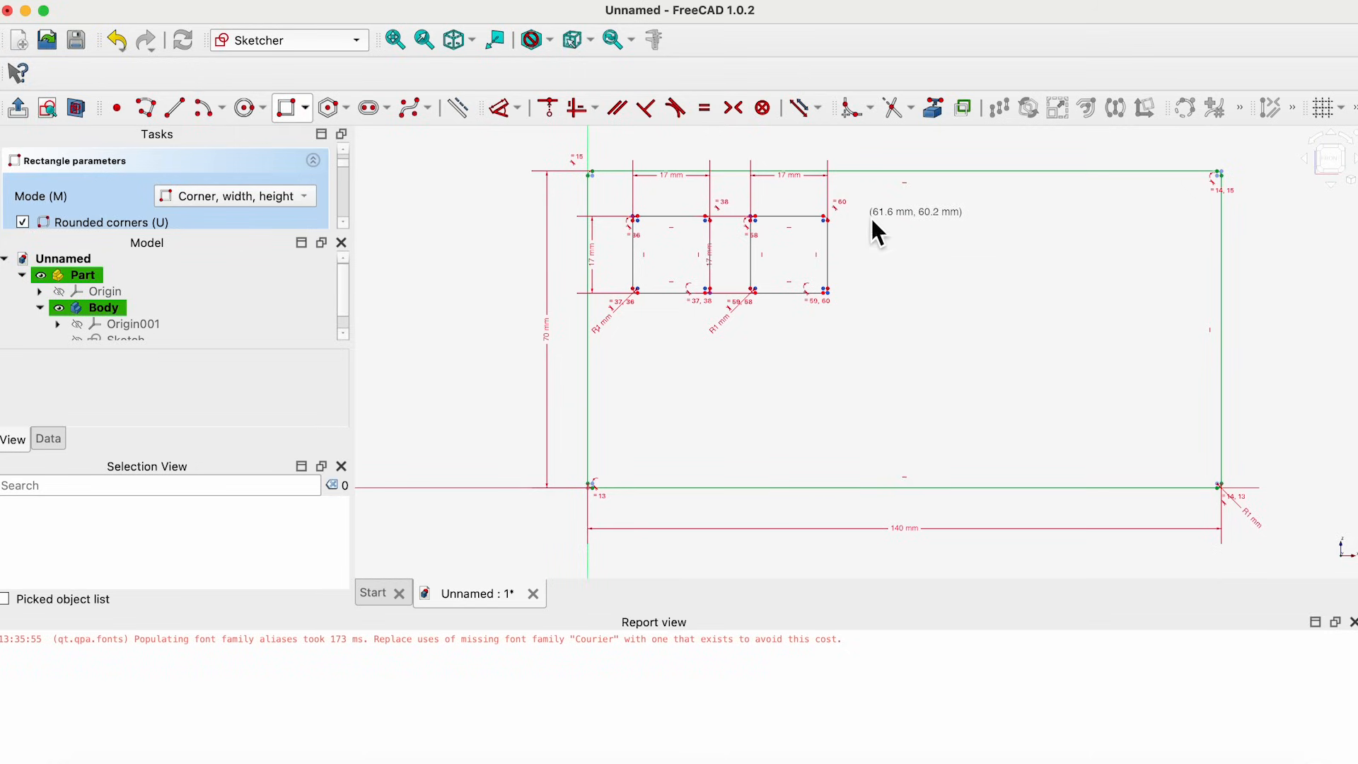
Sketch a third 17 by 17 mm square with 1 mm corner radius beside the second, its upper-left corner at about X 62, Y 60 mm.
{"action": "left_click", "coordinate": [873, 221]}
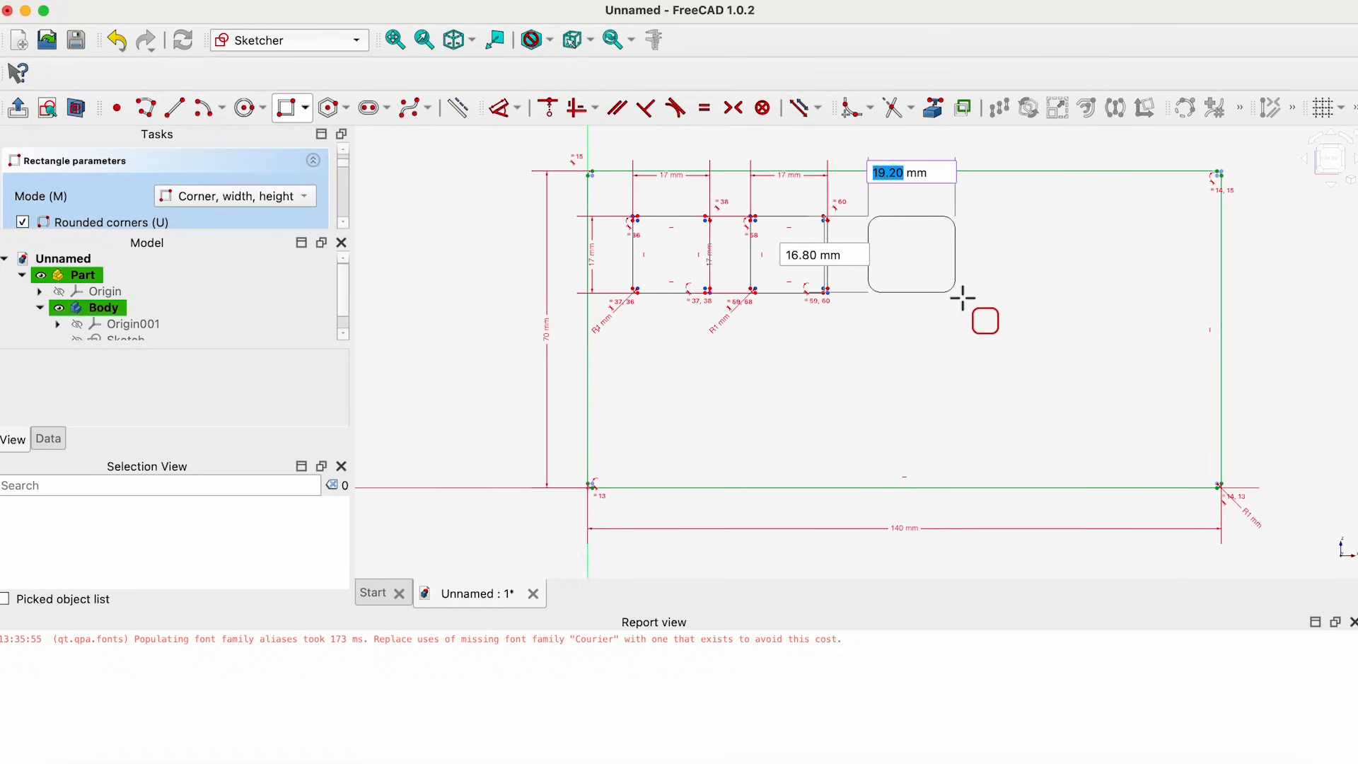
{"action": "type", "text": "1"}
{"action": "key", "text": "Tab"}
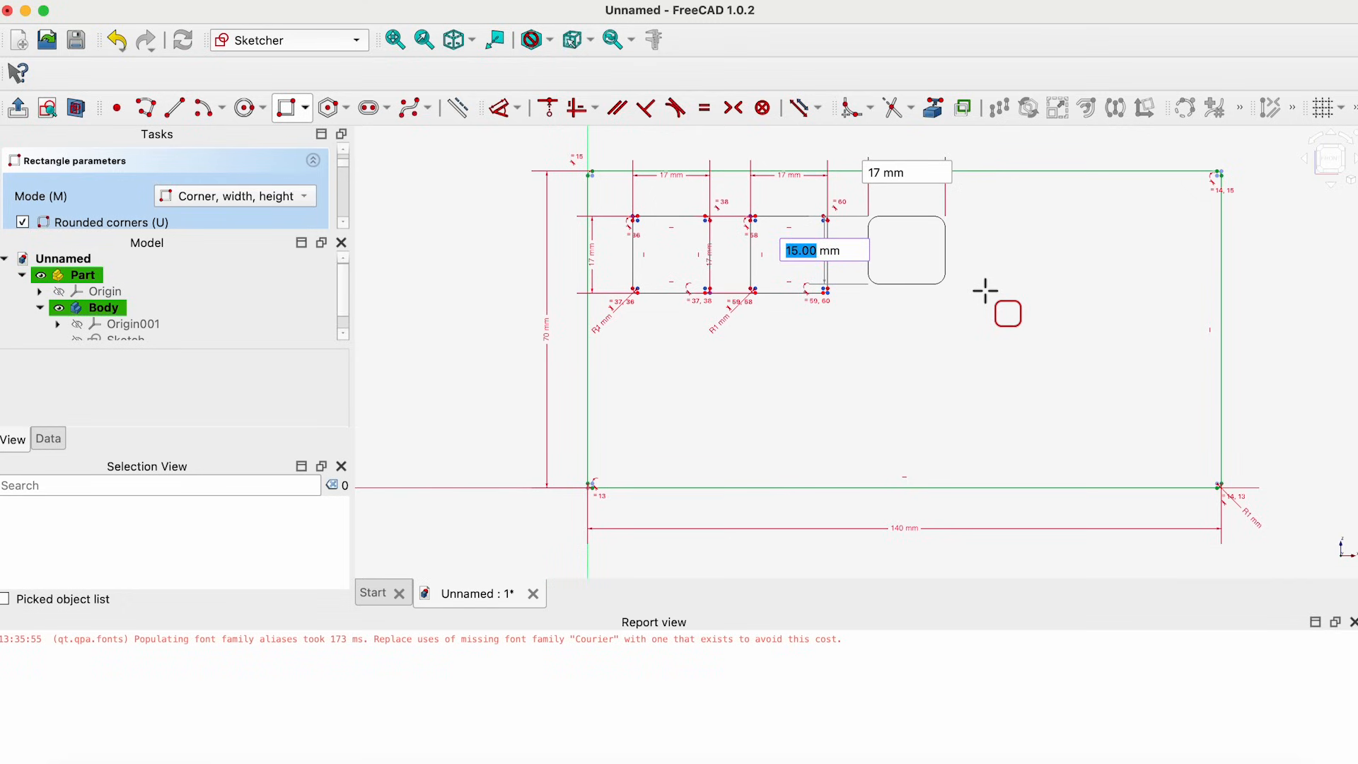
{"action": "type", "text": "17"}
{"action": "key", "text": "Tab"}
{"action": "type", "text": "1"}
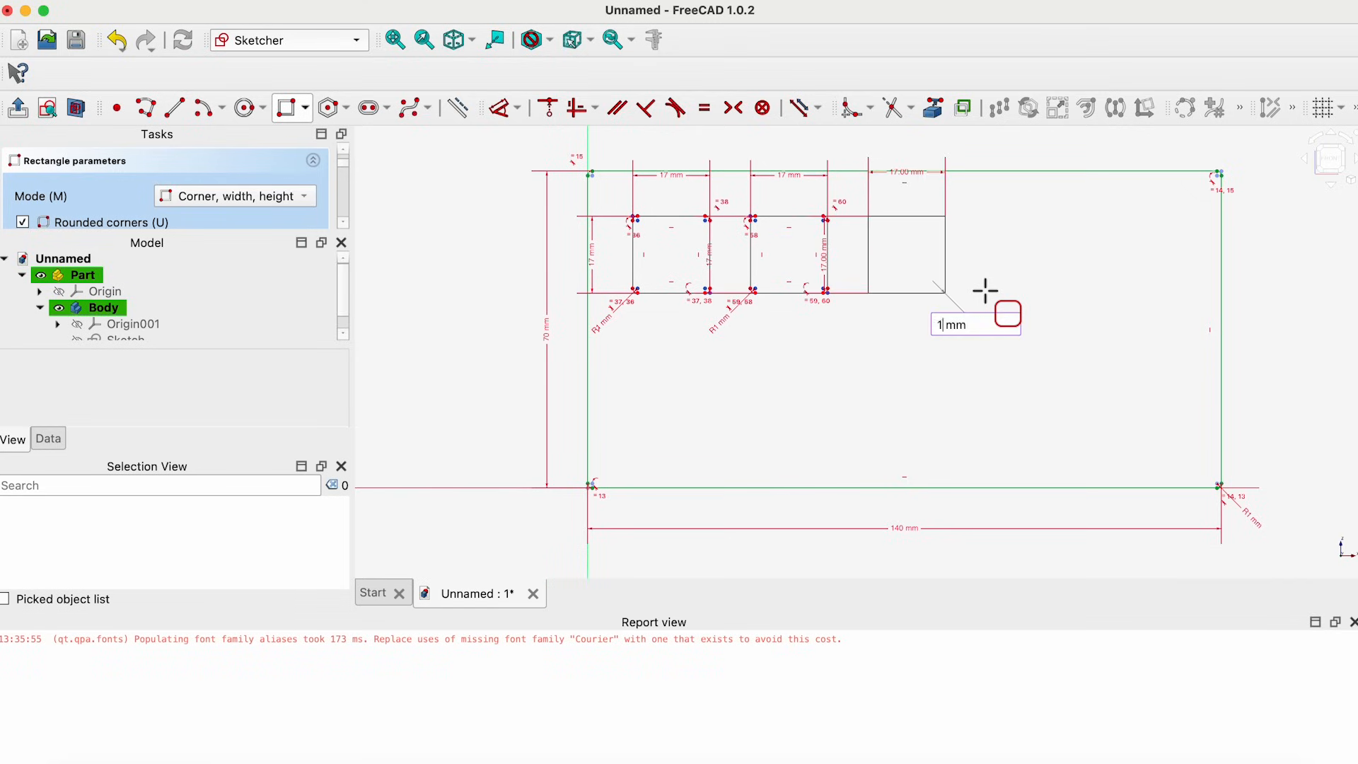
{"action": "key", "text": "Return"}
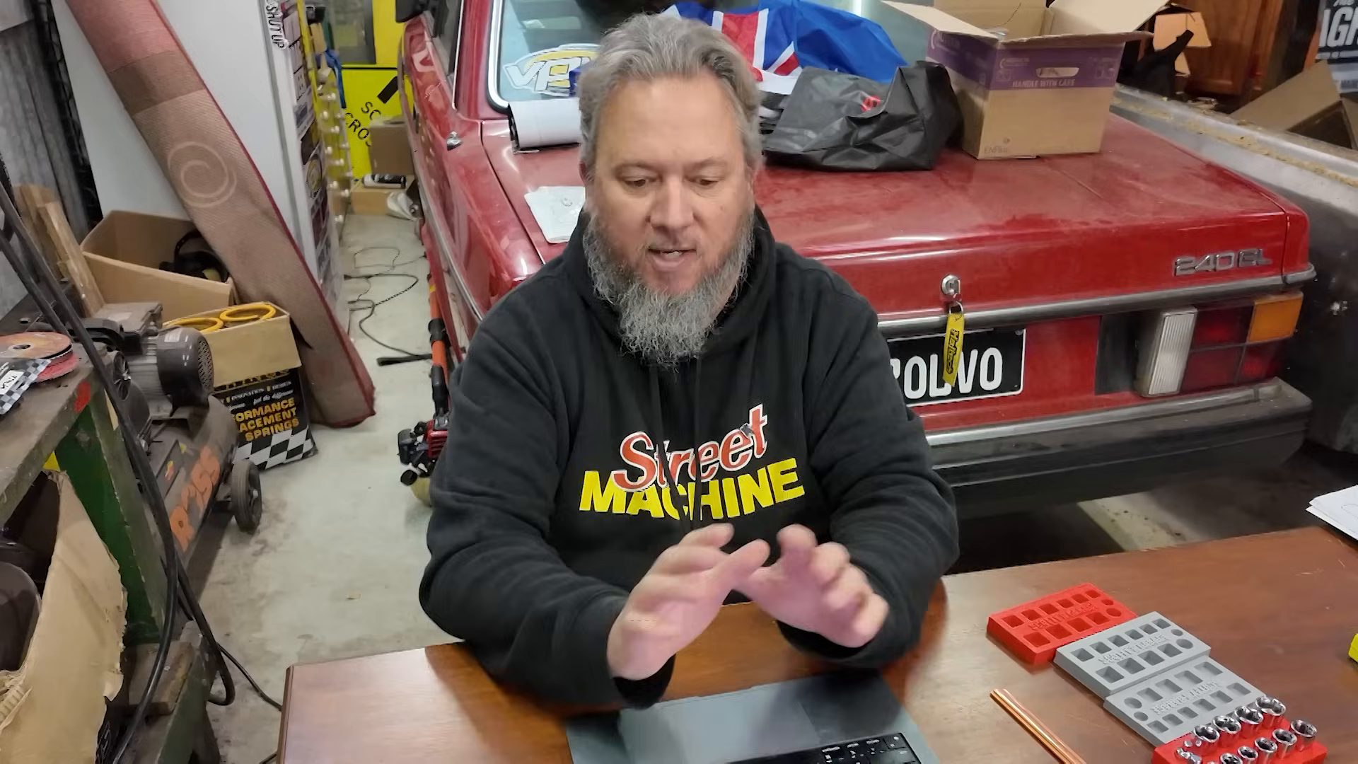
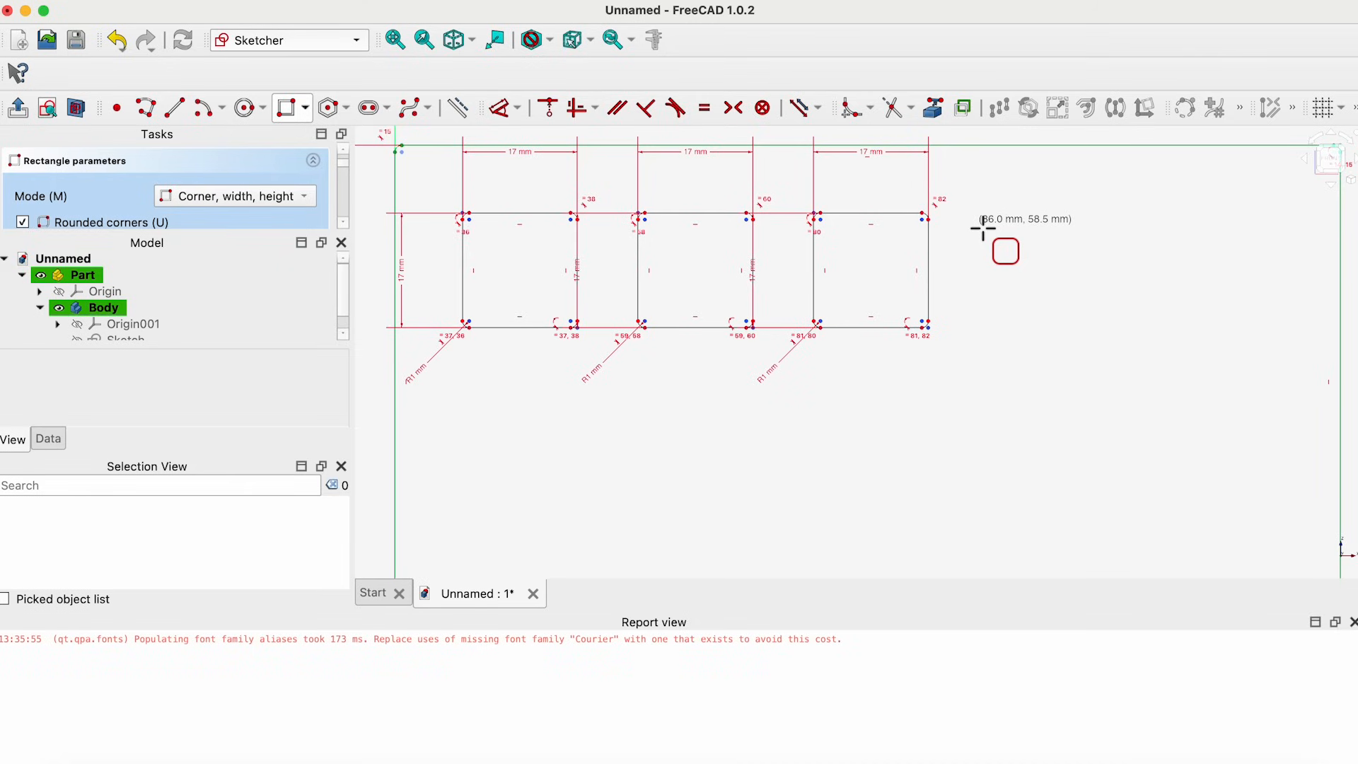
Sketch a 14 by 14 mm square with 1 mm corner radius beside the third 17 mm square, its upper-left corner at about X 86, Y 58.5 mm.
{"action": "left_click", "coordinate": [983, 229]}
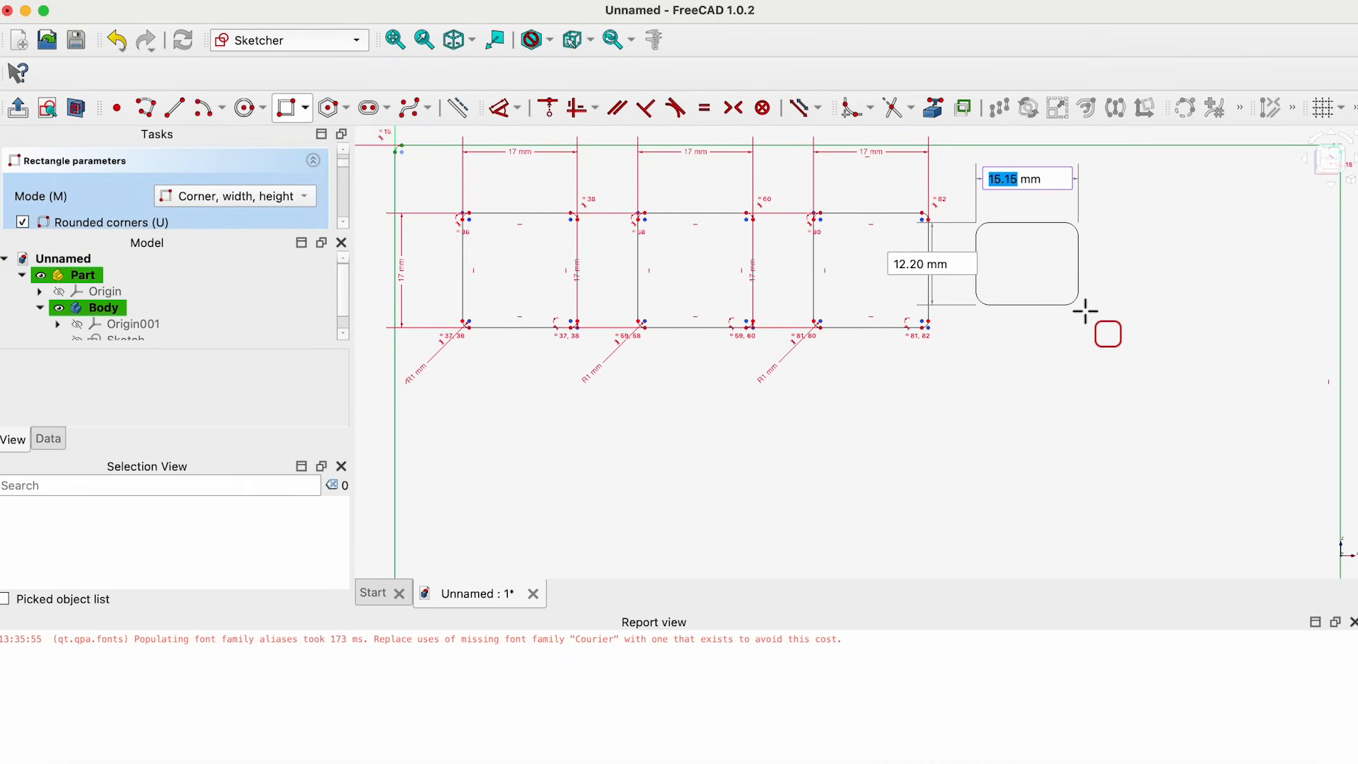
{"action": "type", "text": "14"}
{"action": "key", "text": "Tab"}
{"action": "type", "text": "14"}
{"action": "key", "text": "Tab"}
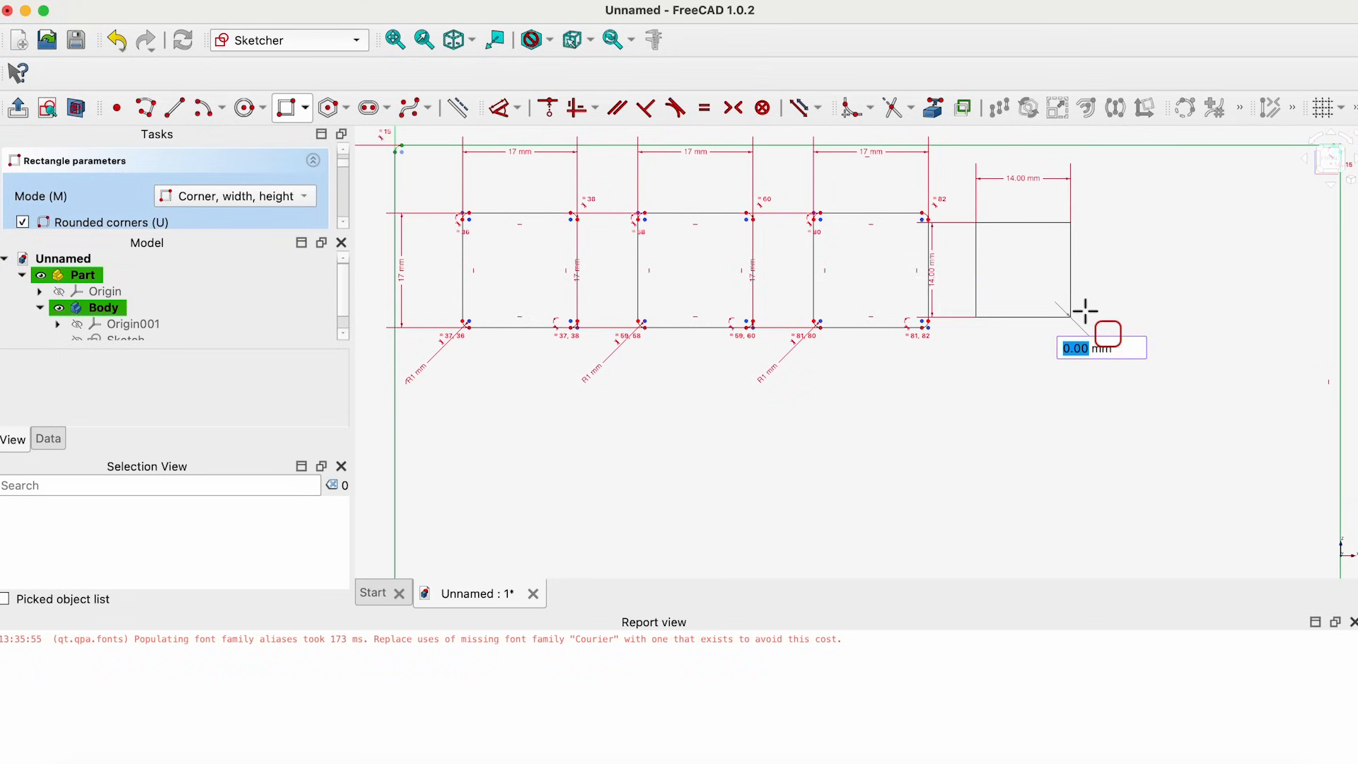
{"action": "type", "text": "1"}
{"action": "key", "text": "Return"}
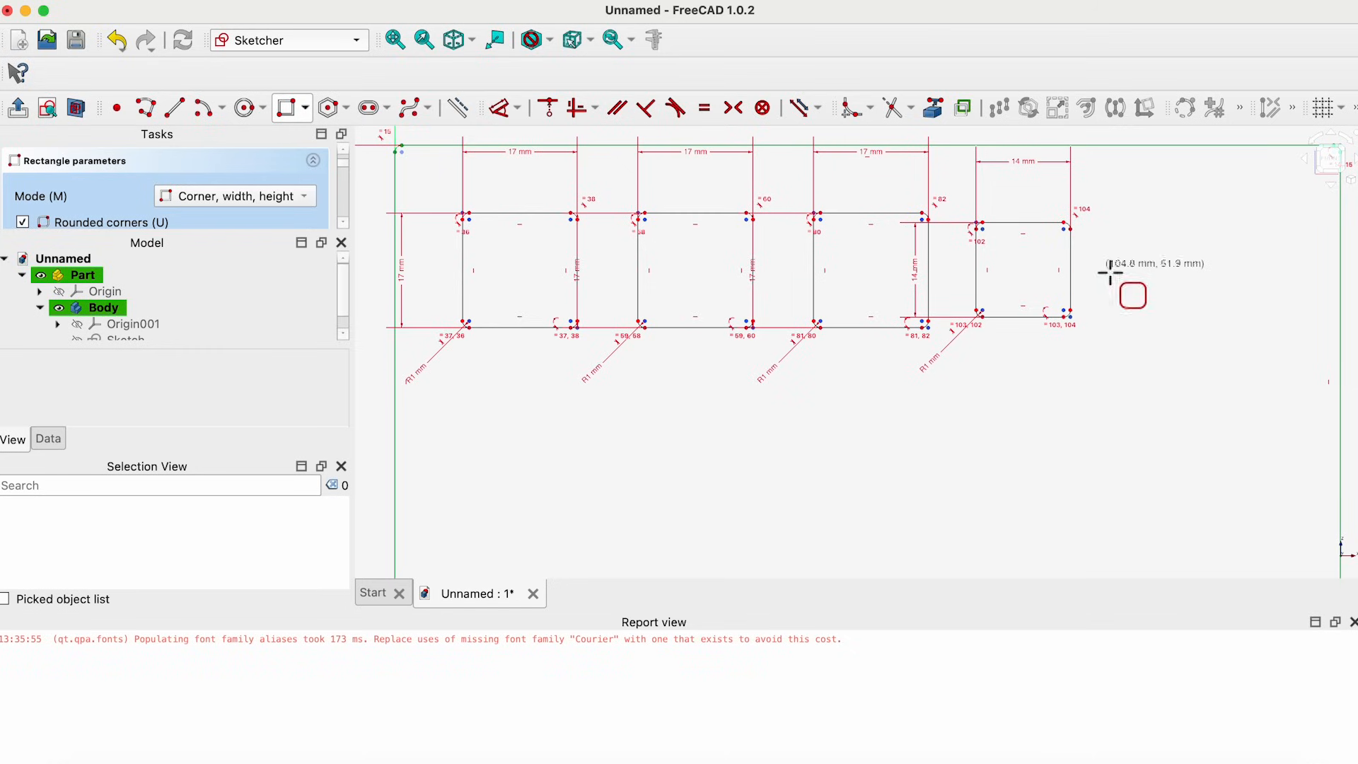
Sketch a second 14 by 14 mm square with 1 mm corner radius beside the first 14 mm square, with their upper edges level.
{"action": "left_click", "coordinate": [1124, 230]}
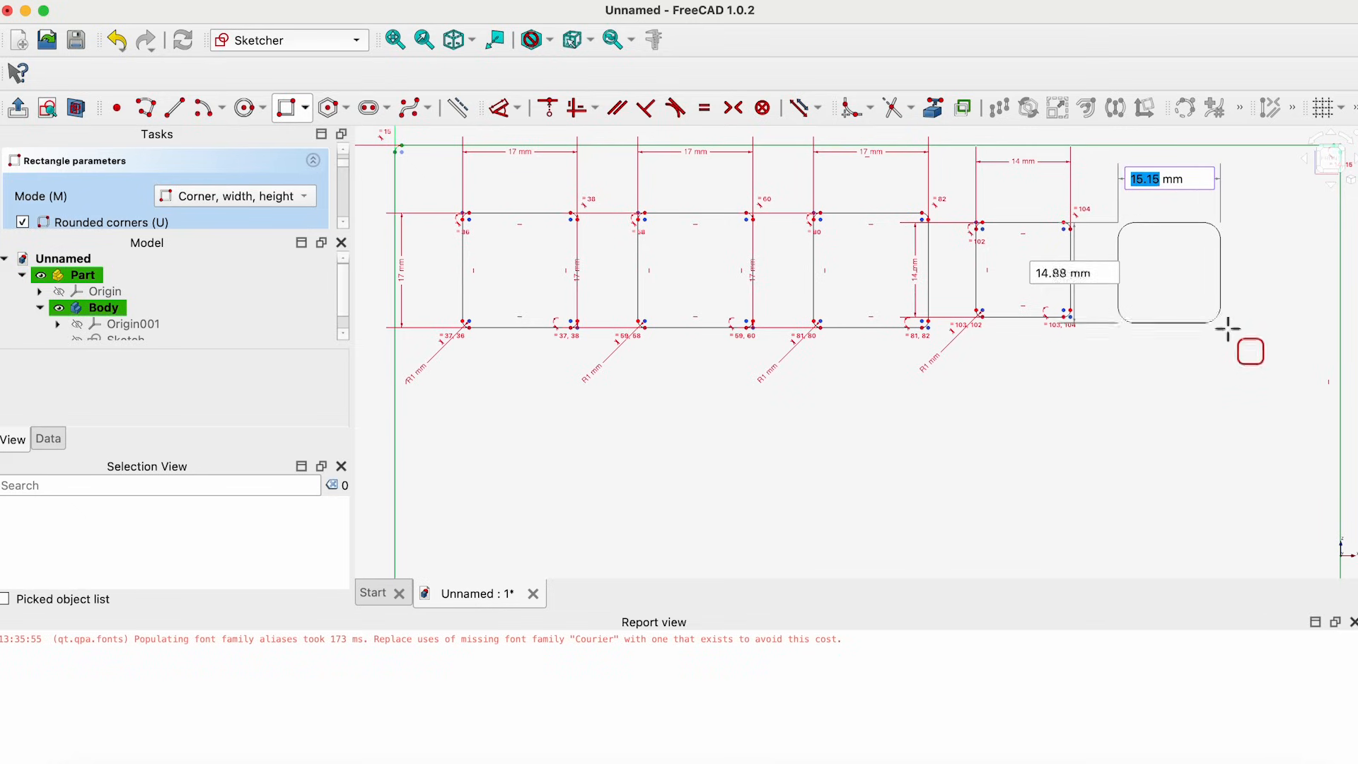
{"action": "type", "text": "14"}
{"action": "key", "text": "Tab"}
{"action": "type", "text": "14"}
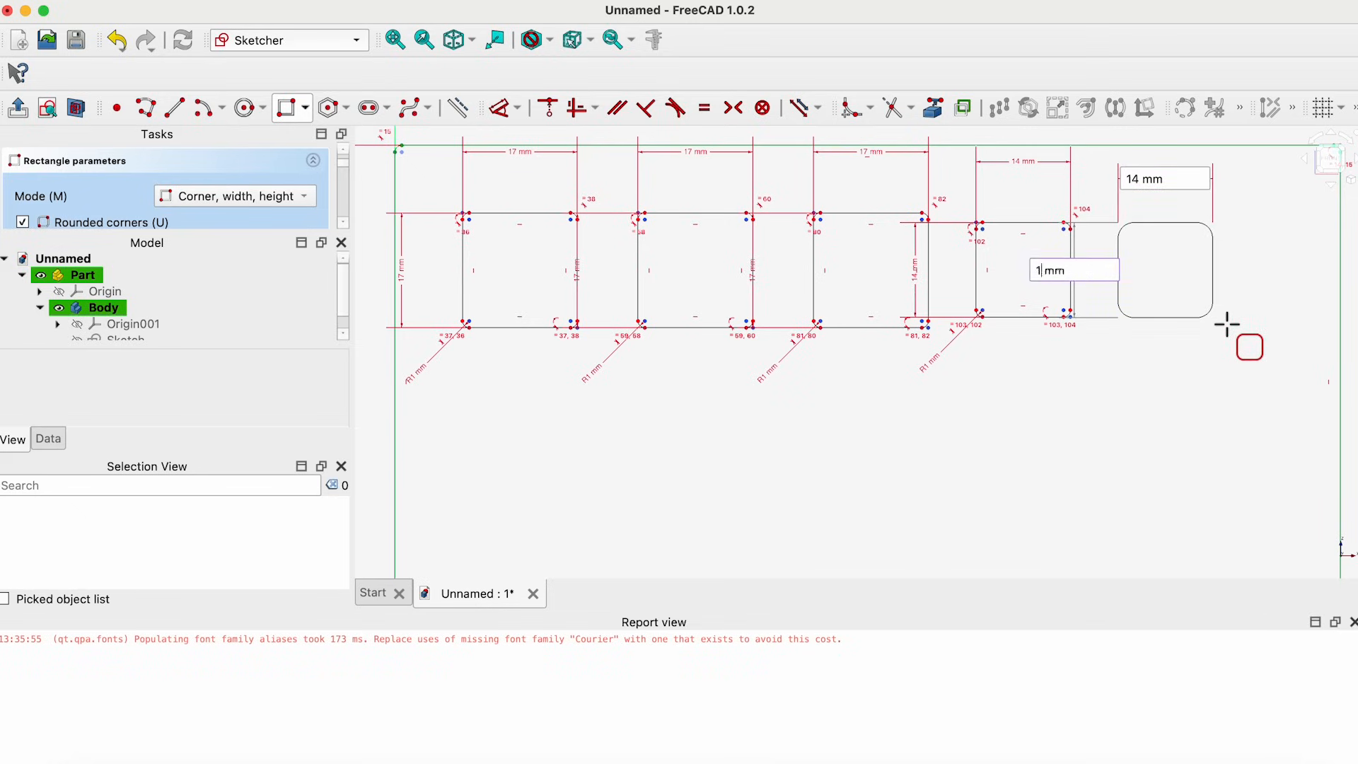
{"action": "key", "text": "Return"}
{"action": "type", "text": "1"}
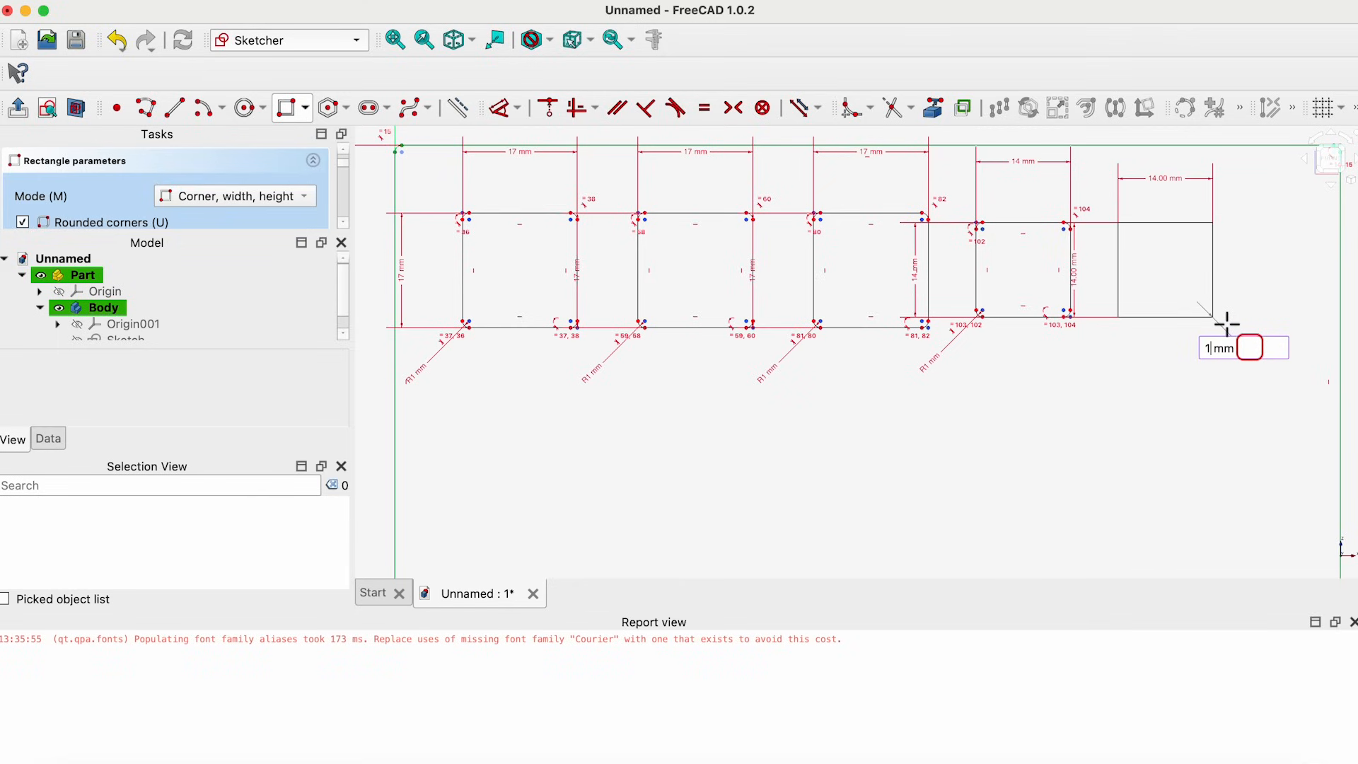
{"action": "key", "text": "Return"}
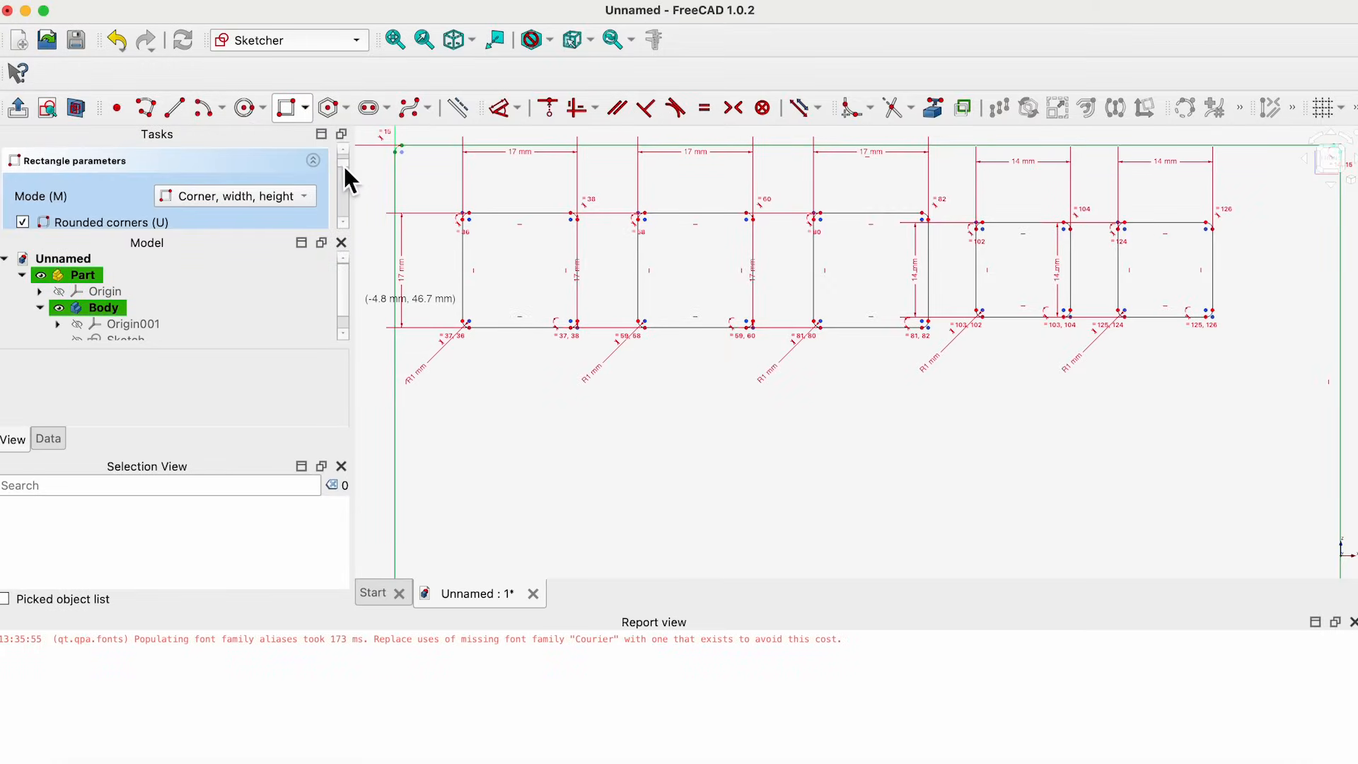
Close the tray sketch and face its whole profile from the front.
{"action": "left_click_drag", "start_coordinate": [342, 164], "coordinate": [343, 155]}
{"action": "left_click", "coordinate": [165, 170]}
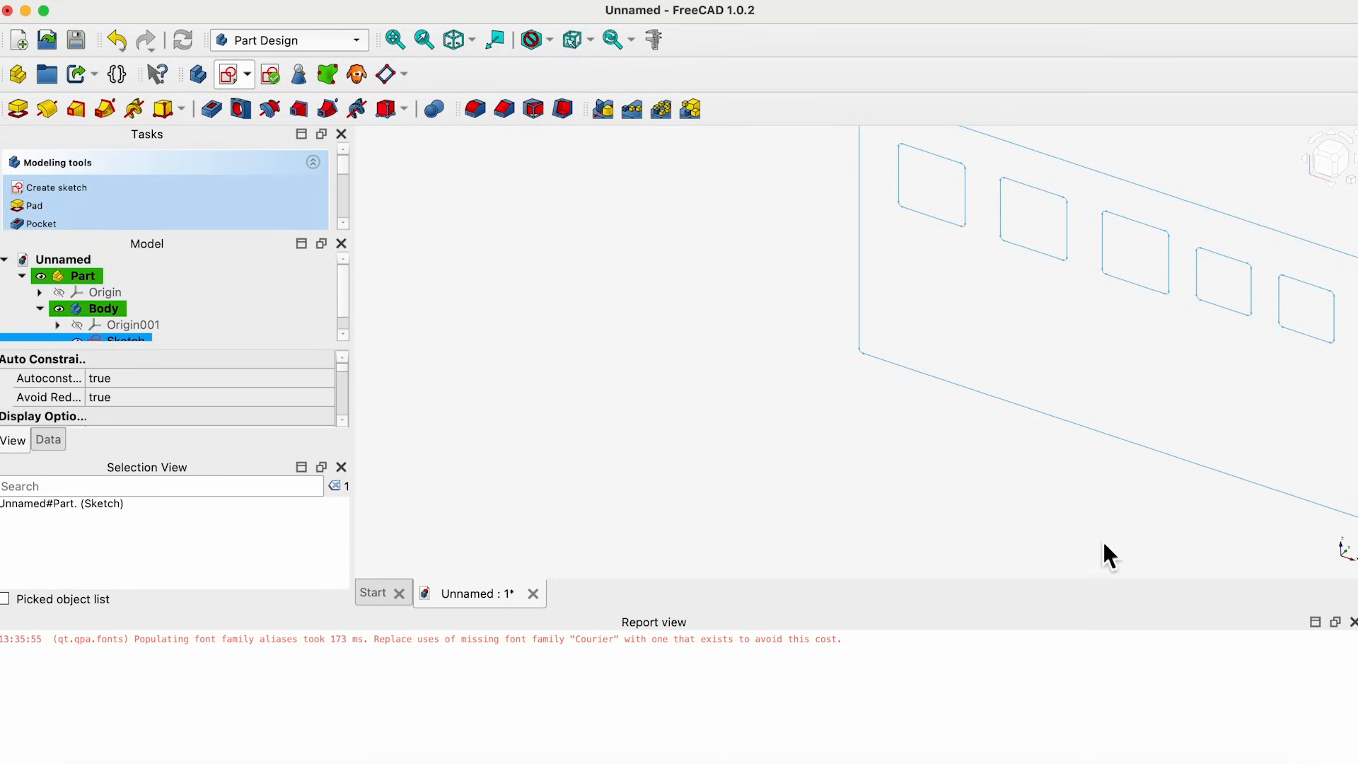
{"action": "left_click", "coordinate": [1315, 166]}
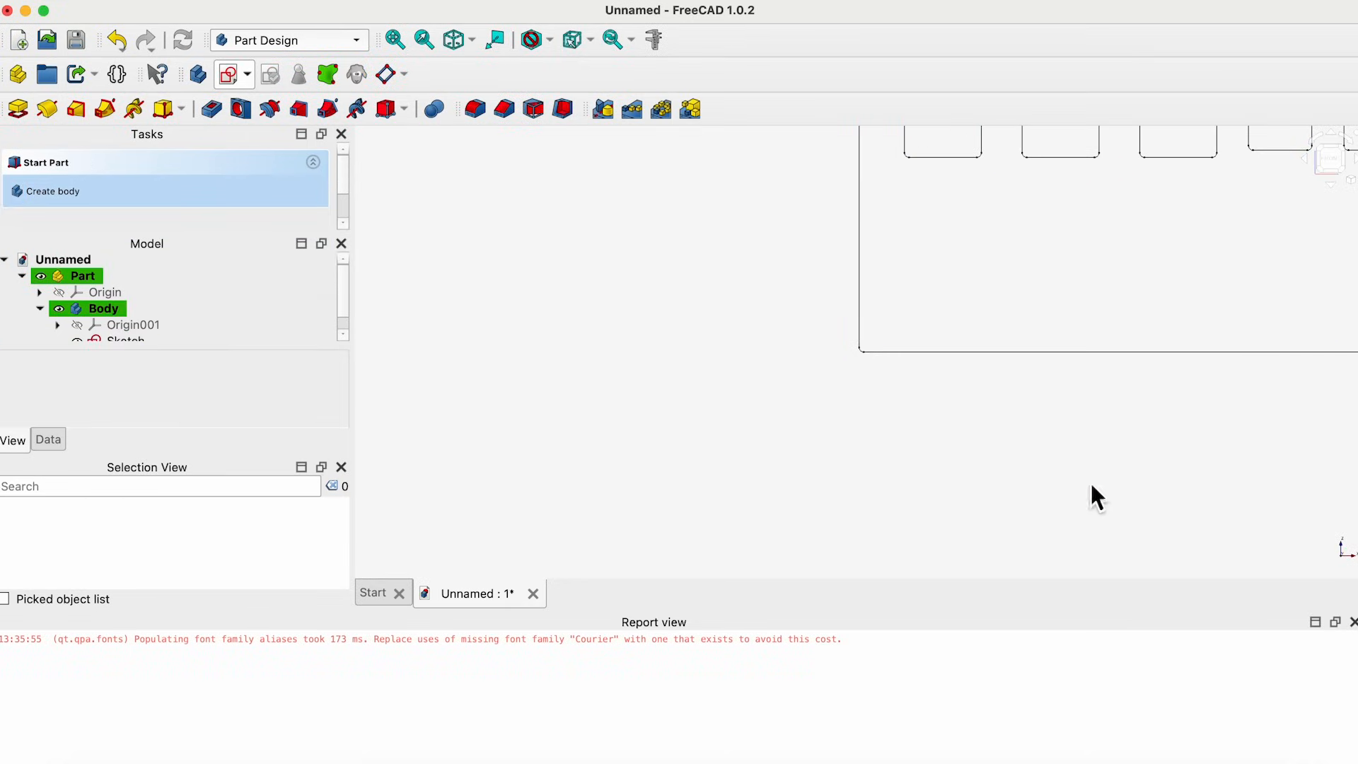
{"action": "key", "text": "Right"}
{"action": "key", "text": "Right"}
{"action": "key", "text": "Left"}
{"action": "key", "text": "Left"}
{"action": "key", "text": "Left"}
{"action": "key", "text": "Left"}
{"action": "key", "text": "Left"}
{"action": "key", "text": "Up"}
{"action": "key", "text": "Down"}
{"action": "key", "text": "Down"}
{"action": "key", "text": "Down"}
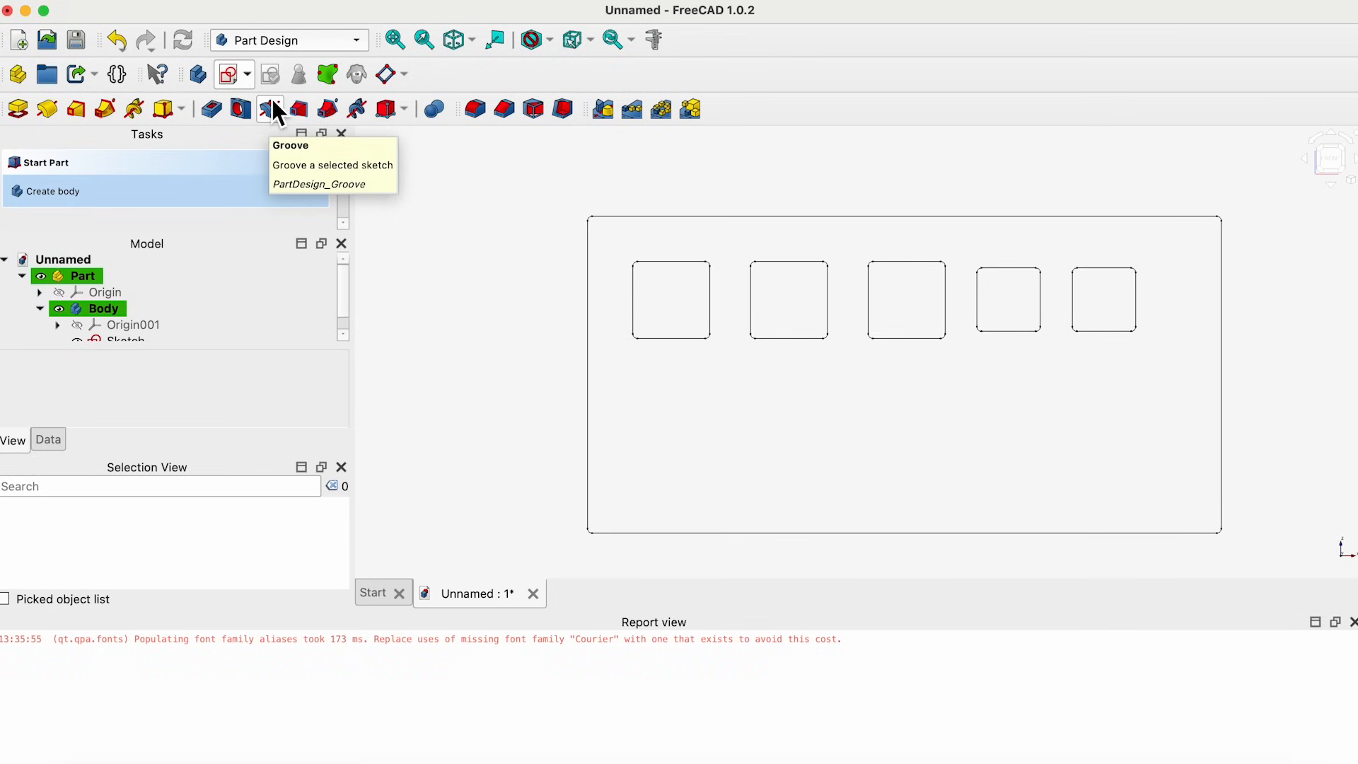
Pad the tray sketch by dimension to a length of 10 mm.
{"action": "left_click", "coordinate": [20, 109]}
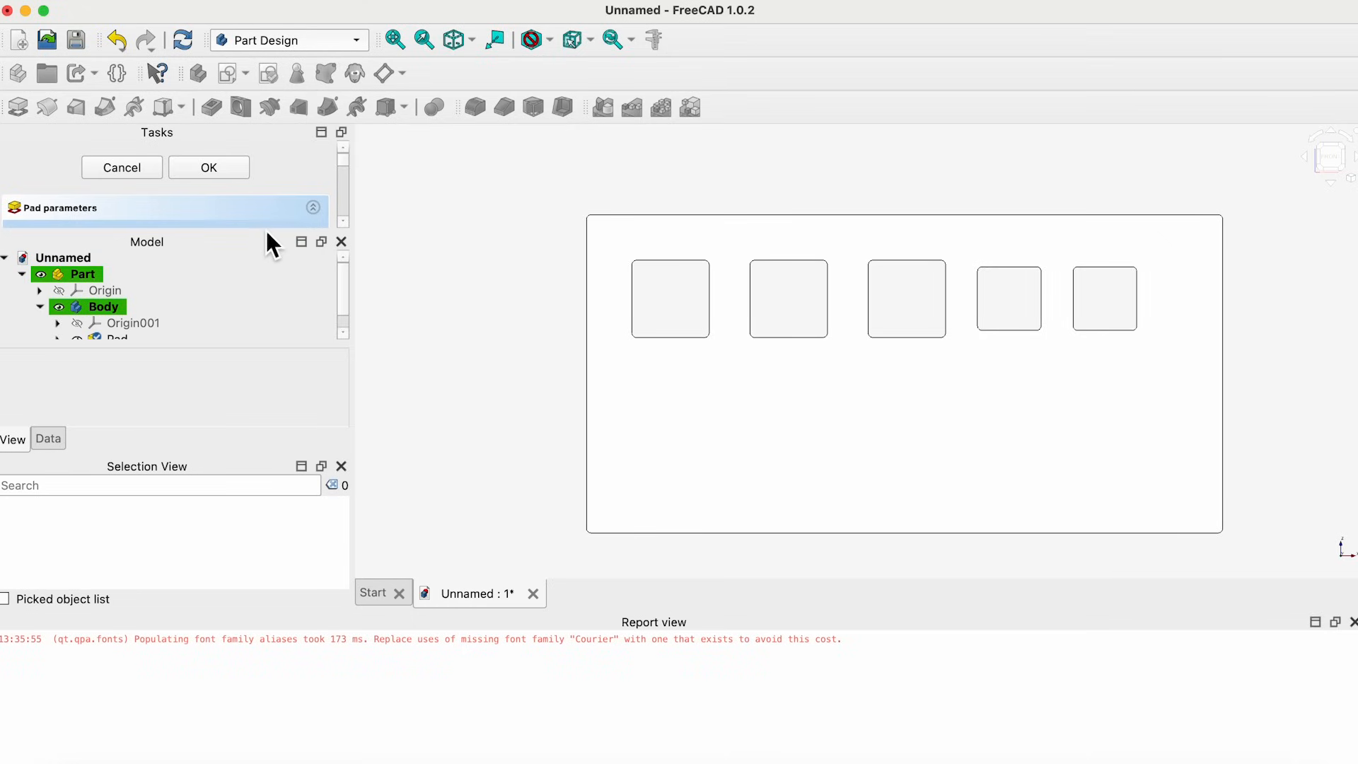
{"action": "left_click", "coordinate": [343, 226]}
{"action": "left_click", "coordinate": [343, 226]}
{"action": "left_click", "coordinate": [343, 226]}
{"action": "left_click", "coordinate": [342, 226]}
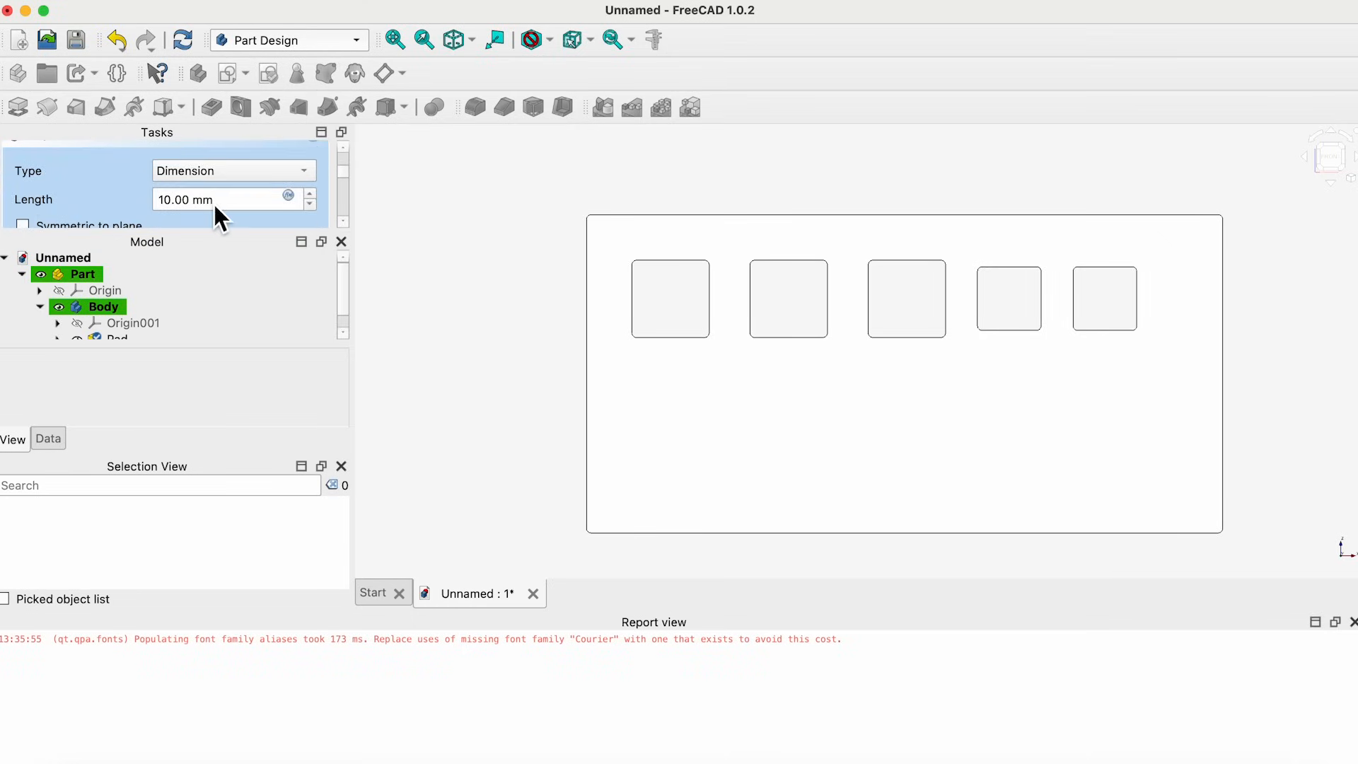
{"action": "left_click", "coordinate": [346, 220]}
{"action": "left_click", "coordinate": [346, 220]}
{"action": "left_click", "coordinate": [347, 220]}
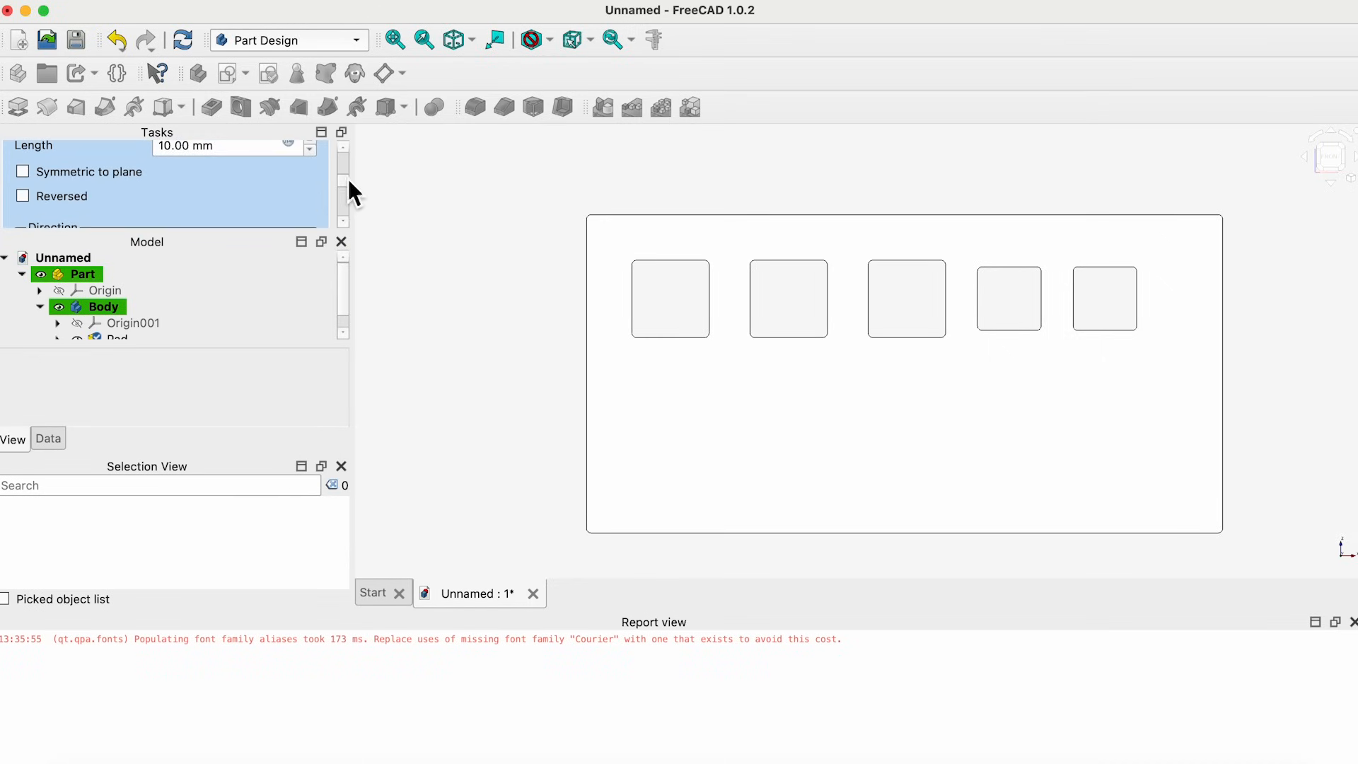
{"action": "left_click_drag", "start_coordinate": [348, 181], "coordinate": [344, 157]}
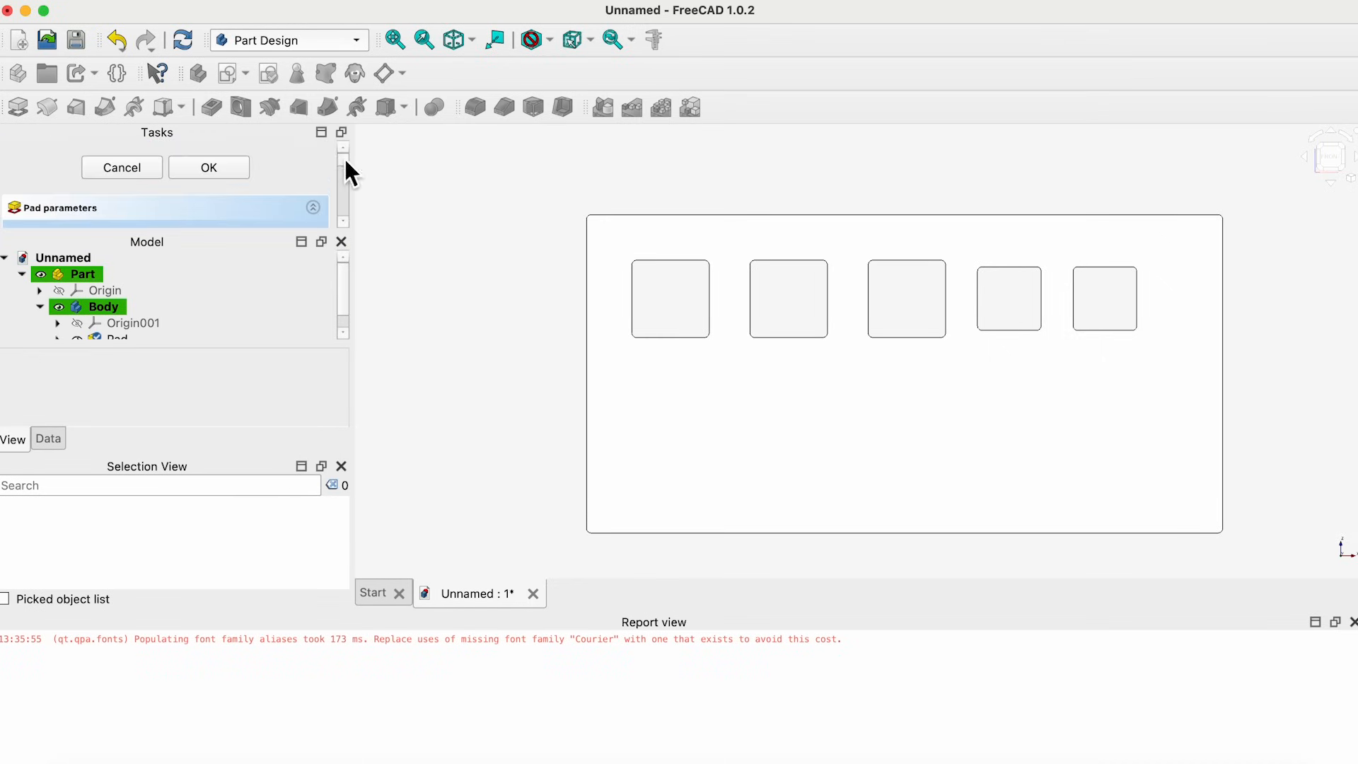
{"action": "left_click", "coordinate": [209, 168]}
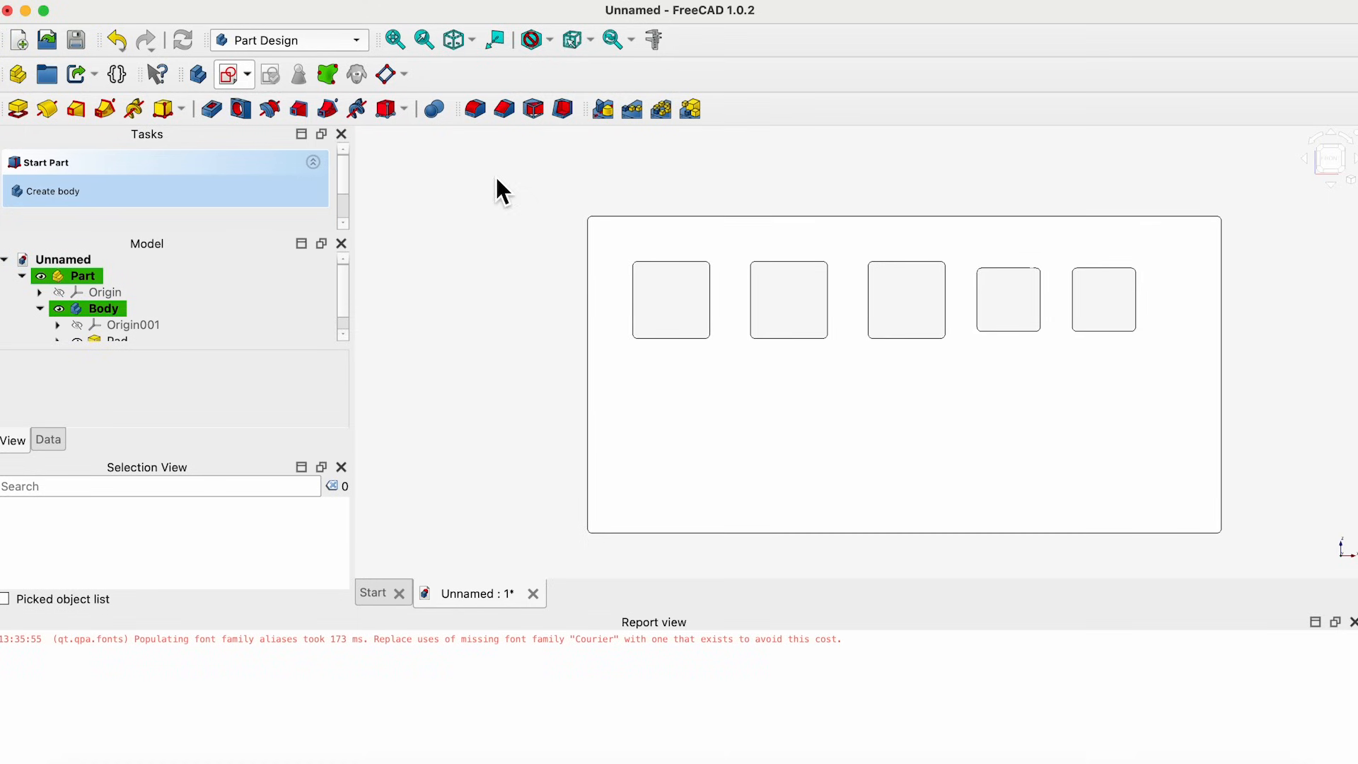
{"action": "left_click", "coordinate": [1306, 161]}
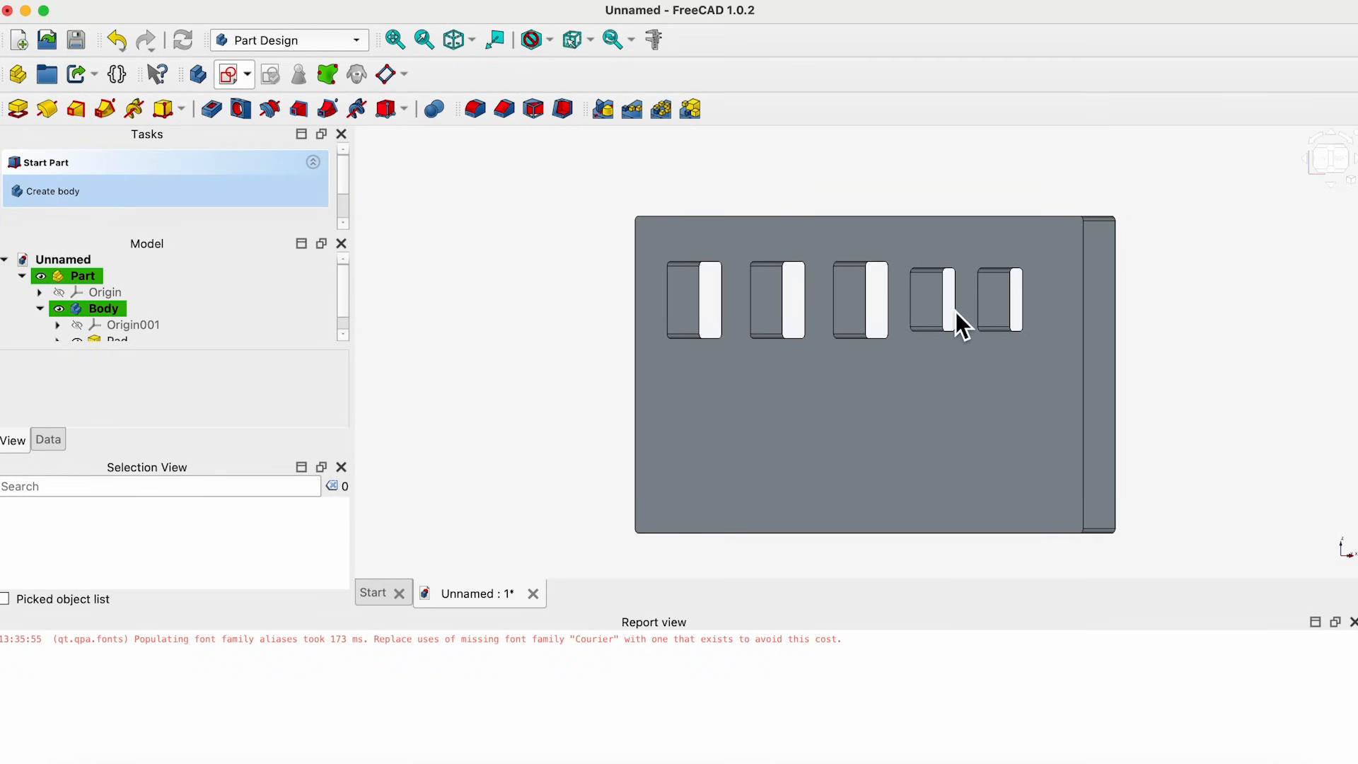
{"action": "left_click", "coordinate": [1322, 164]}
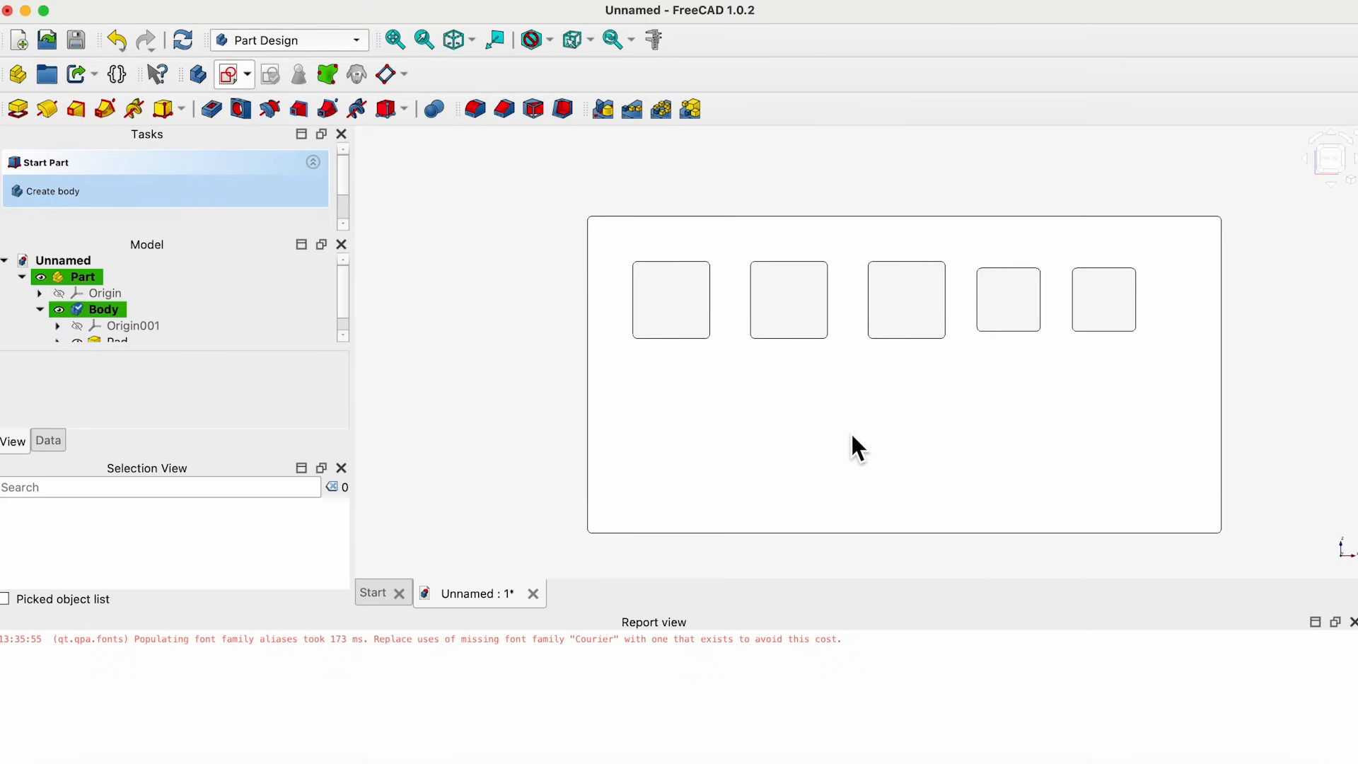
Add an additive box to the padded body with a length of 140 mm.
{"action": "left_click", "coordinate": [827, 433]}
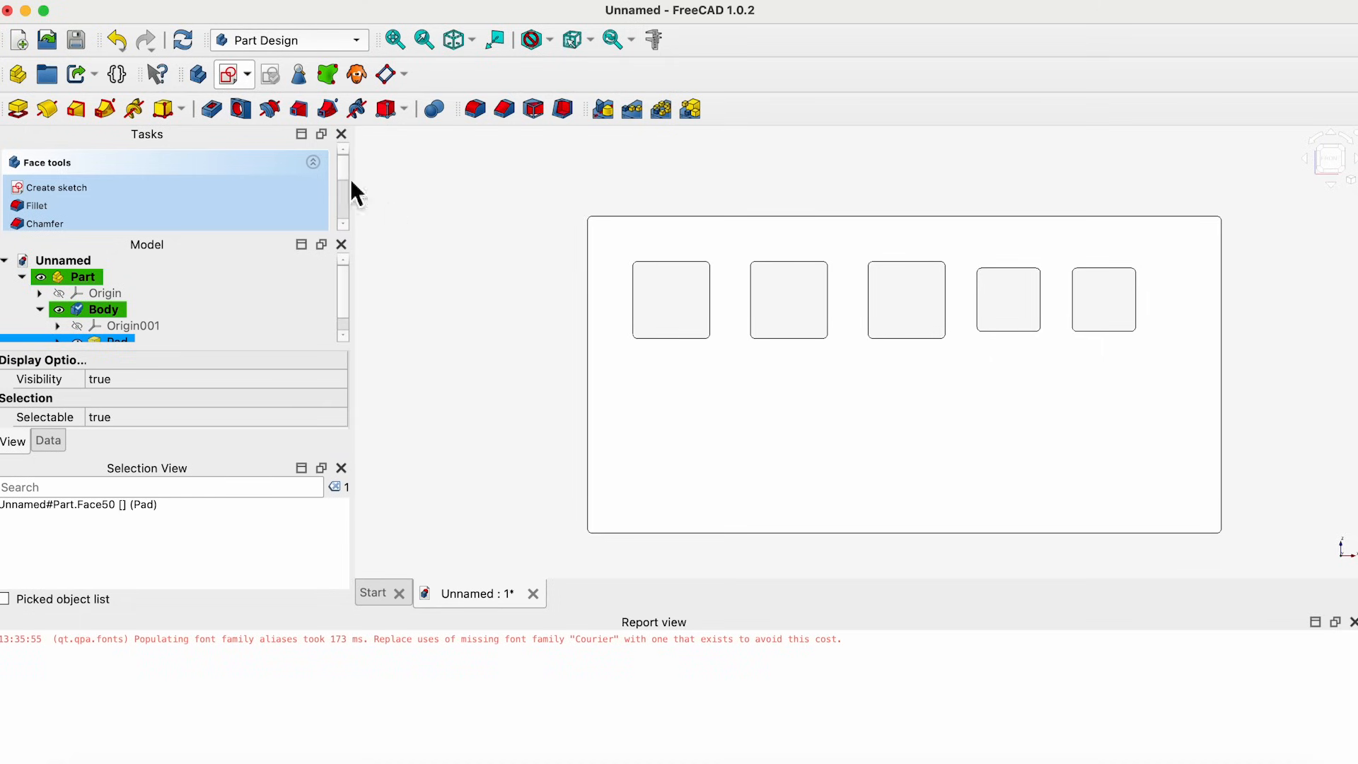
{"action": "left_click", "coordinate": [184, 106]}
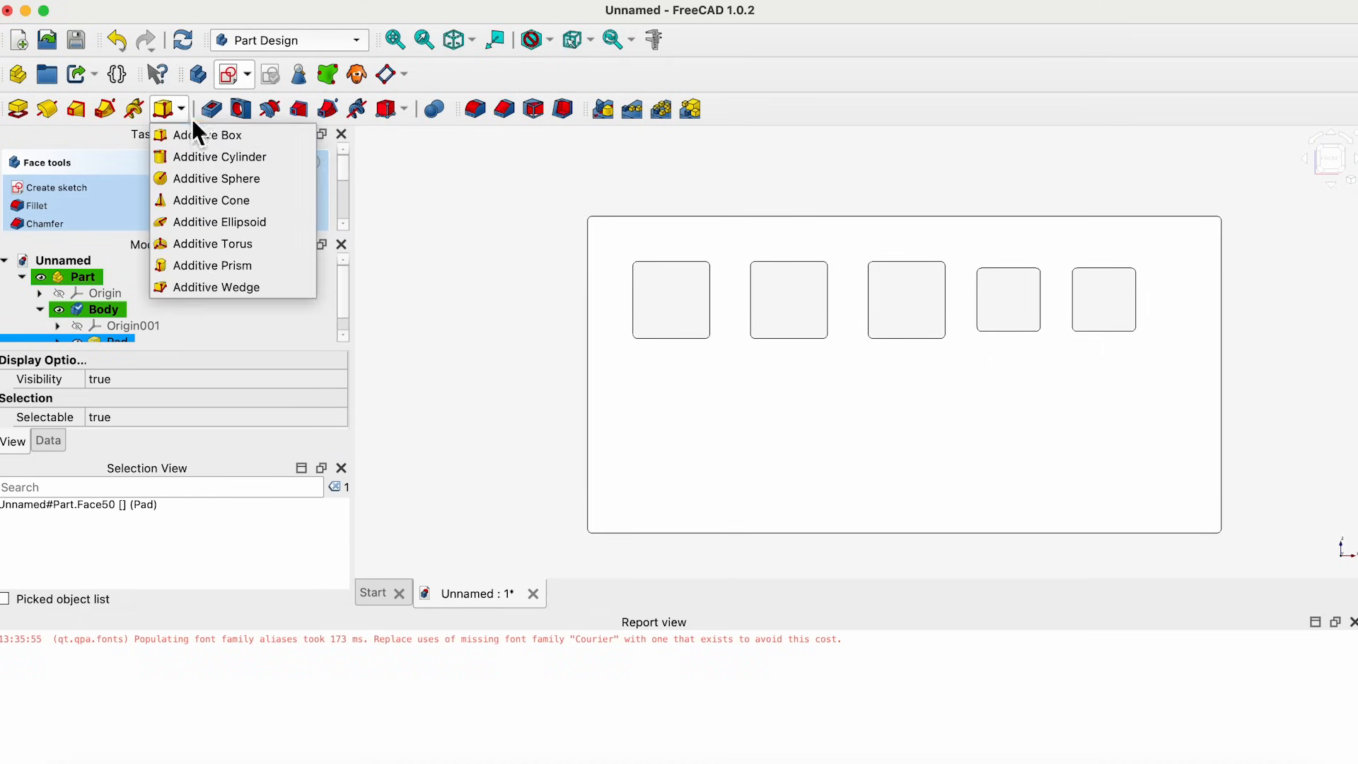
{"action": "left_click", "coordinate": [198, 136]}
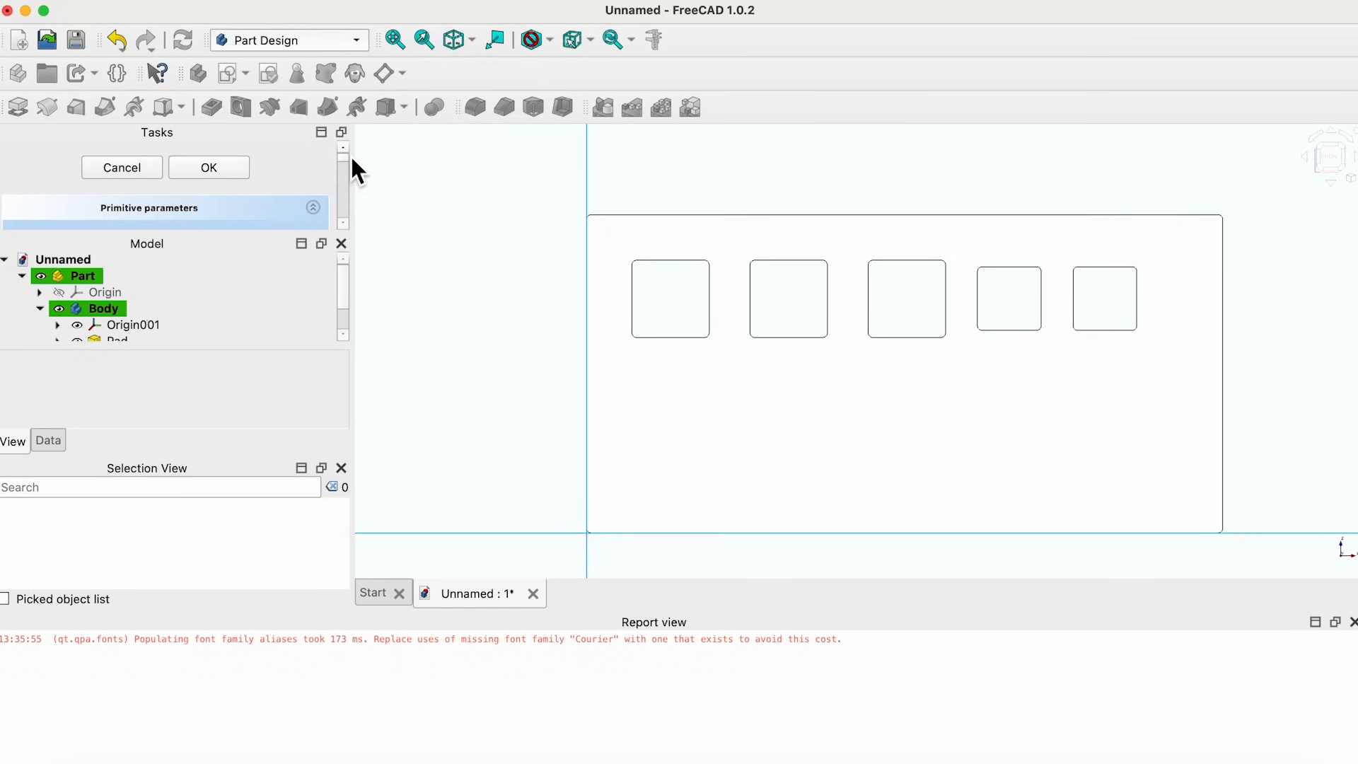
{"action": "scroll", "coordinate": [347, 167], "scroll_direction": "down", "scroll_amount": 5}
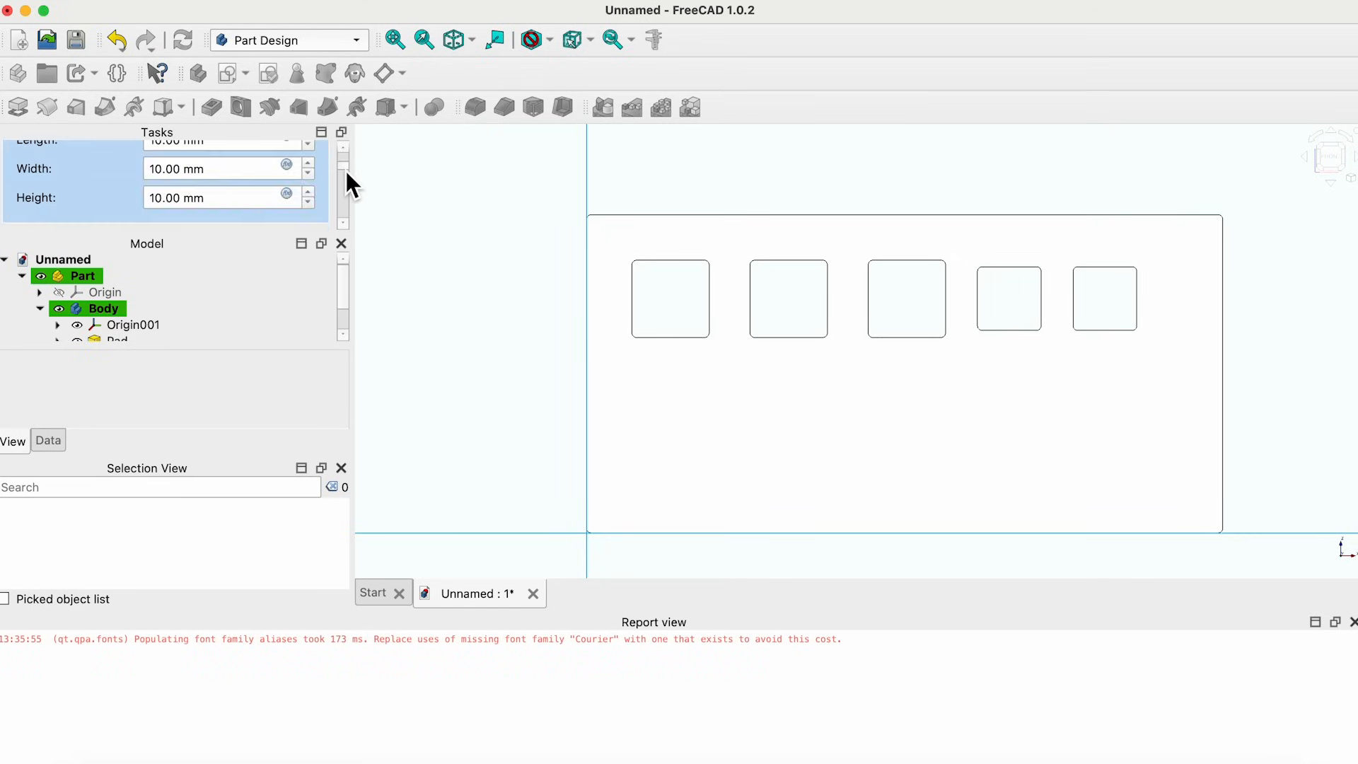
{"action": "scroll", "coordinate": [345, 169], "scroll_direction": "up", "scroll_amount": 5}
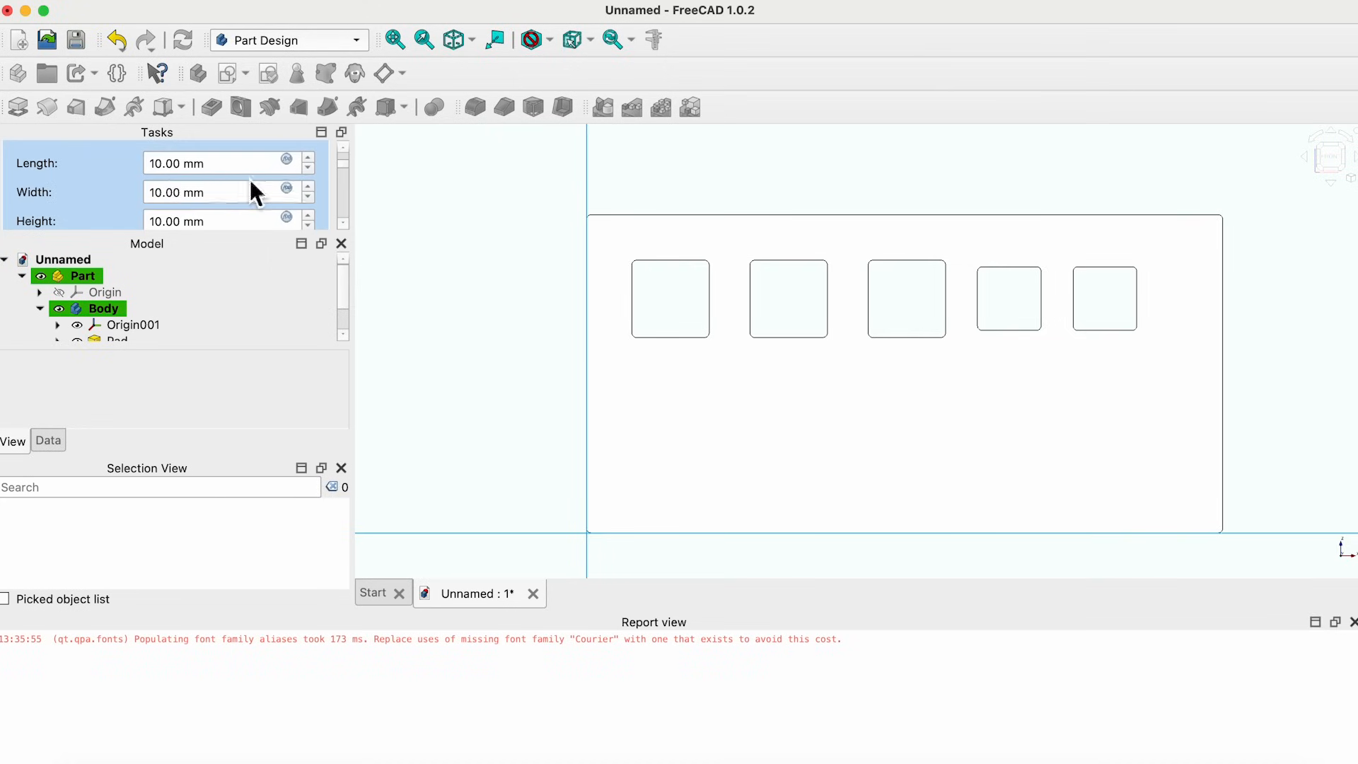
{"action": "scroll", "coordinate": [173, 164], "scroll_direction": "up", "scroll_amount": 1}
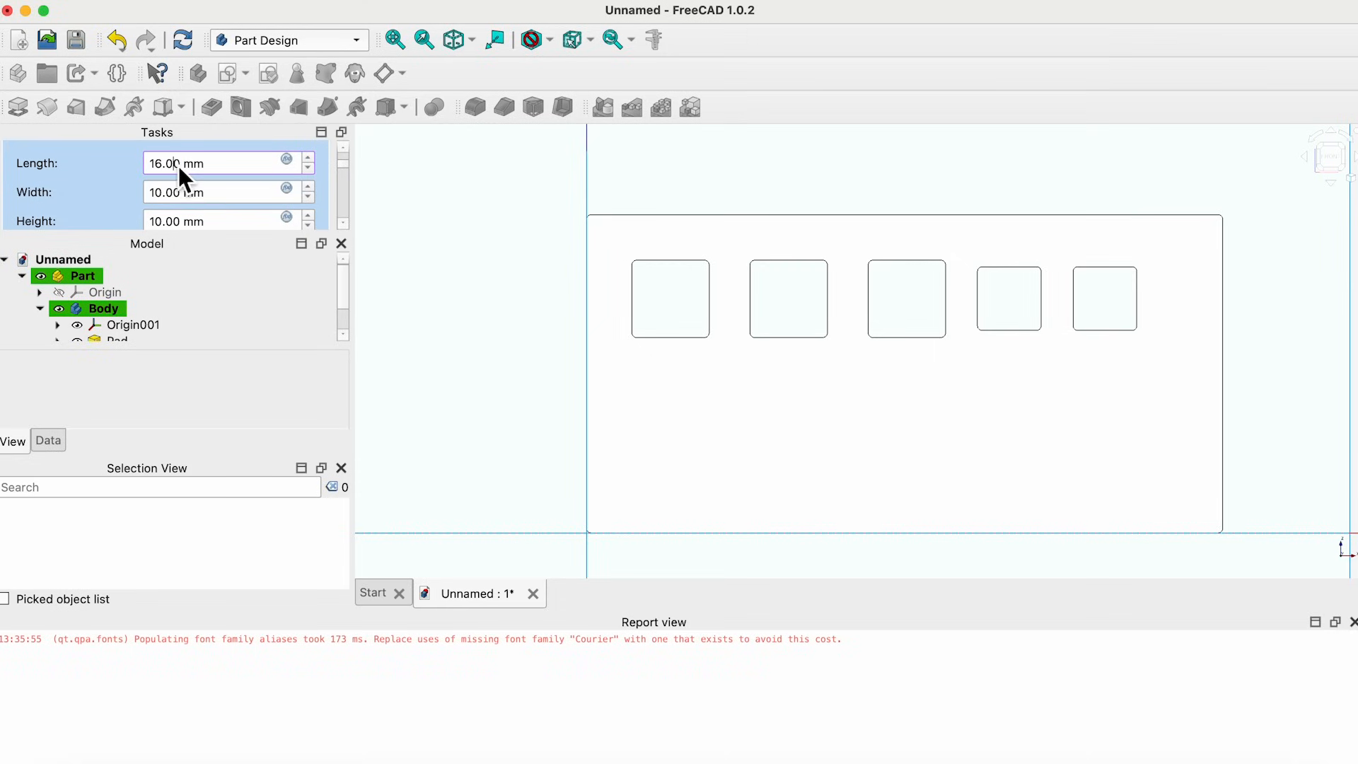
{"action": "type", "text": "140"}
{"action": "key", "text": "Return"}
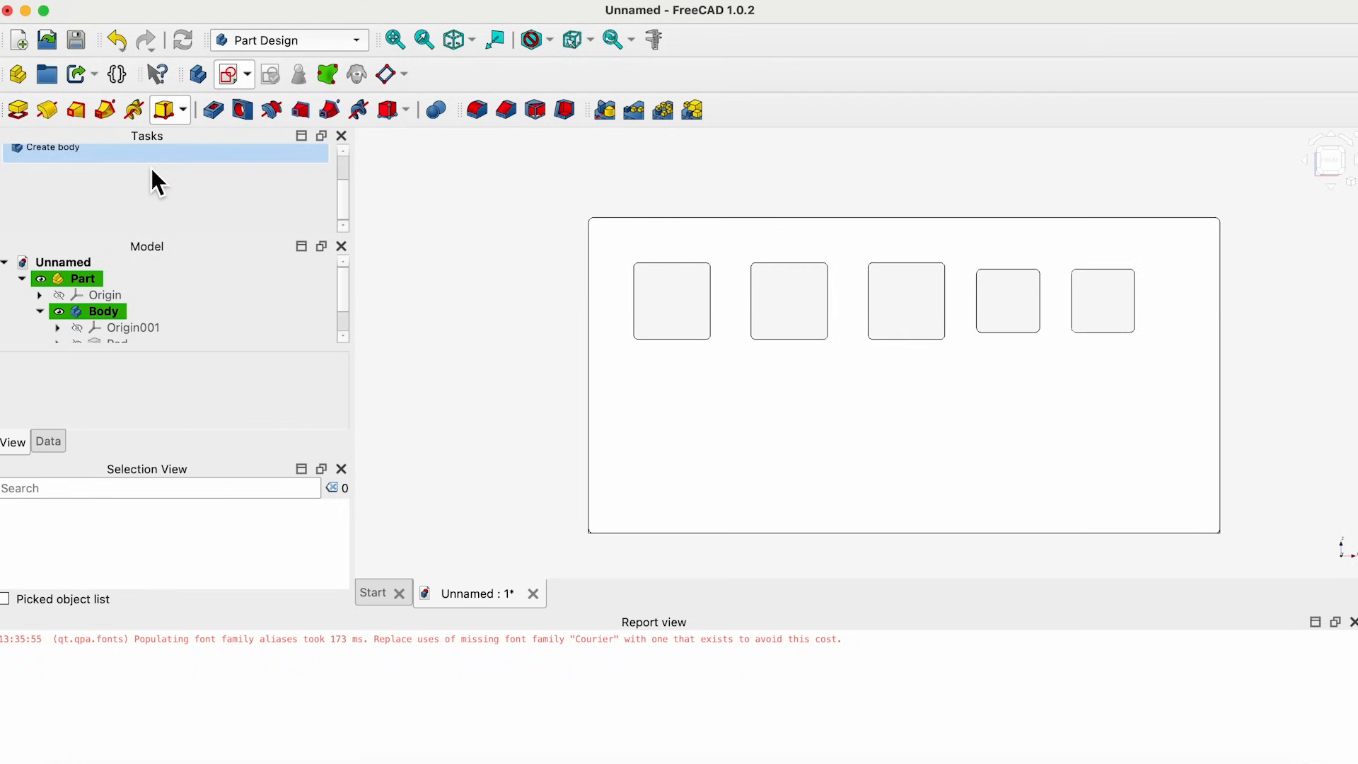
{"action": "left_click", "coordinate": [1310, 161]}
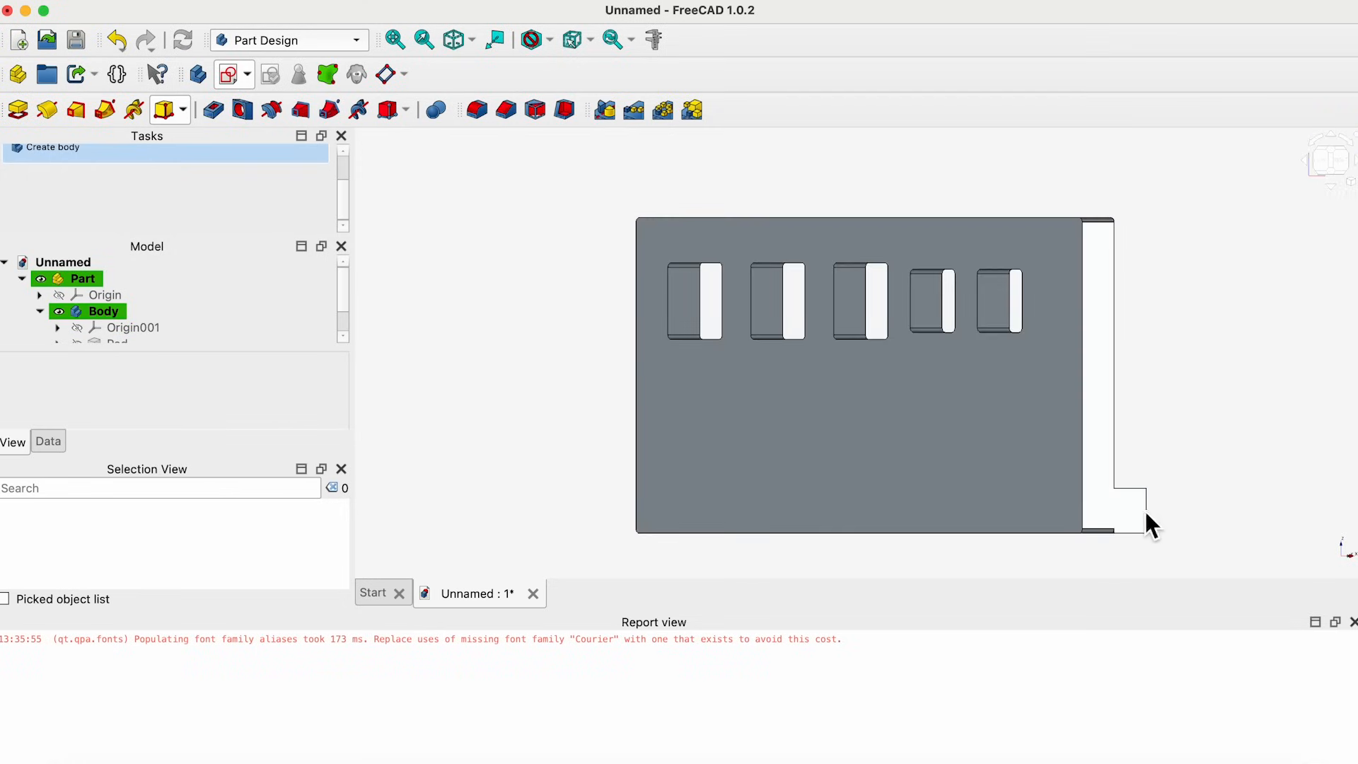
{"action": "left_click", "coordinate": [1306, 160]}
{"action": "left_click", "coordinate": [1356, 160]}
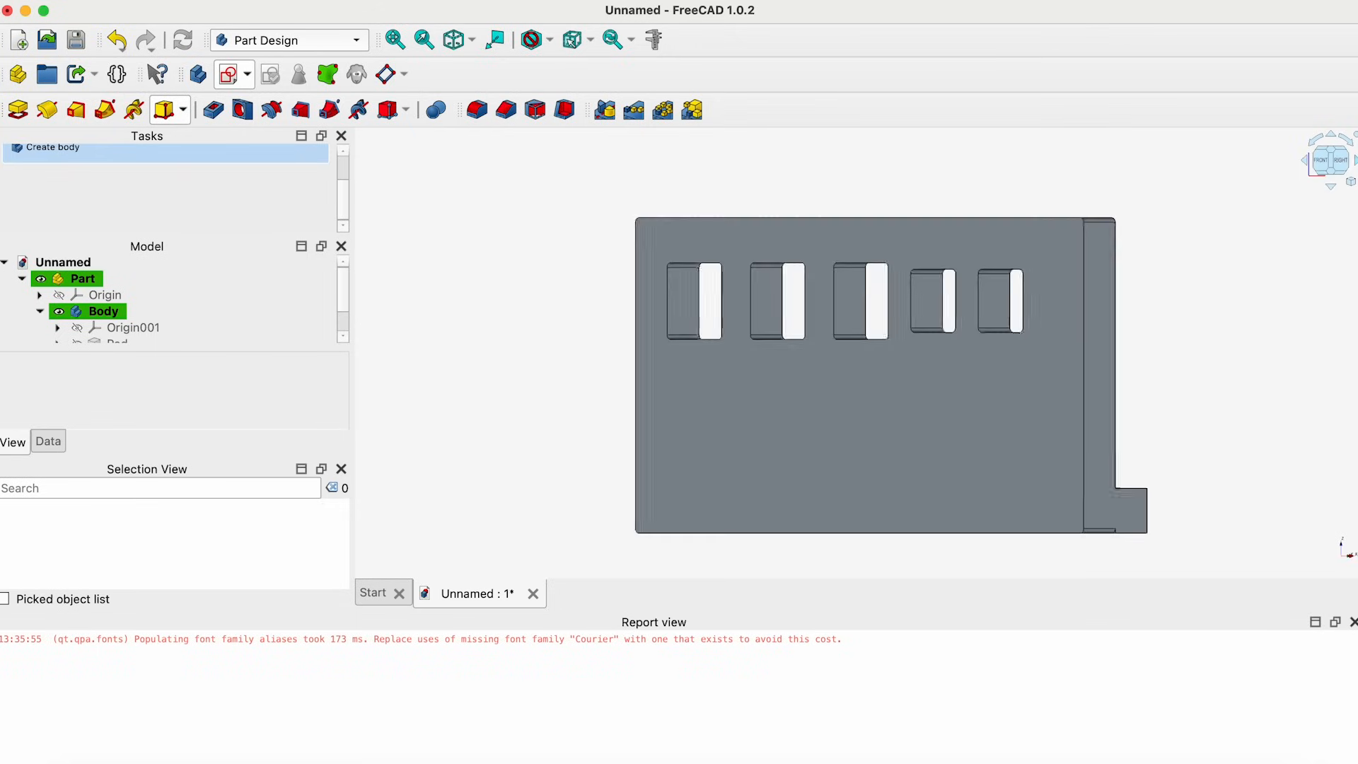
Reopen the additive box for editing and set its width to 70 mm and height to 3 mm.
{"action": "left_click_drag", "start_coordinate": [344, 198], "coordinate": [349, 158]}
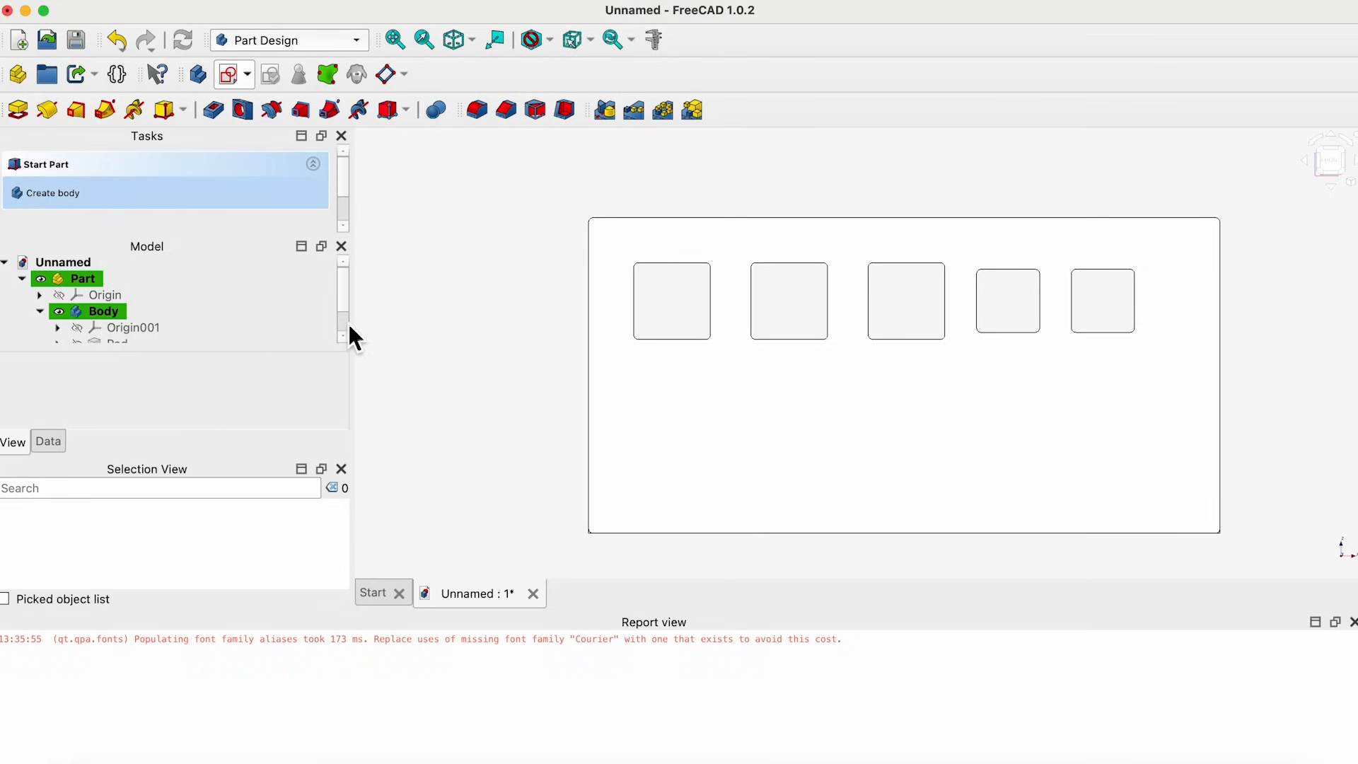
{"action": "scroll", "coordinate": [350, 304], "scroll_direction": "down", "scroll_amount": 1}
{"action": "scroll", "coordinate": [350, 316], "scroll_direction": "down", "scroll_amount": 1}
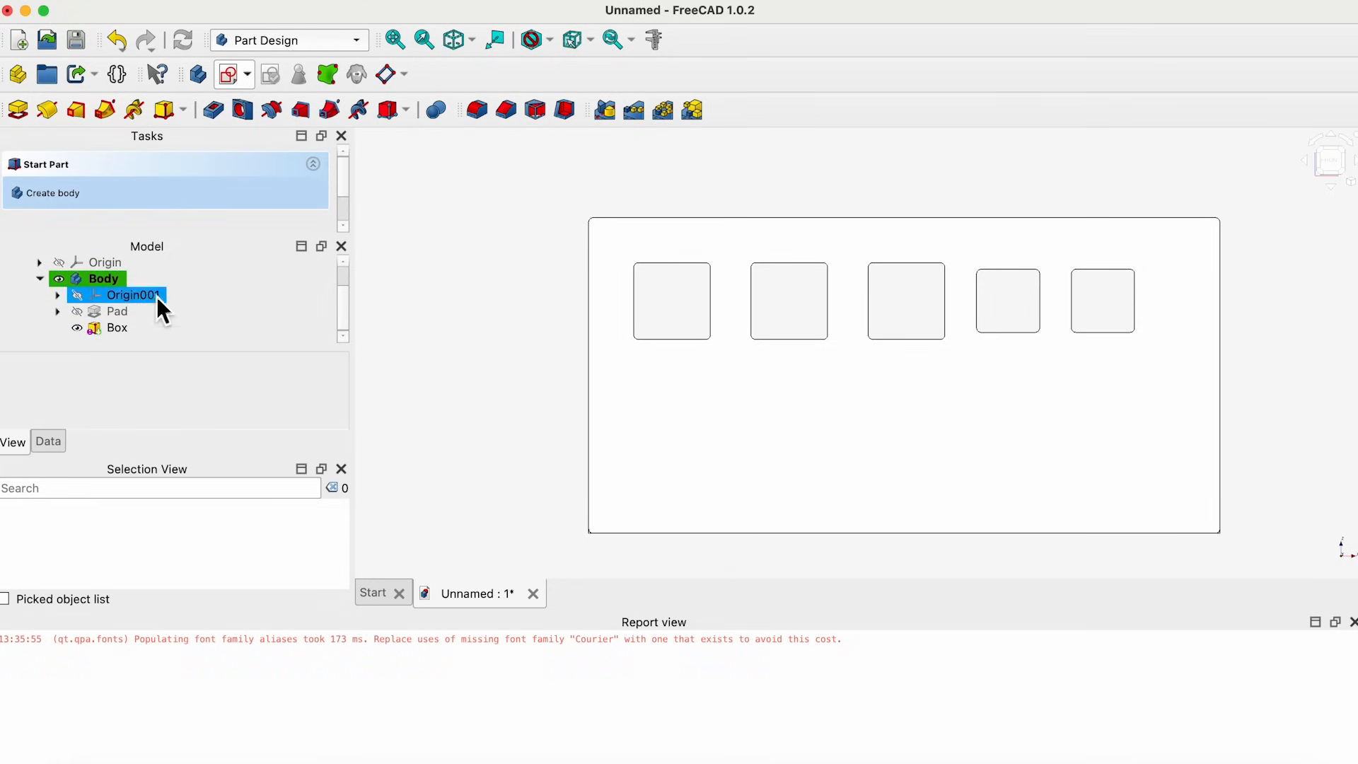
{"action": "left_click", "coordinate": [123, 329]}
{"action": "double_click", "coordinate": [123, 330]}
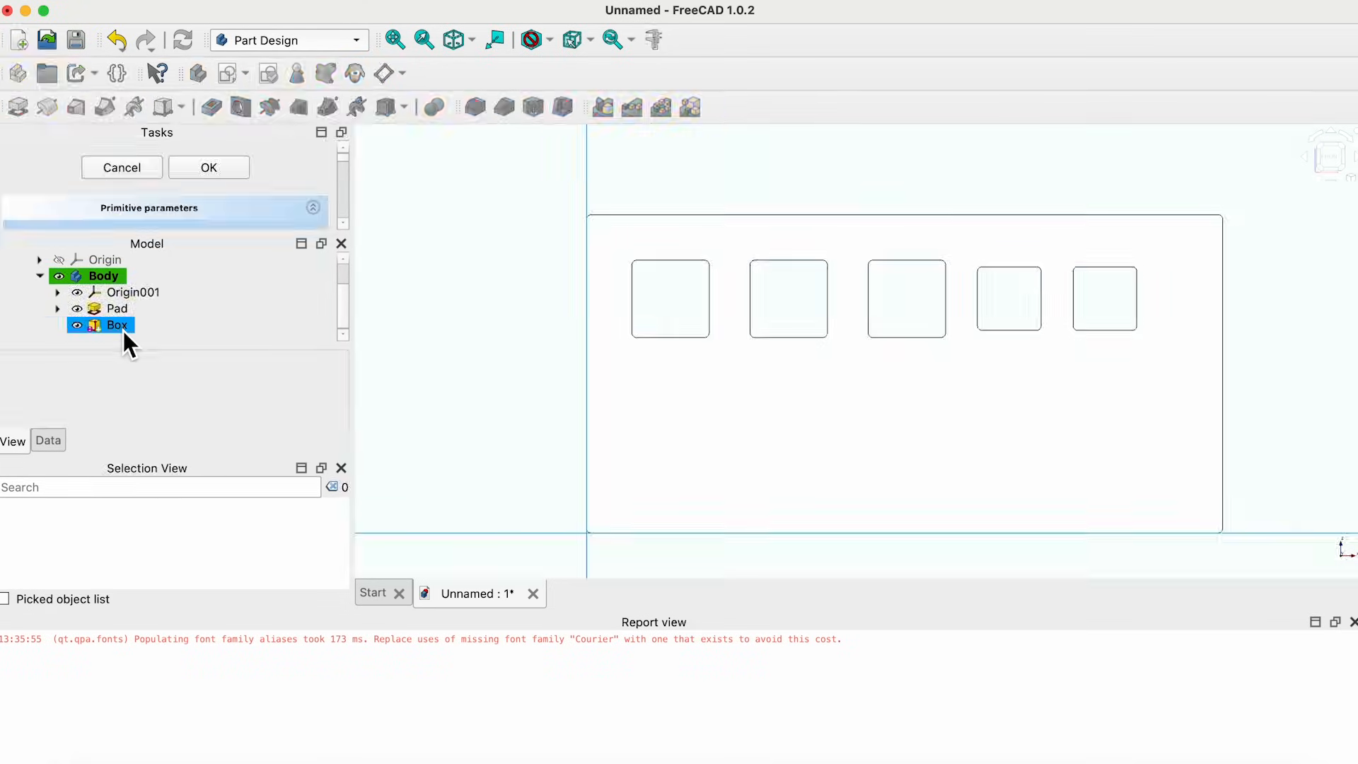
{"action": "scroll", "coordinate": [345, 163], "scroll_direction": "down", "scroll_amount": 3}
{"action": "scroll", "coordinate": [343, 167], "scroll_direction": "up", "scroll_amount": 1}
{"action": "scroll", "coordinate": [345, 162], "scroll_direction": "down", "scroll_amount": 1}
{"action": "left_click_drag", "start_coordinate": [164, 181], "coordinate": [140, 185]}
{"action": "type", "text": "70.00"}
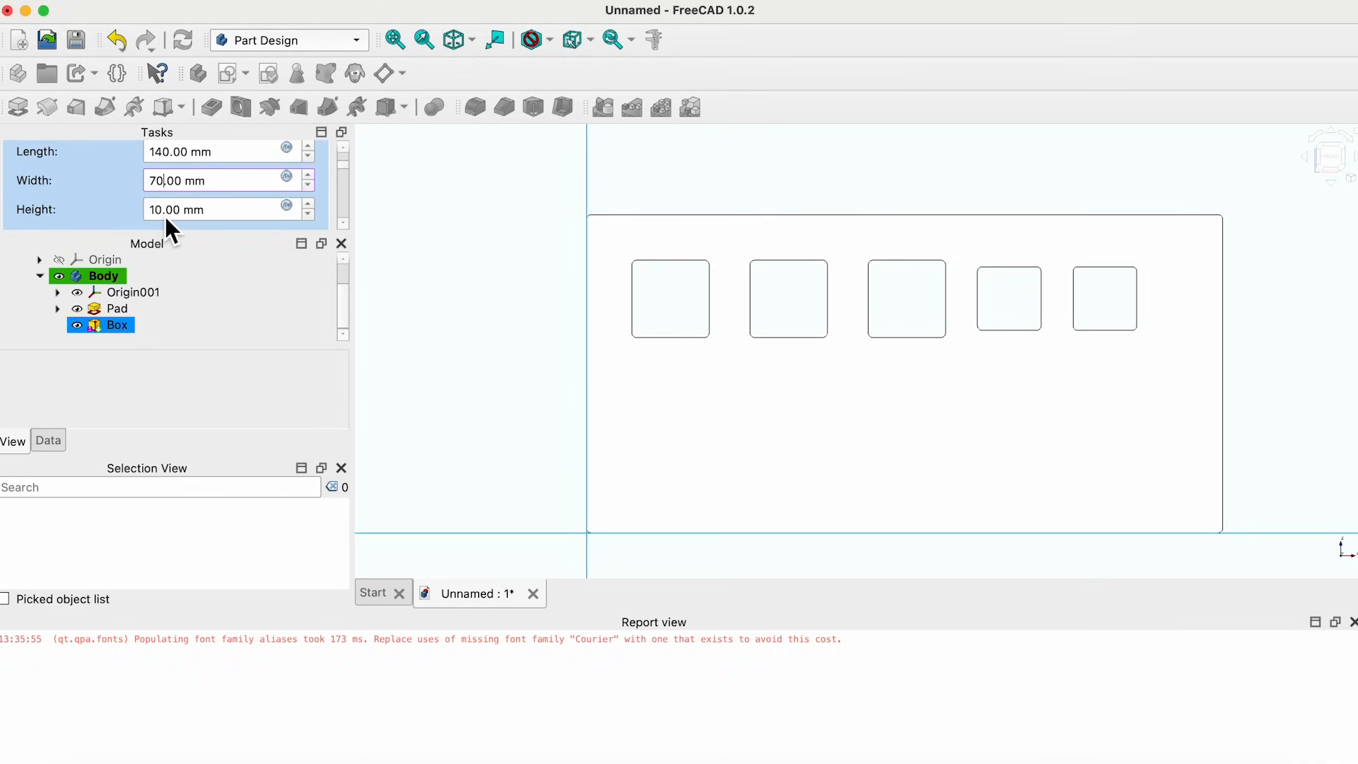
{"action": "left_click_drag", "start_coordinate": [164, 214], "coordinate": [139, 220]}
{"action": "type", "text": "3"}
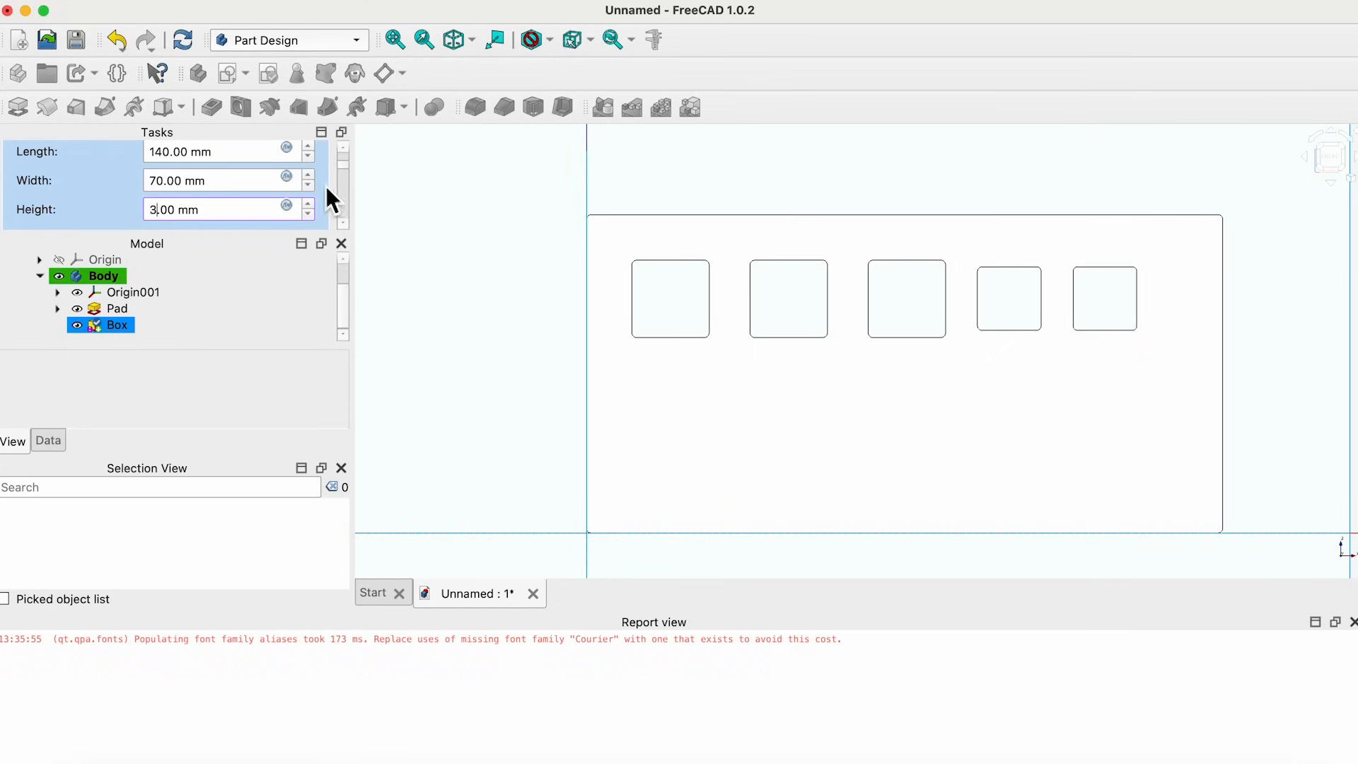
{"action": "scroll", "coordinate": [345, 164], "scroll_direction": "up", "scroll_amount": 3}
{"action": "left_click", "coordinate": [208, 167]}
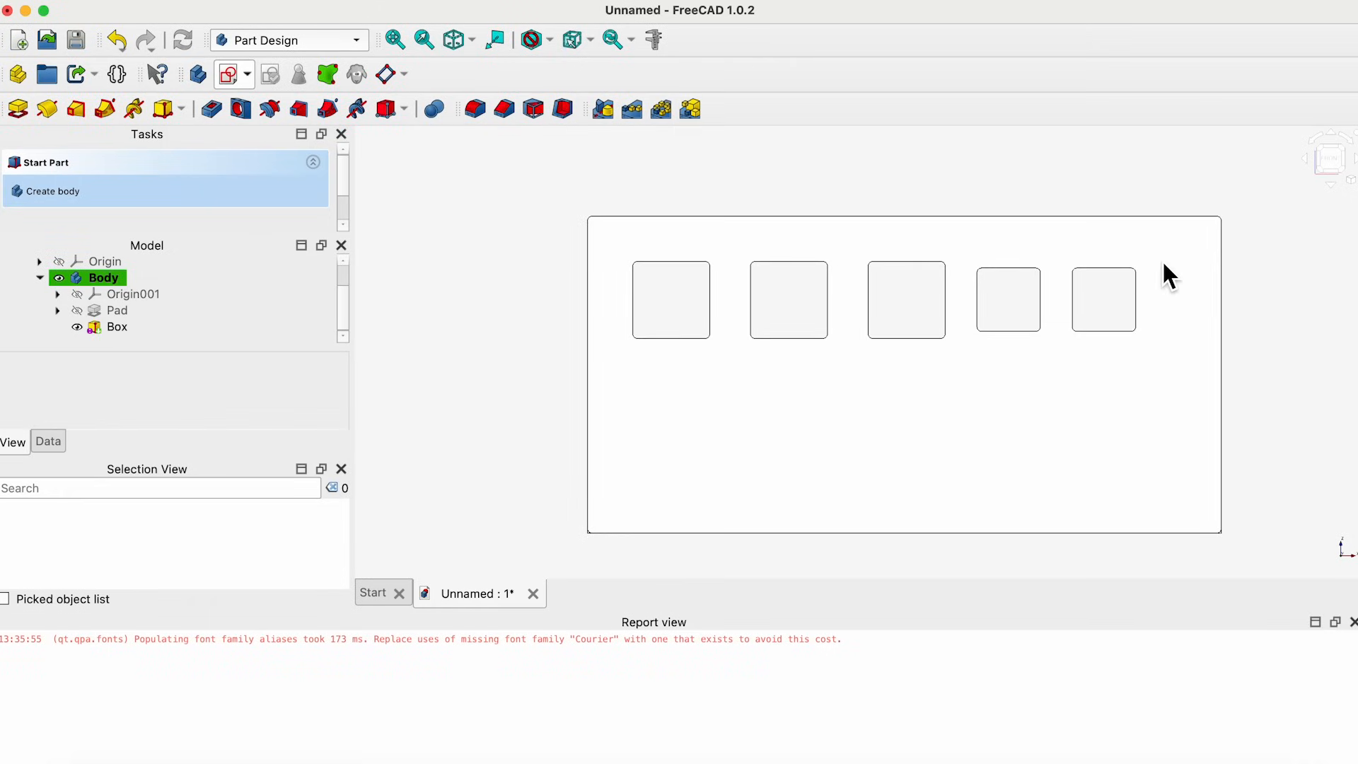
{"action": "left_click", "coordinate": [1306, 158]}
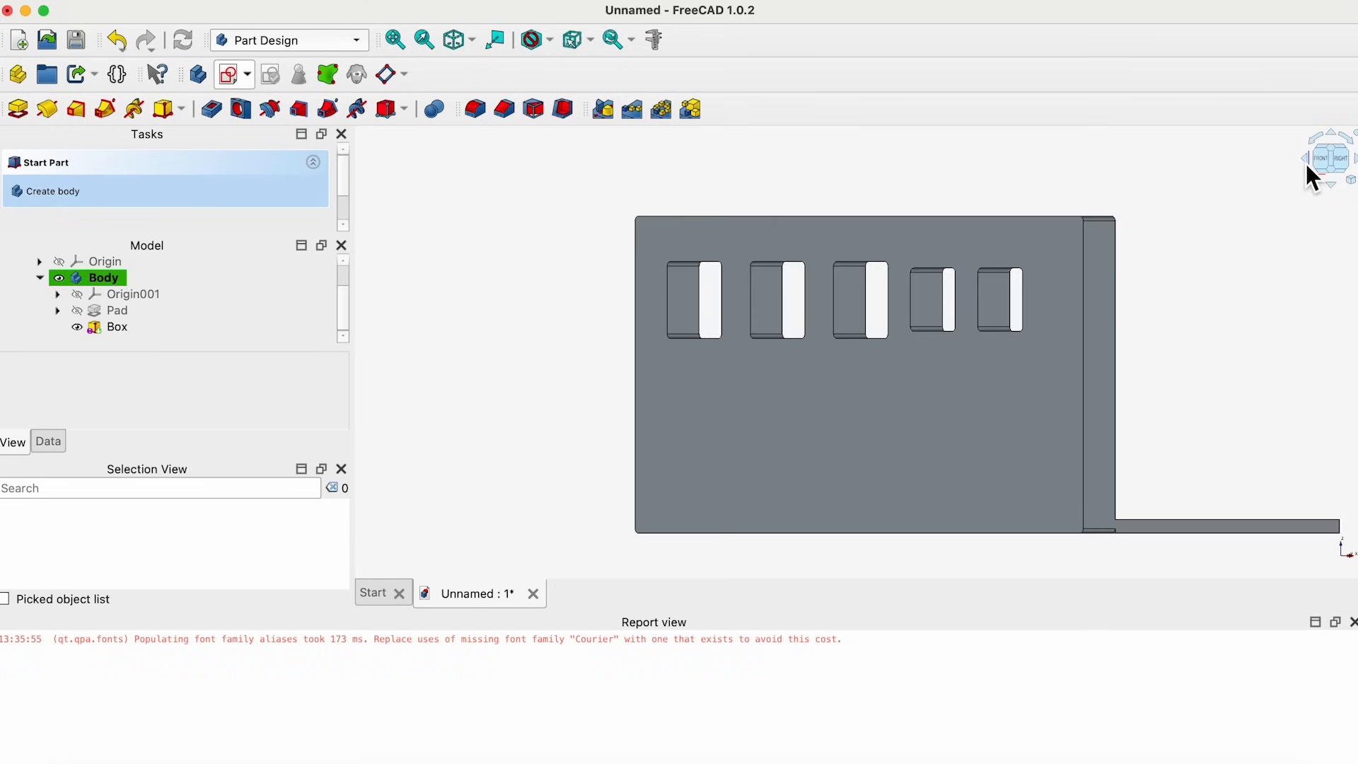
Edit the additive box again, setting its length to 140 mm, width to 3 mm and height to 70 mm.
{"action": "scroll", "coordinate": [1303, 439], "scroll_direction": "up", "scroll_amount": 2}
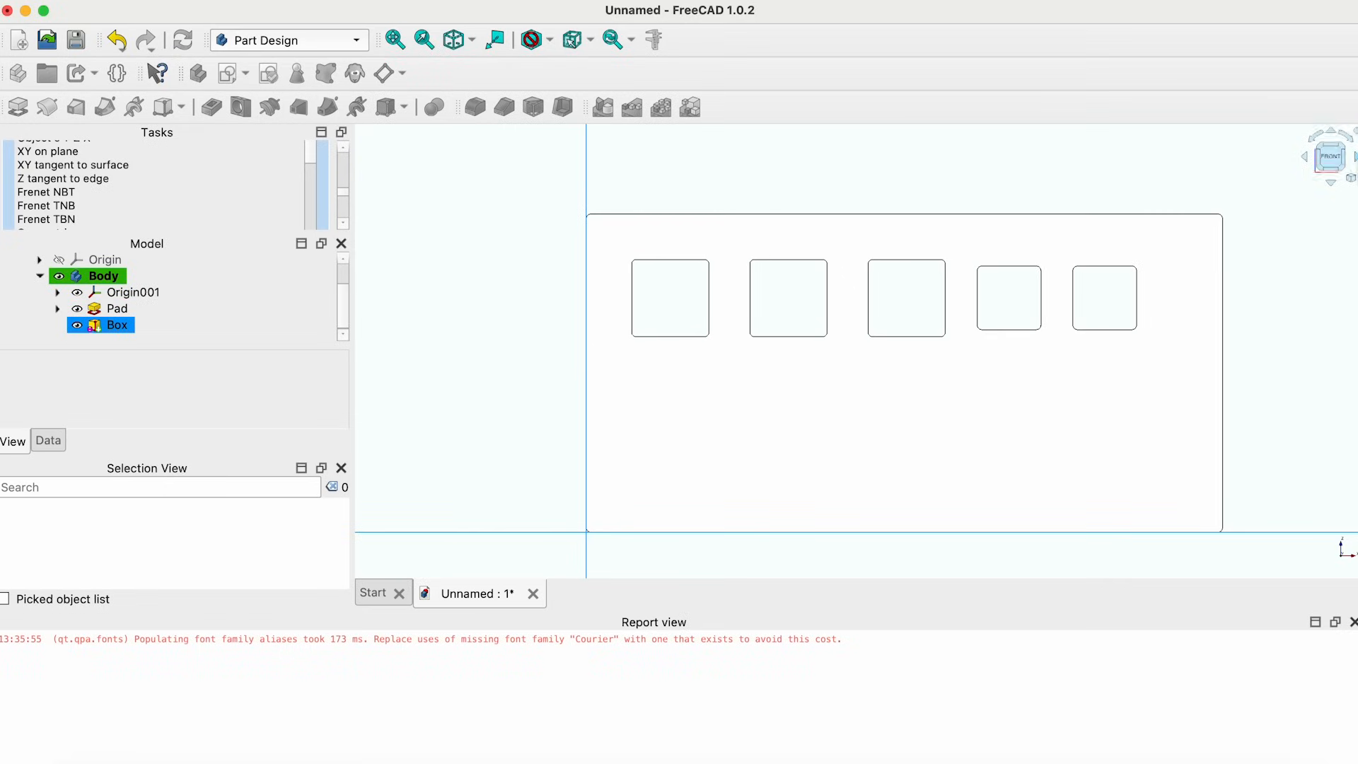
{"action": "left_click_drag", "start_coordinate": [350, 195], "coordinate": [352, 153]}
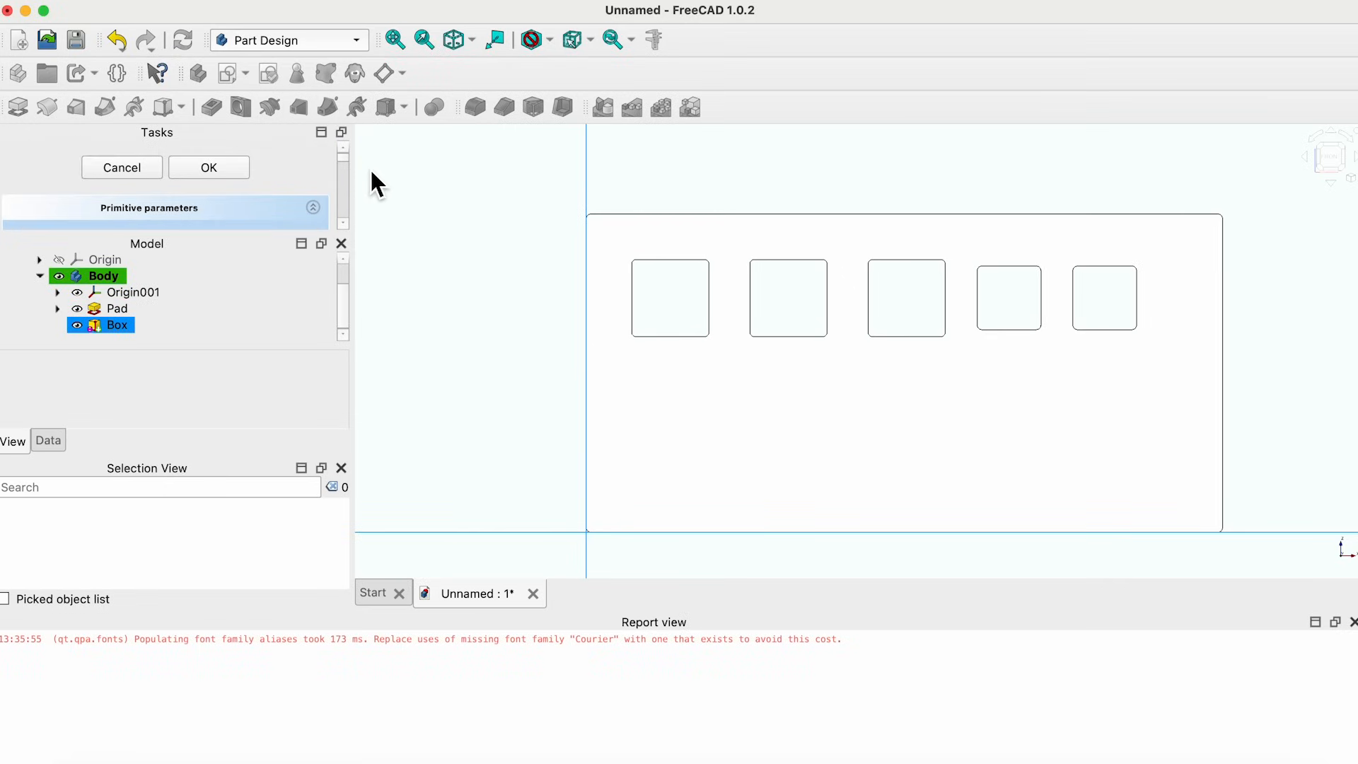
{"action": "scroll", "coordinate": [344, 229], "scroll_direction": "down", "scroll_amount": 5}
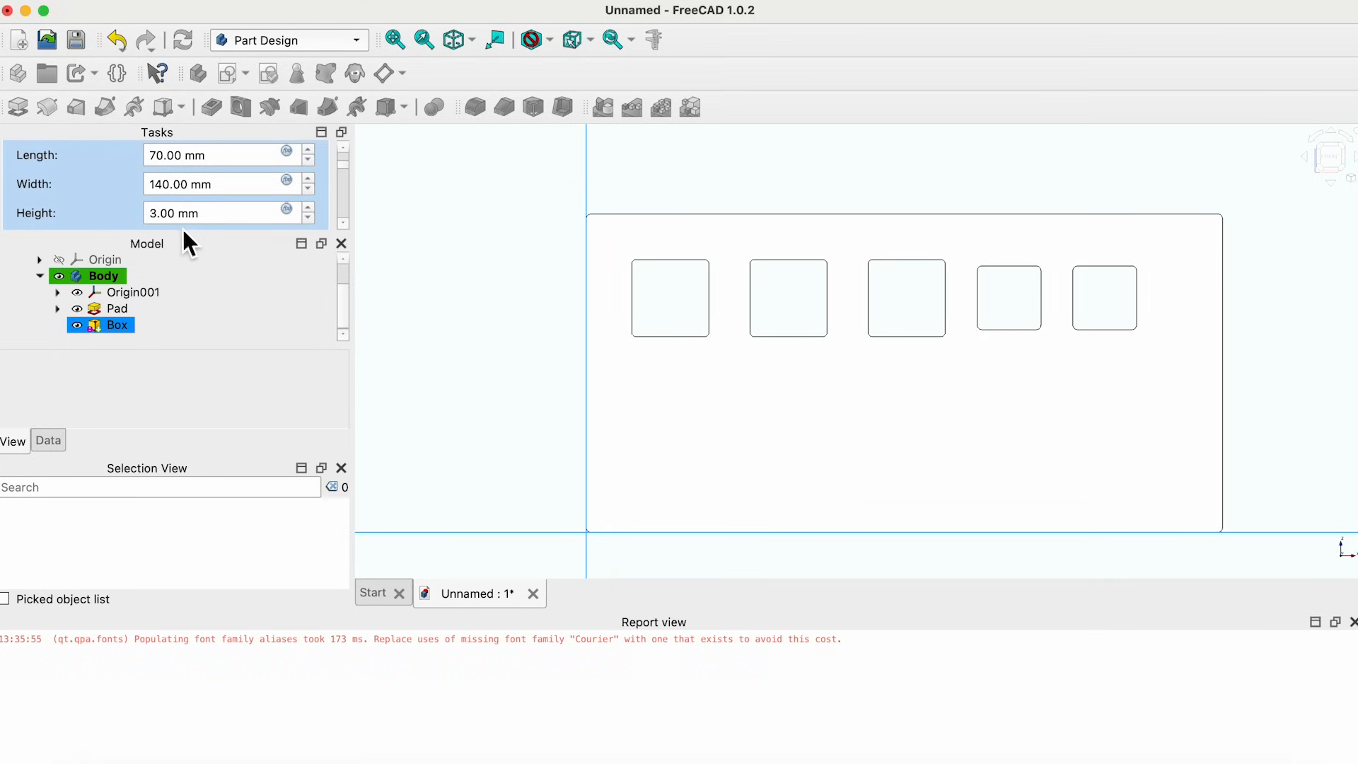
{"action": "left_click", "coordinate": [162, 213]}
{"action": "type", "text": "70"}
{"action": "left_click", "coordinate": [171, 185]}
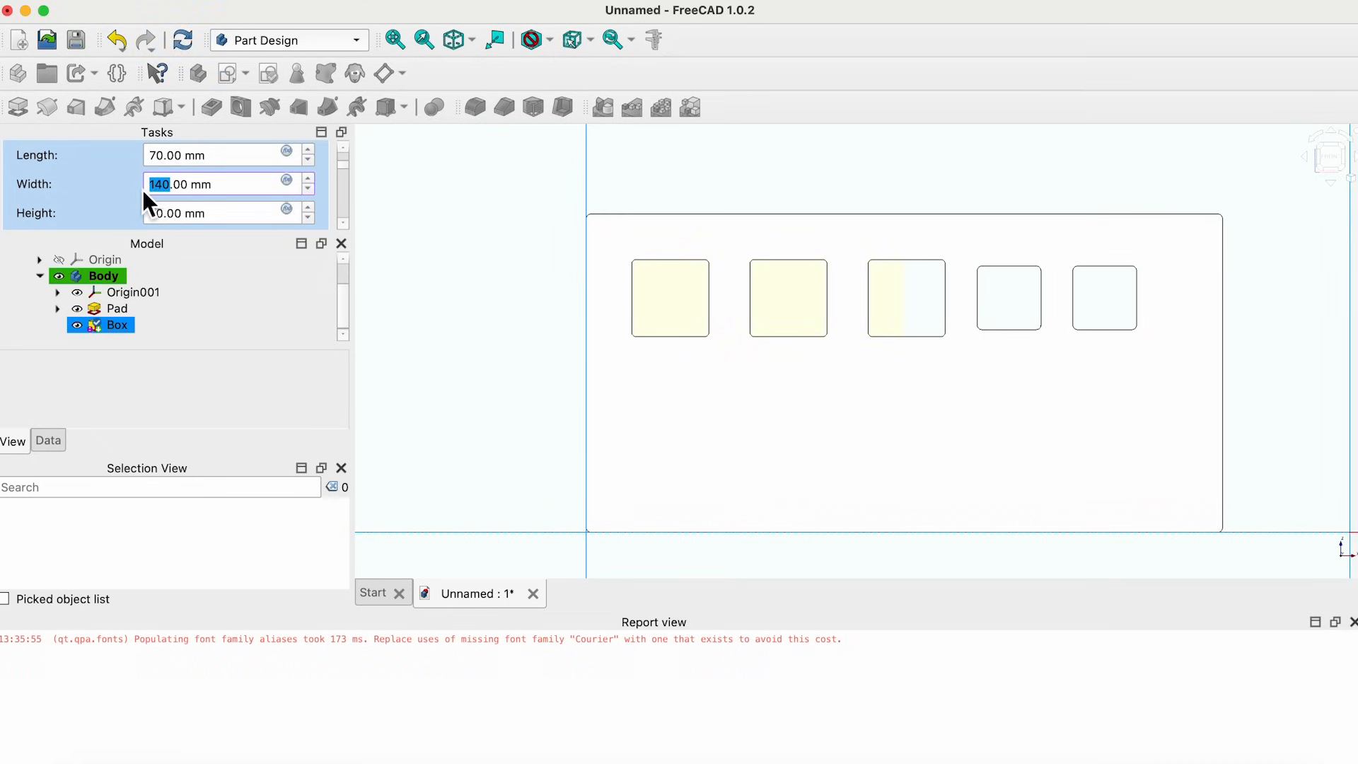
{"action": "type", "text": "3"}
{"action": "left_click", "coordinate": [168, 155]}
{"action": "type", "text": "140"}
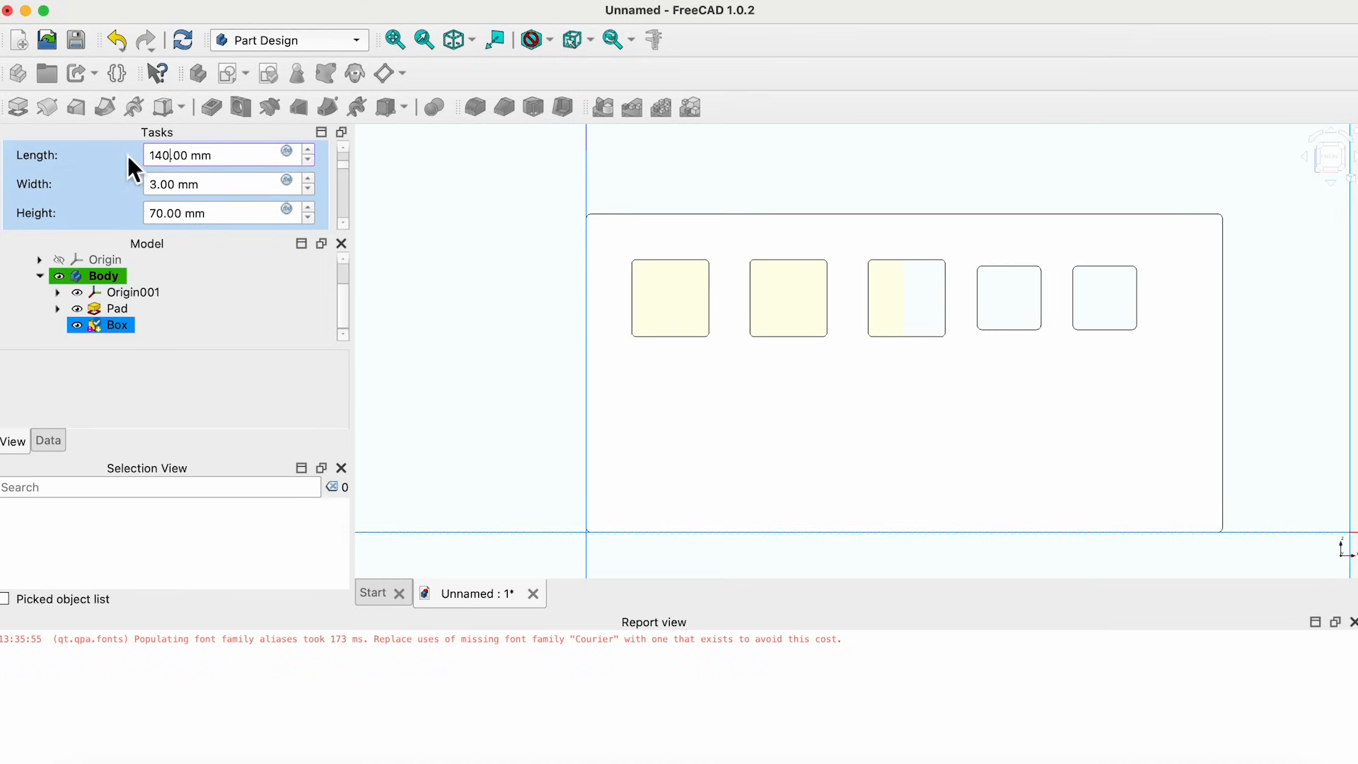
{"action": "key", "text": "Return"}
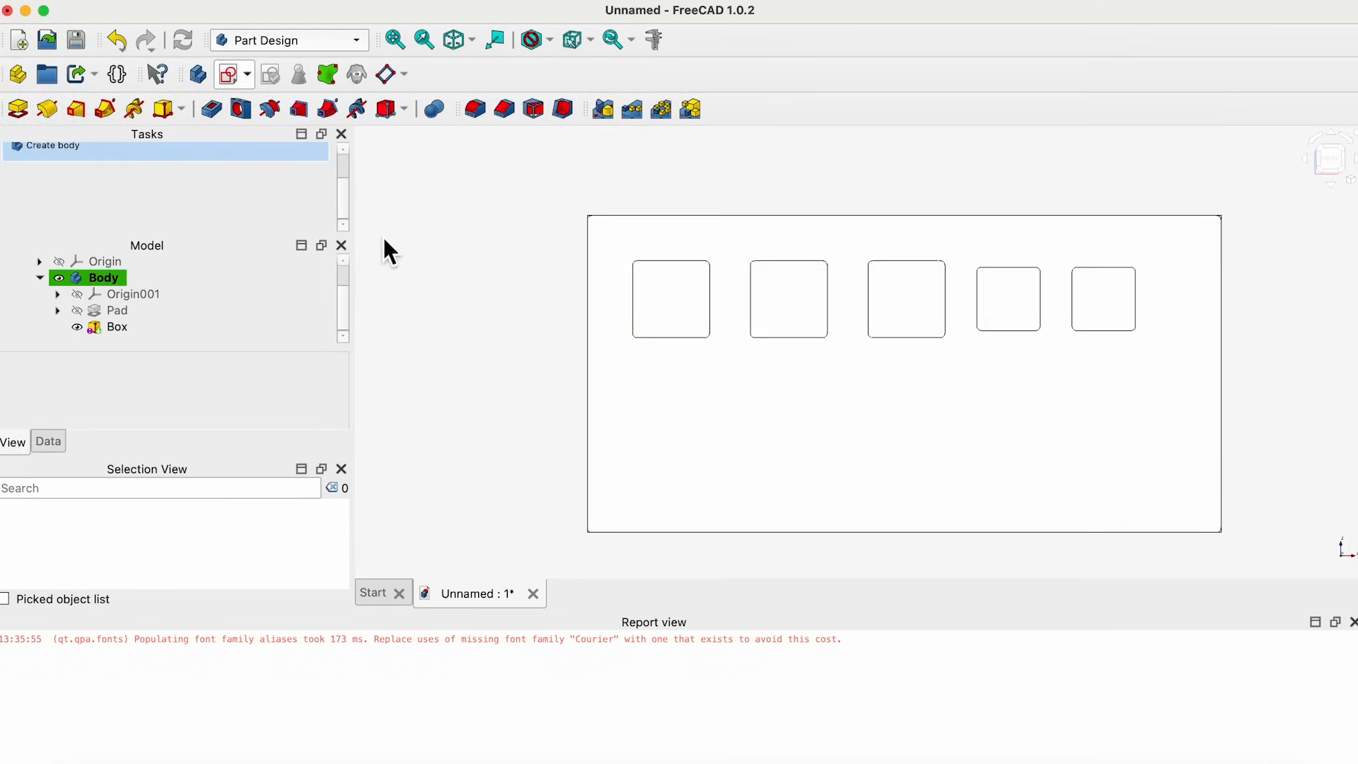
Examine the tray from the front, side and rear to check how the box closes the back of the pockets.
{"action": "left_click", "coordinate": [1309, 160]}
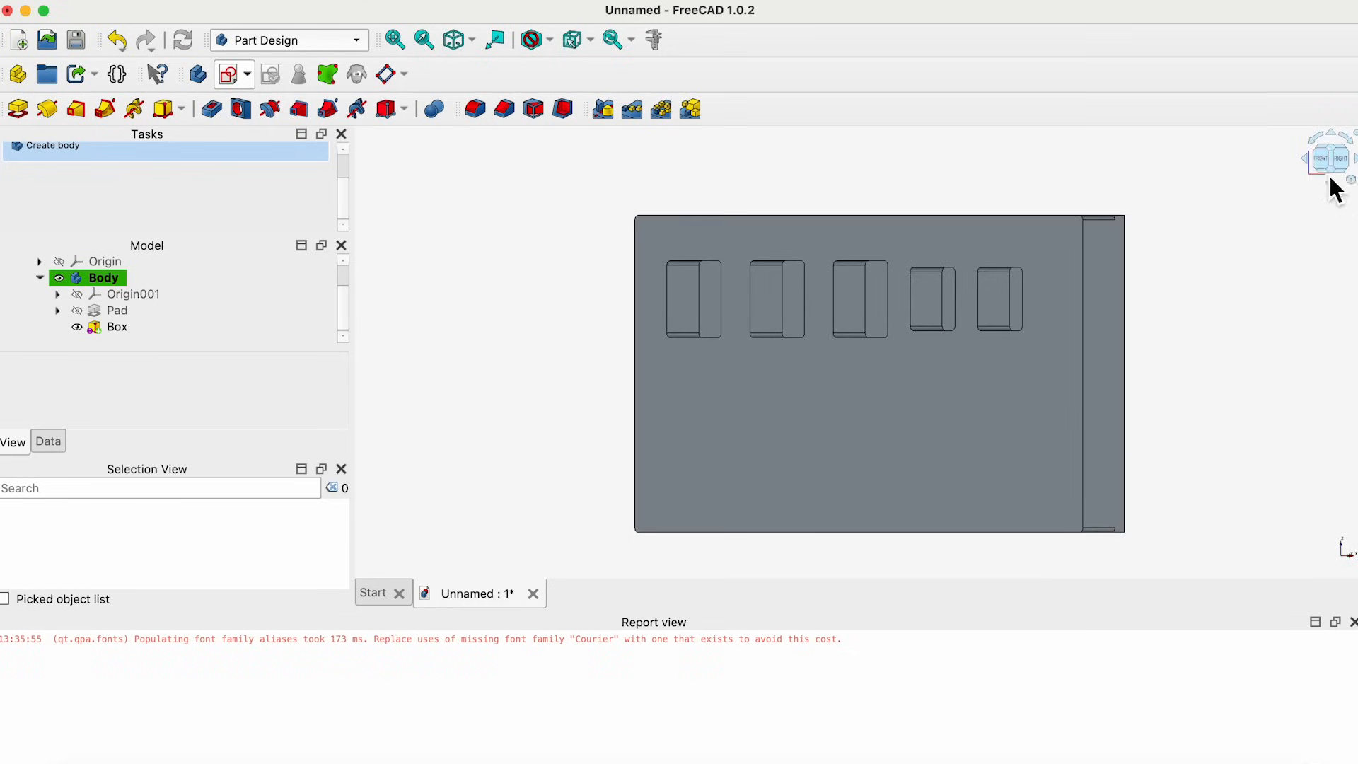
{"action": "left_click", "coordinate": [1309, 160]}
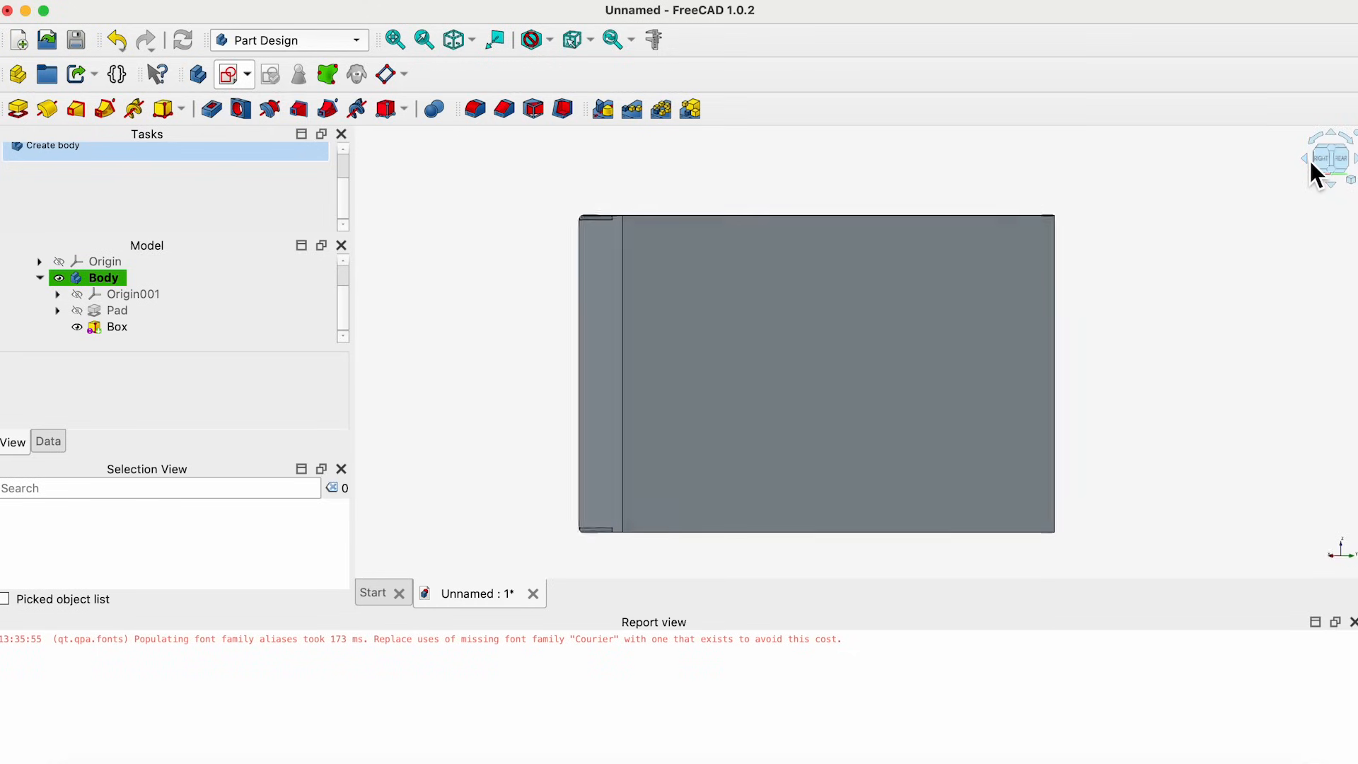
{"action": "left_click", "coordinate": [1308, 158]}
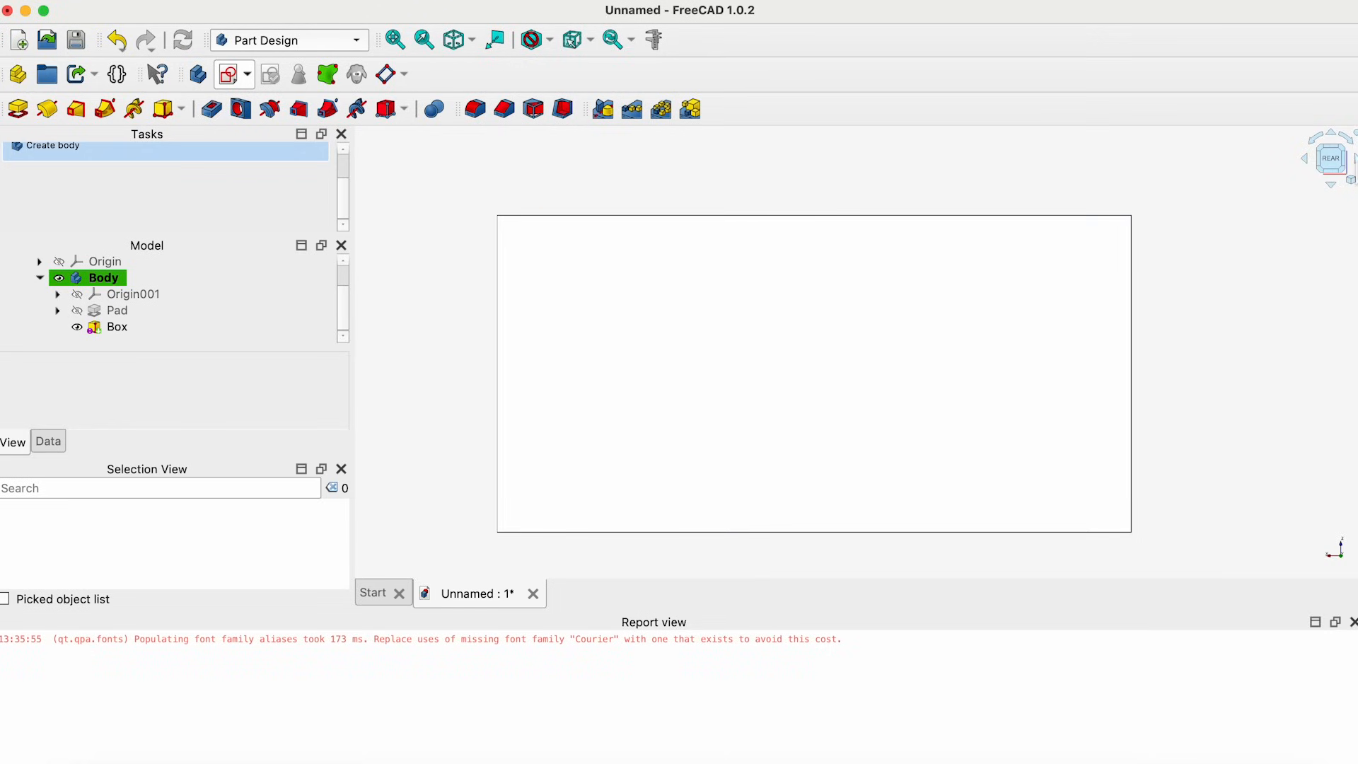
{"action": "left_click", "coordinate": [1355, 158]}
{"action": "left_click", "coordinate": [1356, 158]}
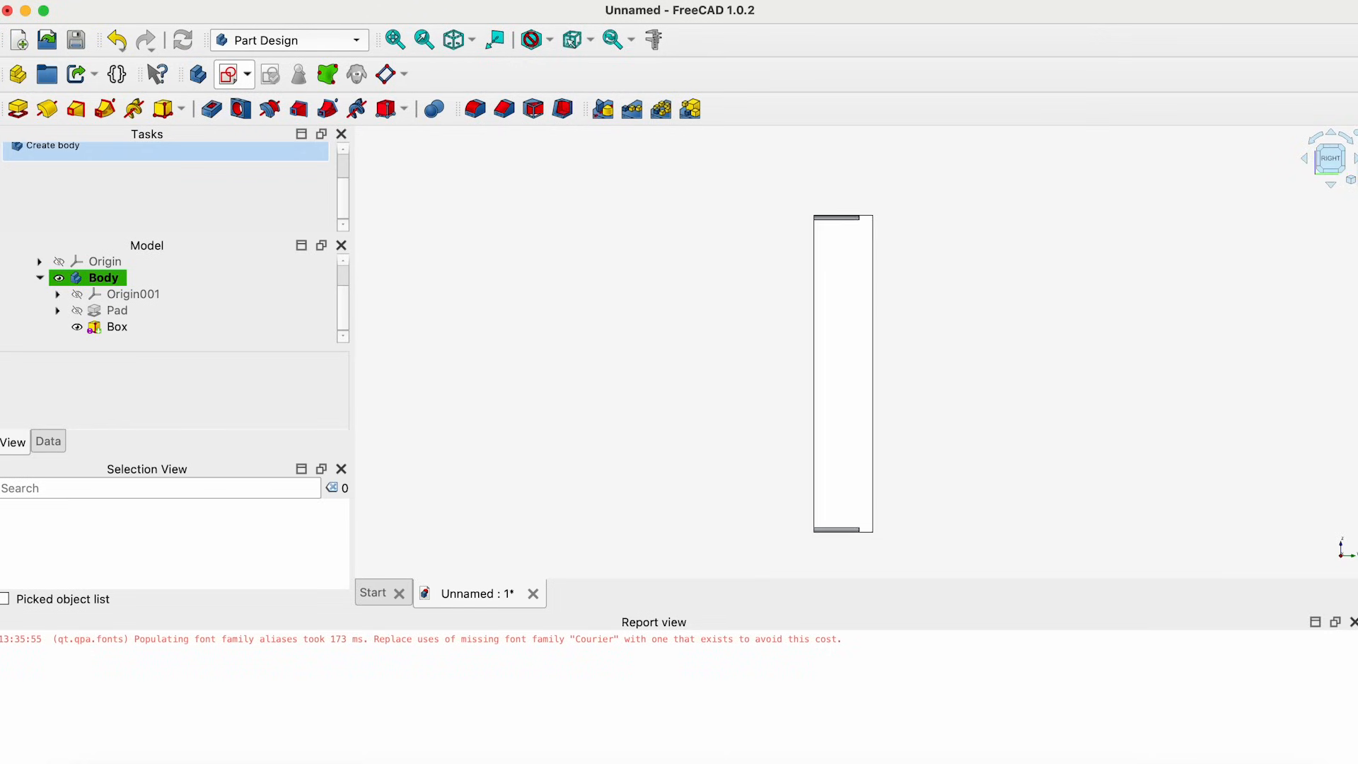
{"action": "left_click", "coordinate": [1355, 158]}
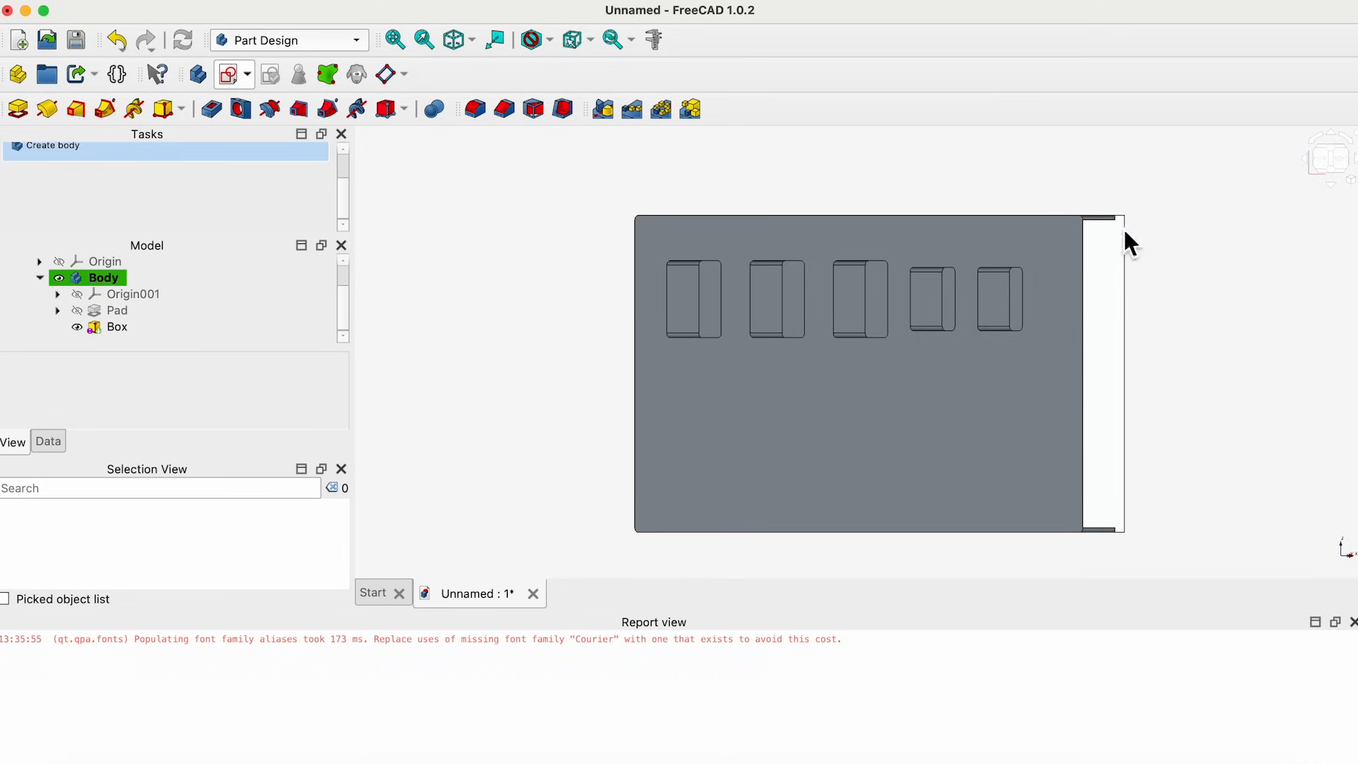
{"action": "left_click", "coordinate": [1309, 160]}
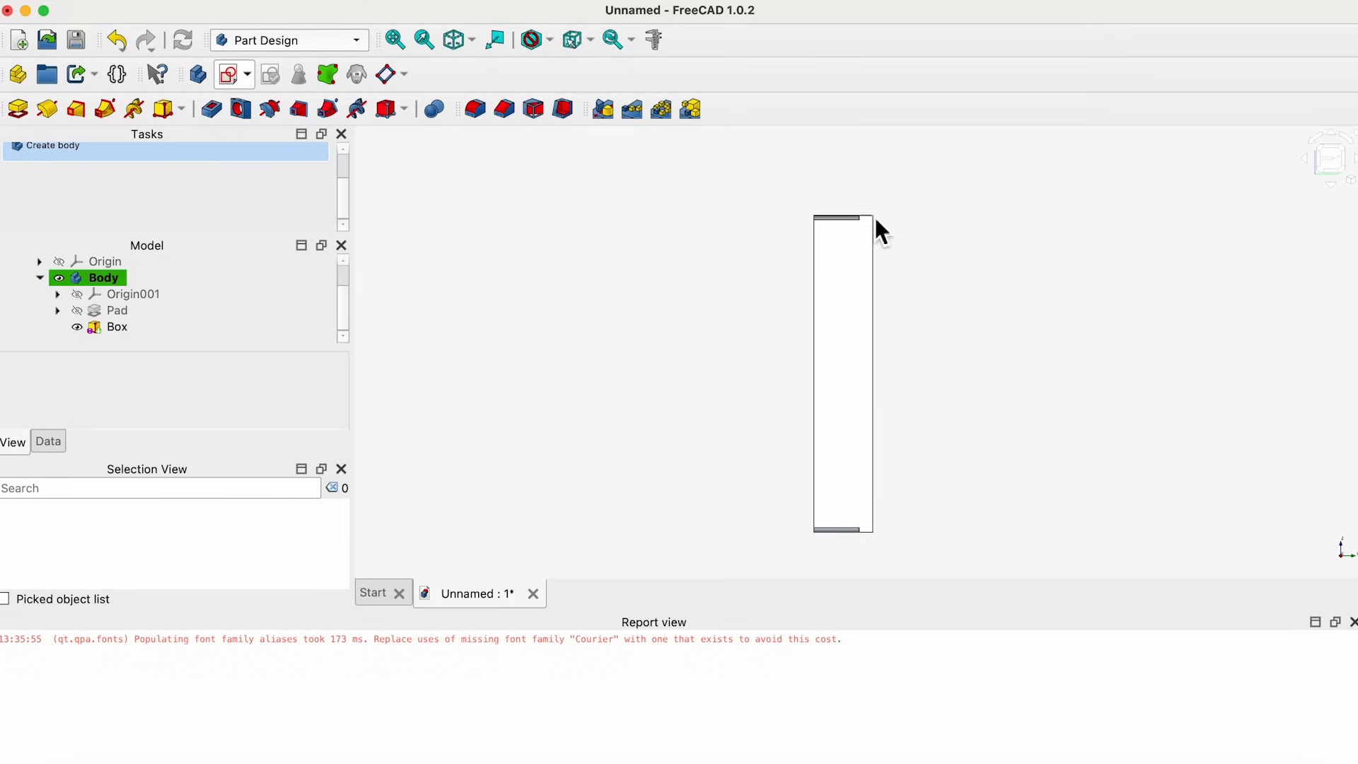
{"action": "left_click", "coordinate": [1309, 161]}
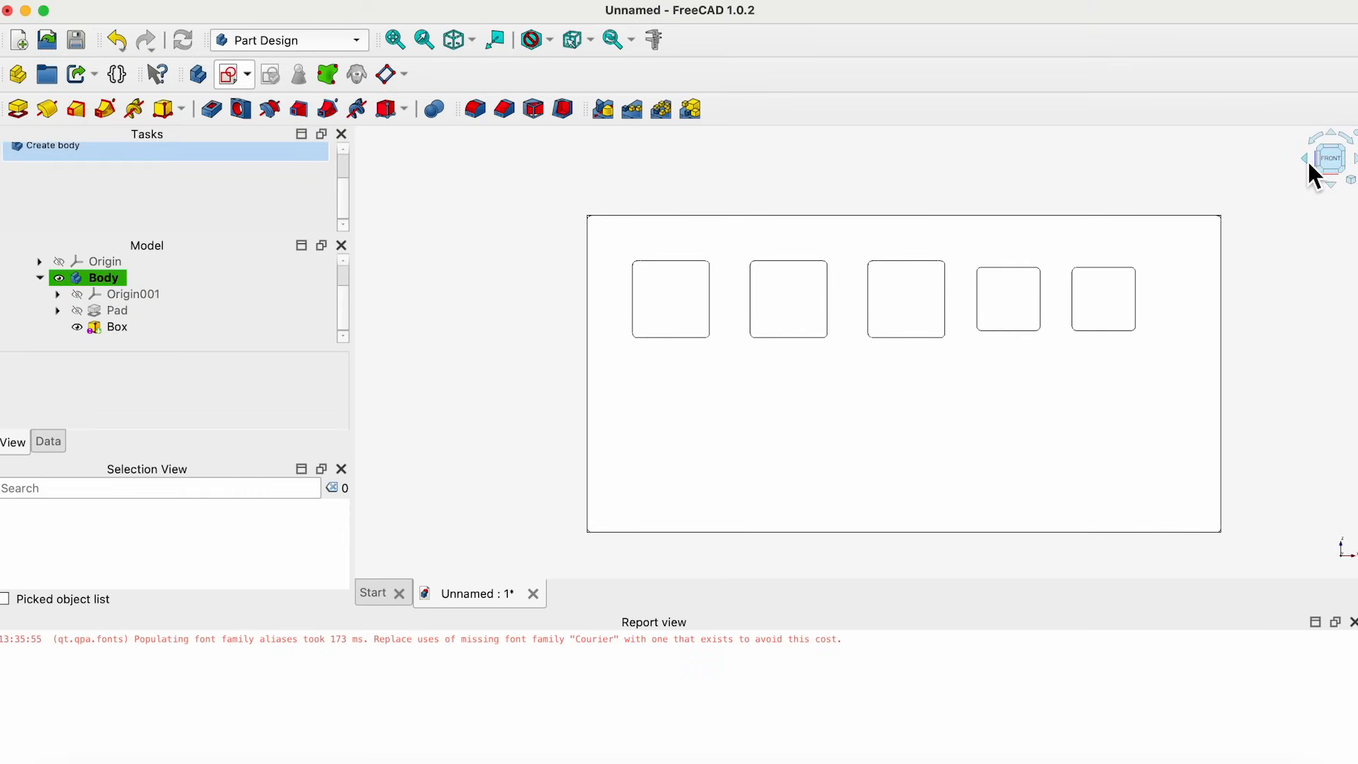
Fillet the edges of the tray's pocketed front face with a 3 mm radius.
{"action": "left_click", "coordinate": [1308, 159]}
{"action": "left_click", "coordinate": [983, 237]}
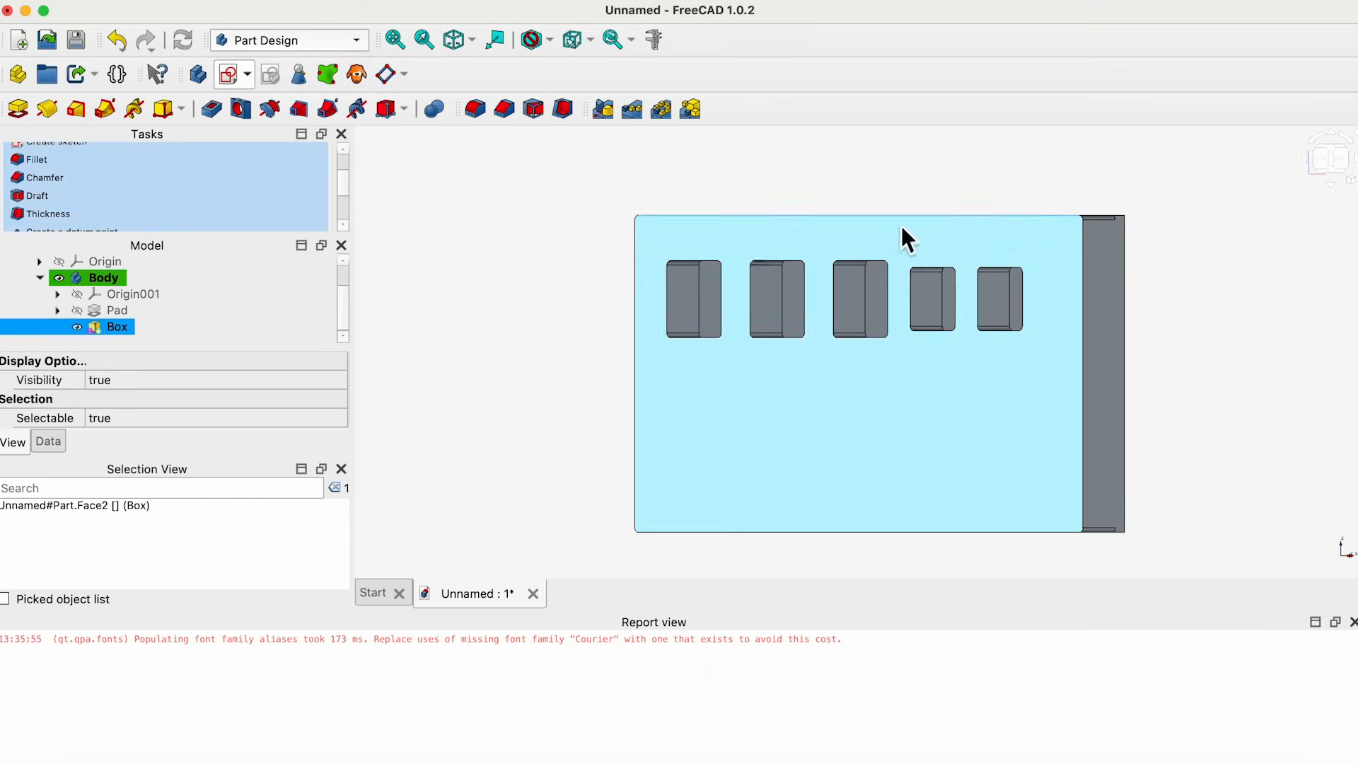
{"action": "left_click", "coordinate": [482, 110]}
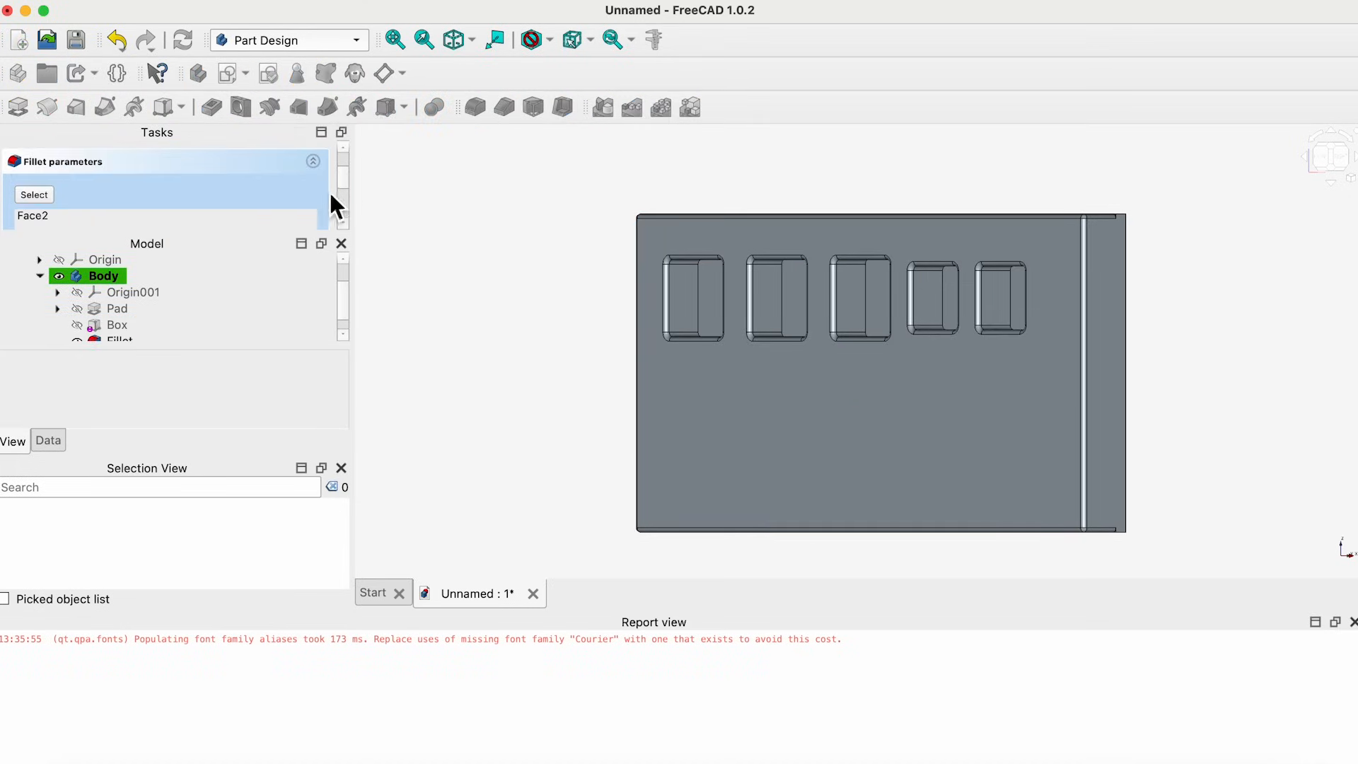
{"action": "left_click_drag", "start_coordinate": [345, 187], "coordinate": [347, 216]}
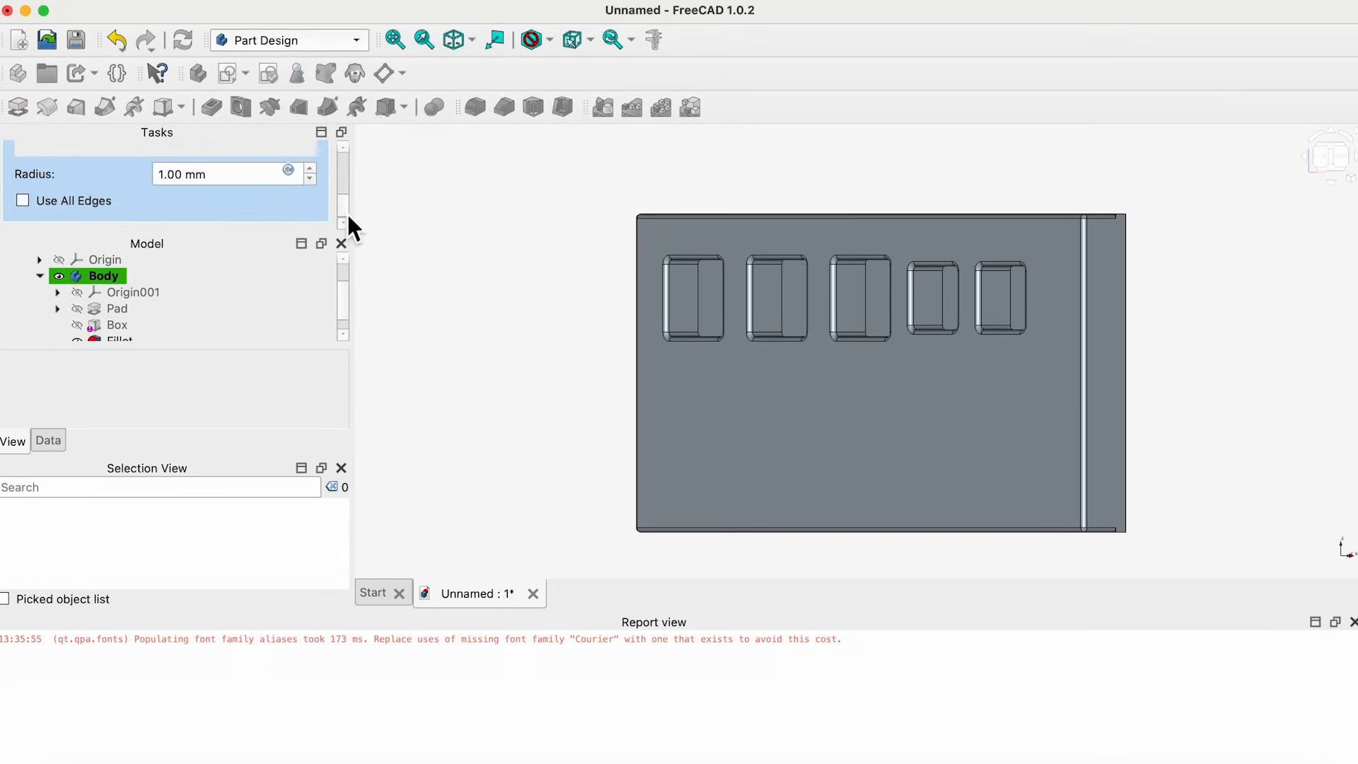
{"action": "left_click_drag", "start_coordinate": [167, 177], "coordinate": [159, 176]}
{"action": "type", "text": "3"}
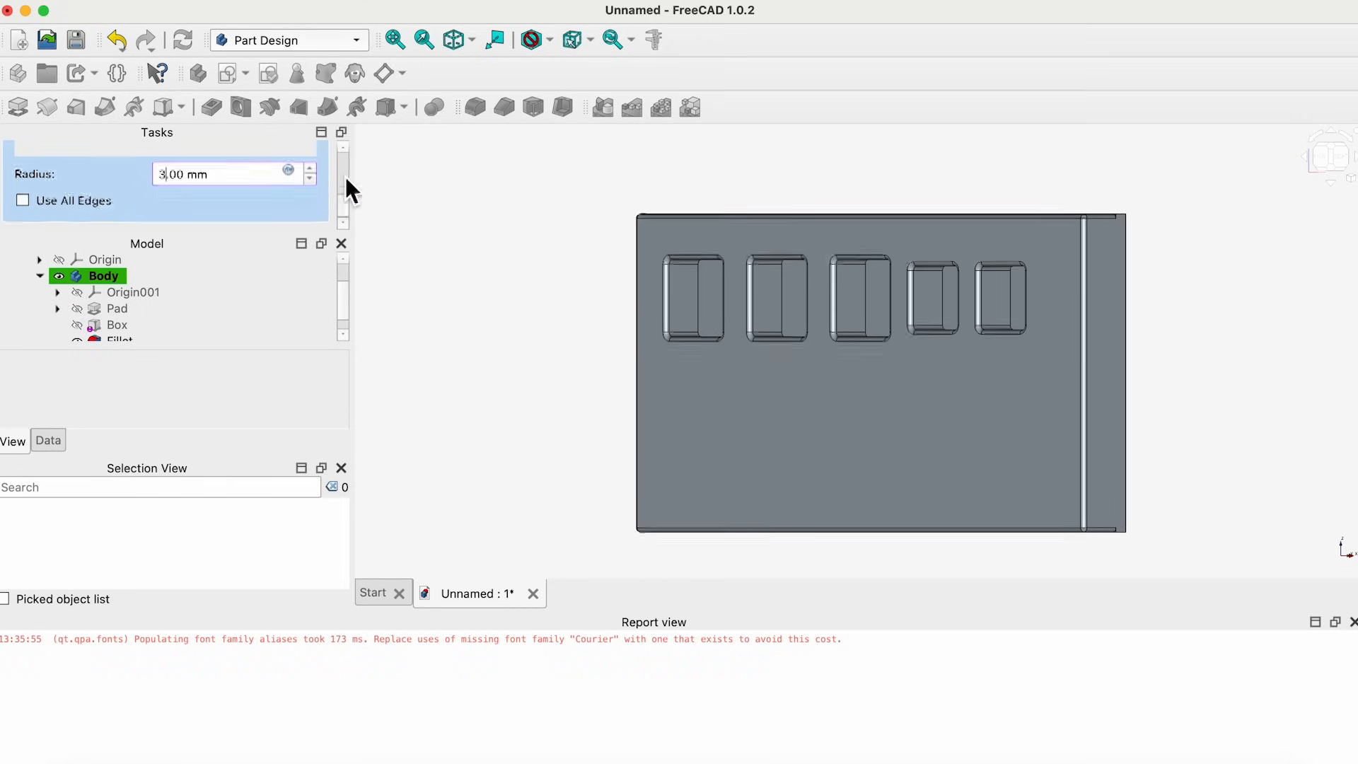
{"action": "left_click_drag", "start_coordinate": [342, 185], "coordinate": [334, 167]}
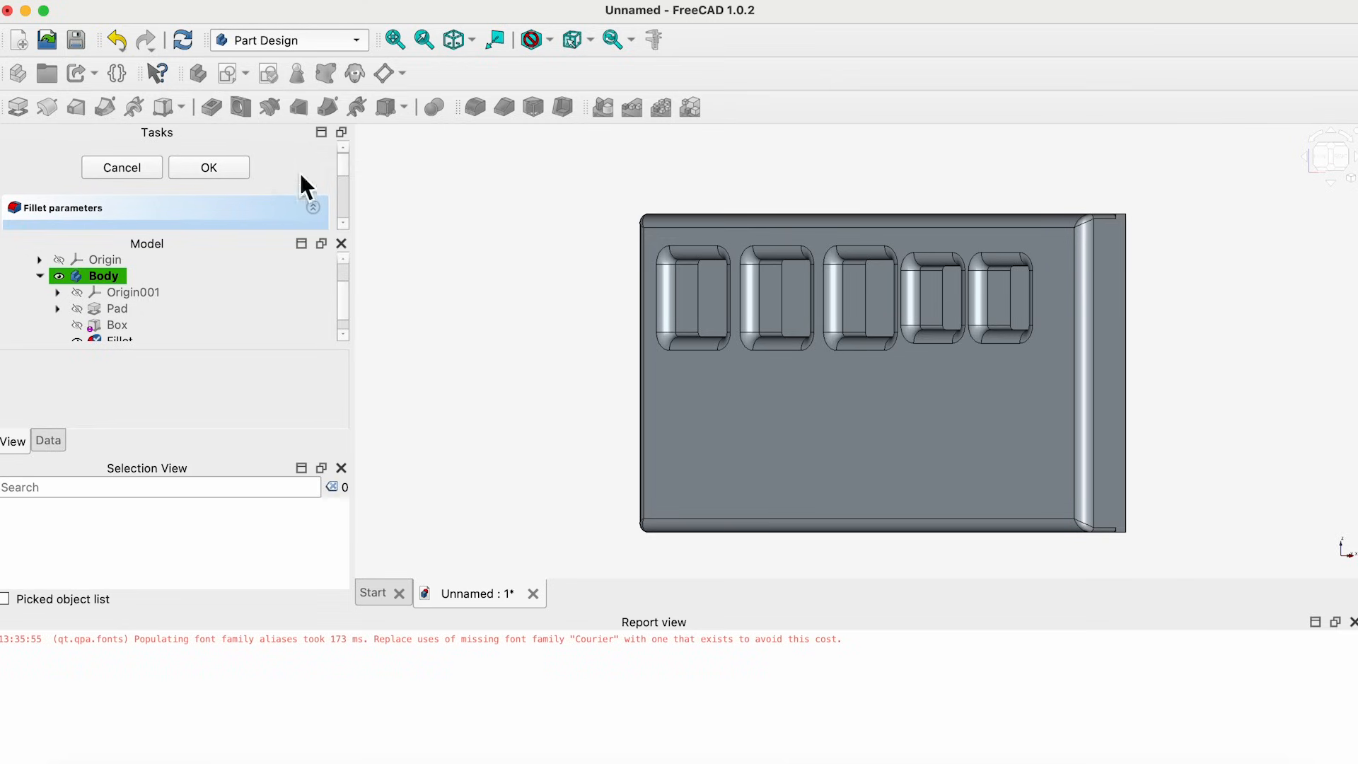
Reduce the front-face fillet radius to 1 mm and apply the fillet.
{"action": "left_click_drag", "start_coordinate": [345, 166], "coordinate": [346, 201]}
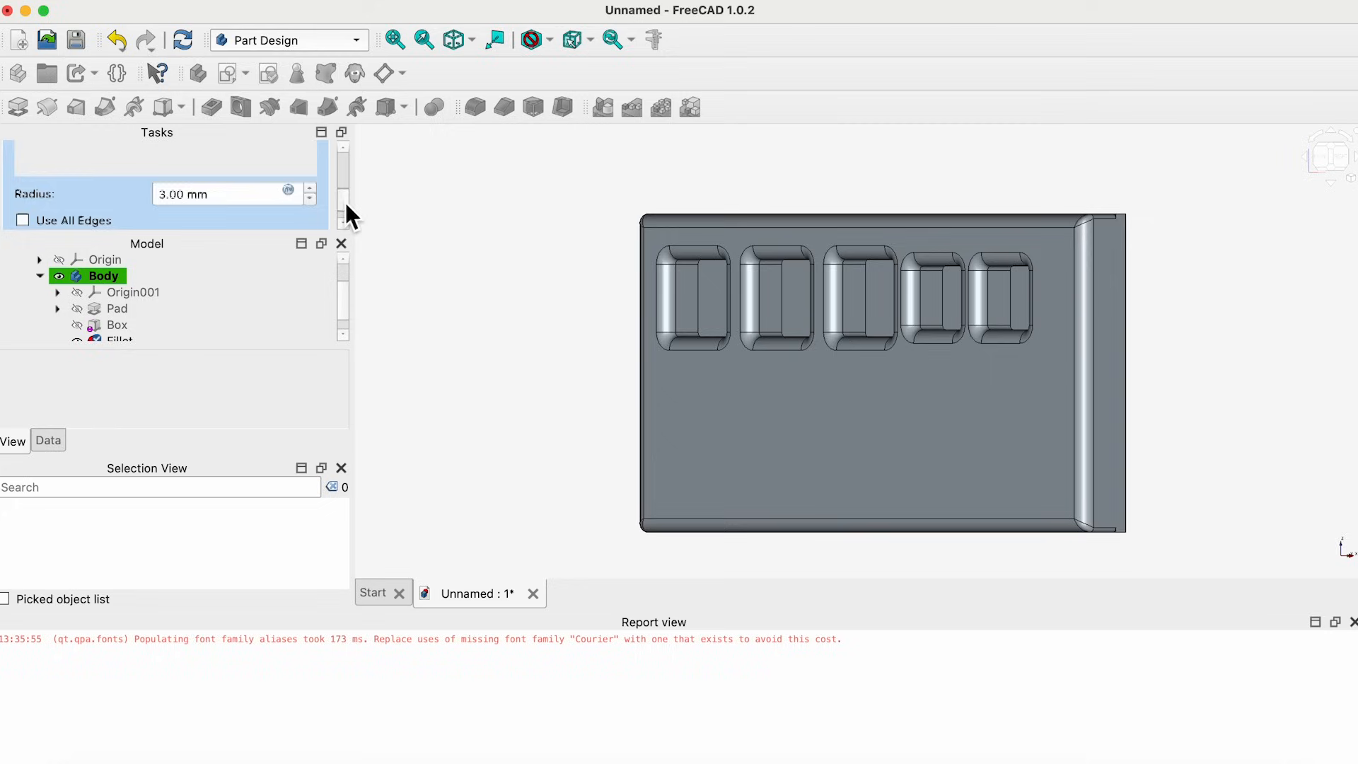
{"action": "left_click", "coordinate": [167, 197]}
{"action": "key", "text": "BackSpace"}
{"action": "type", "text": "1"}
{"action": "left_click_drag", "start_coordinate": [347, 198], "coordinate": [347, 164]}
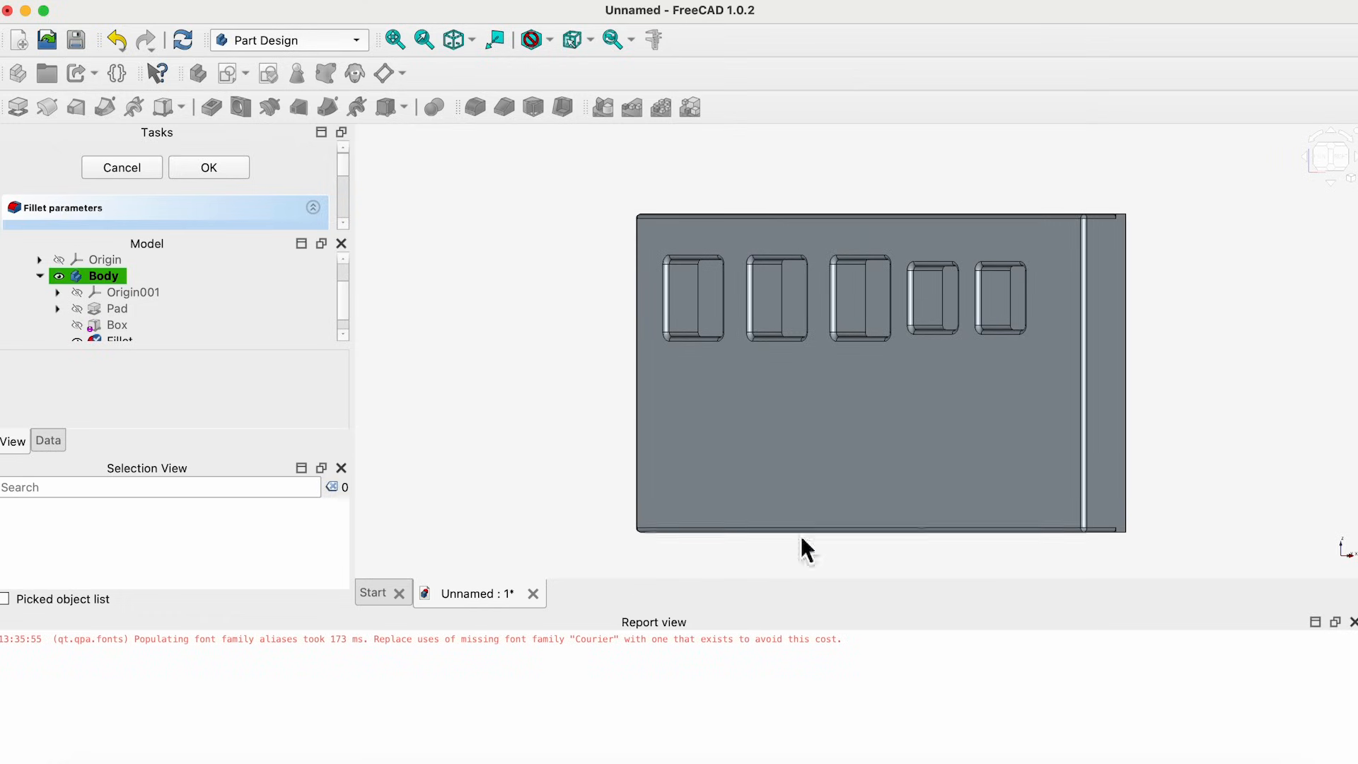
{"action": "left_click", "coordinate": [230, 168]}
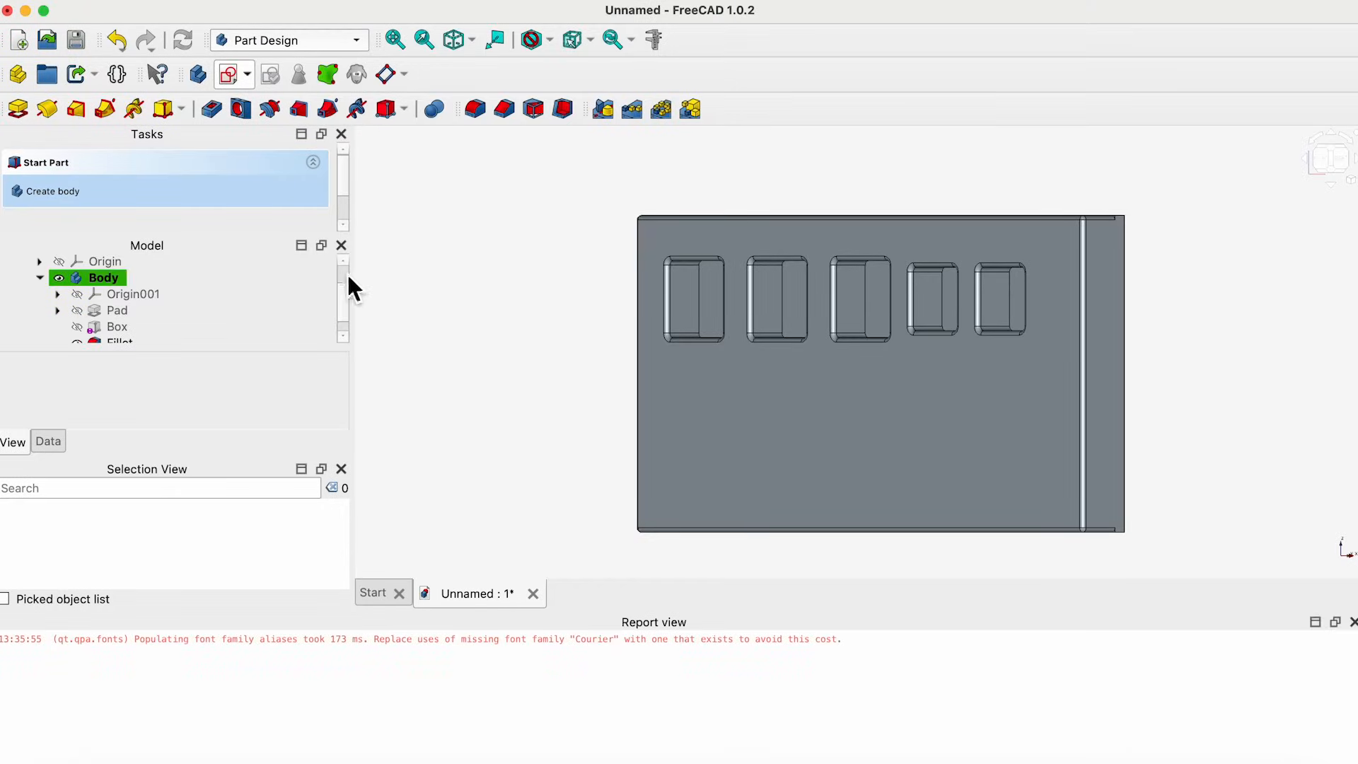
Try to export the tray without selecting any object.
{"action": "scroll", "coordinate": [346, 291], "scroll_direction": "up", "scroll_amount": 2}
{"action": "scroll", "coordinate": [345, 298], "scroll_direction": "down", "scroll_amount": 2}
{"action": "scroll", "coordinate": [345, 304], "scroll_direction": "up", "scroll_amount": 2}
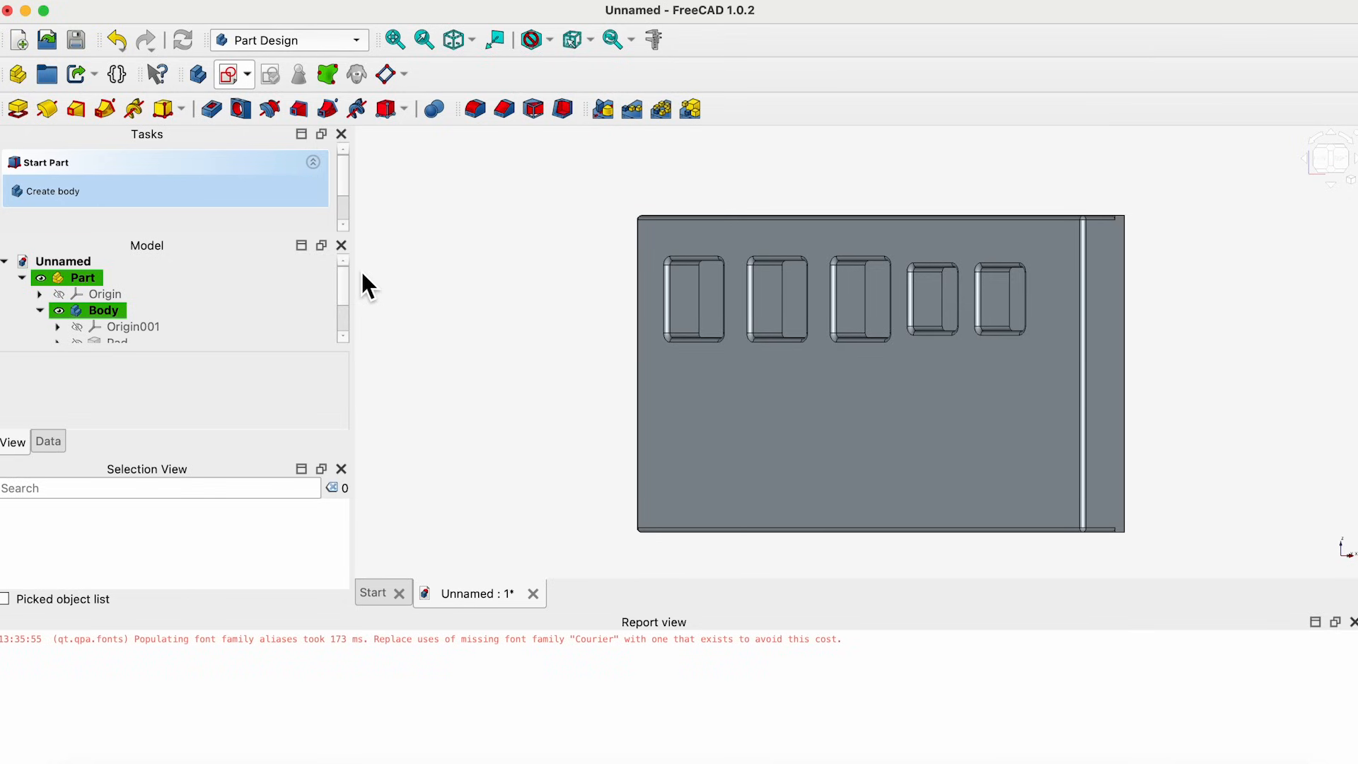
{"action": "left_click", "coordinate": [133, 8]}
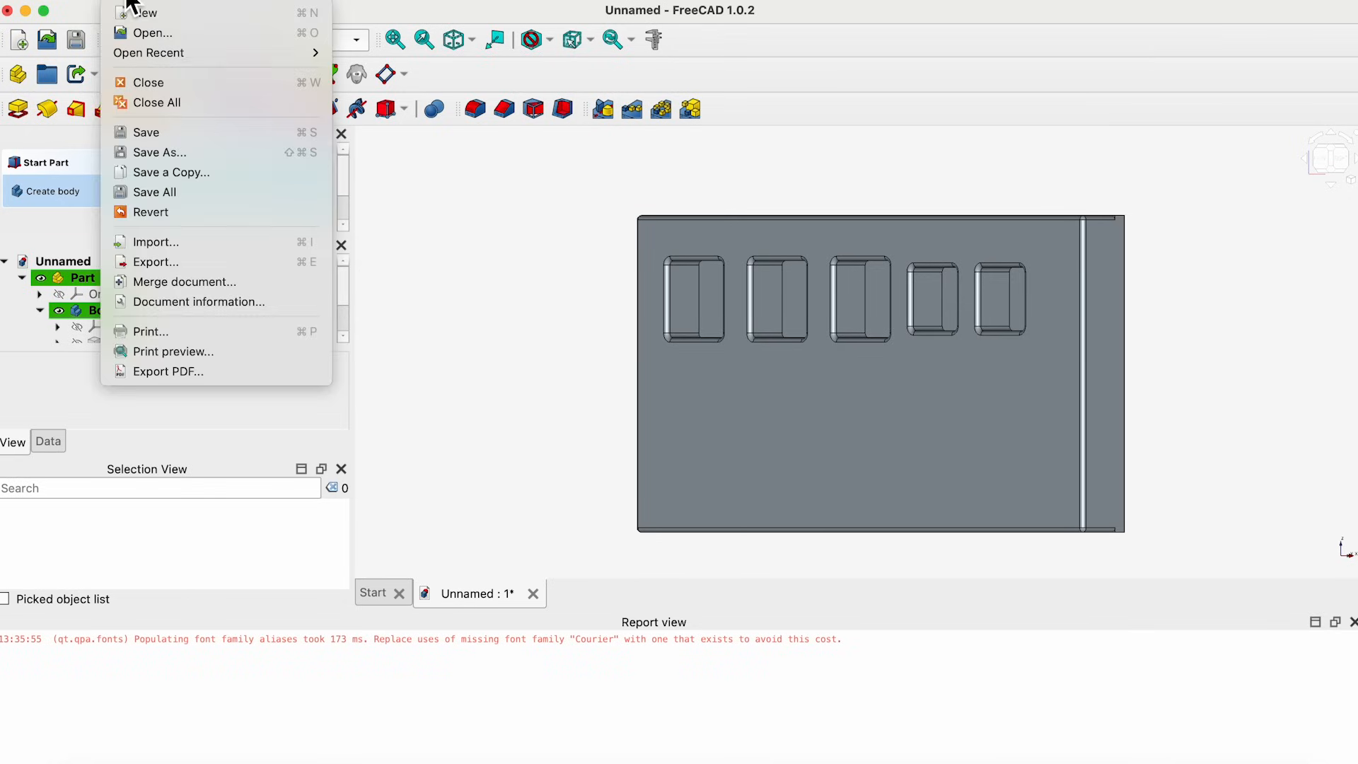
{"action": "left_click", "coordinate": [174, 263]}
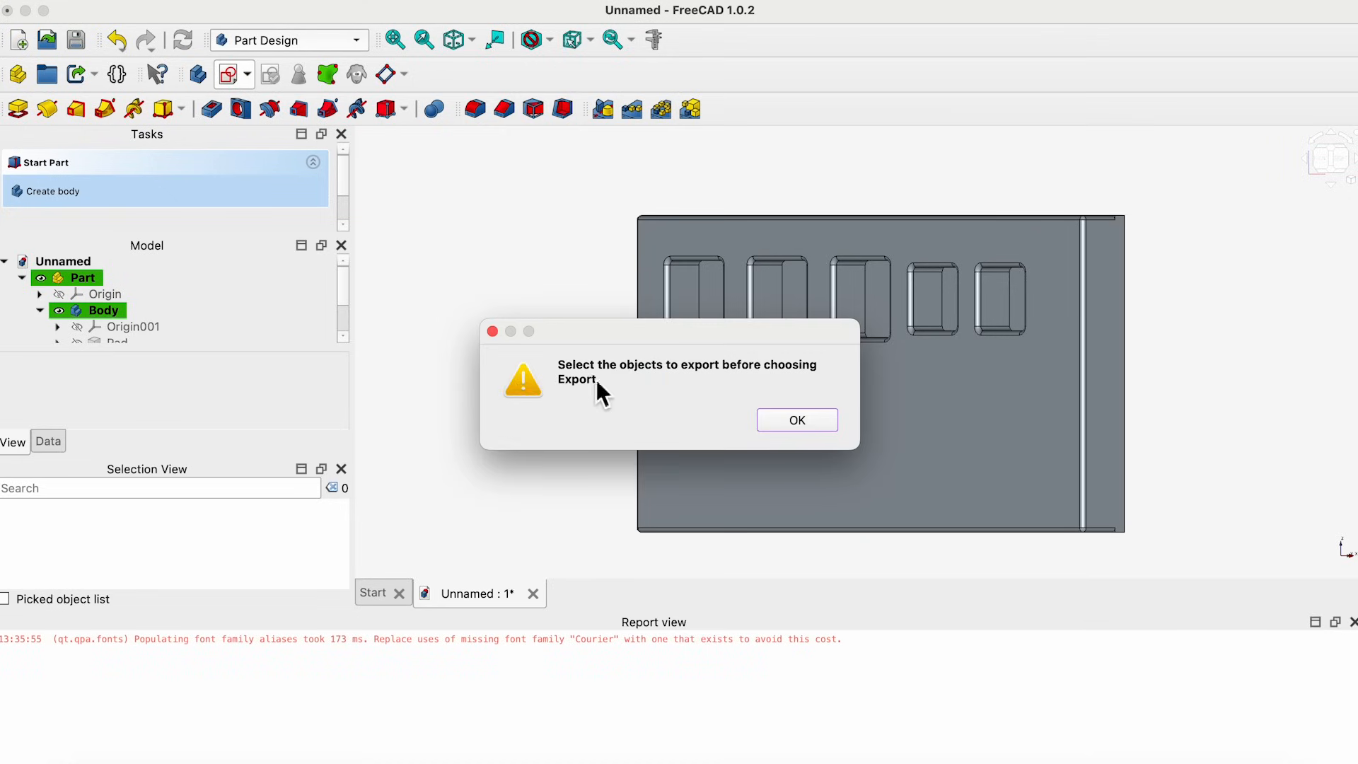
{"action": "left_click", "coordinate": [808, 424]}
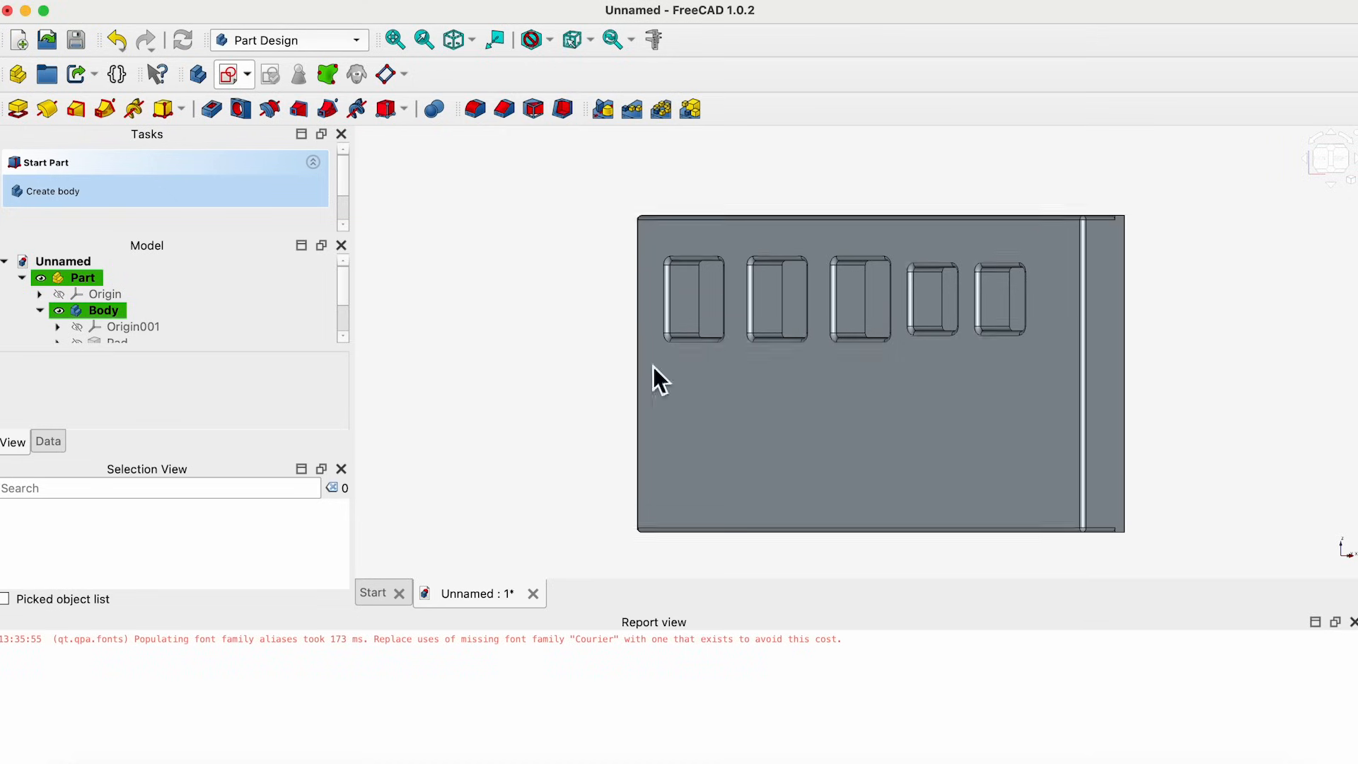
Export the tray as an STL mesh named "trial tray" into the milwaukee socket tray folder.
{"action": "left_click", "coordinate": [771, 416]}
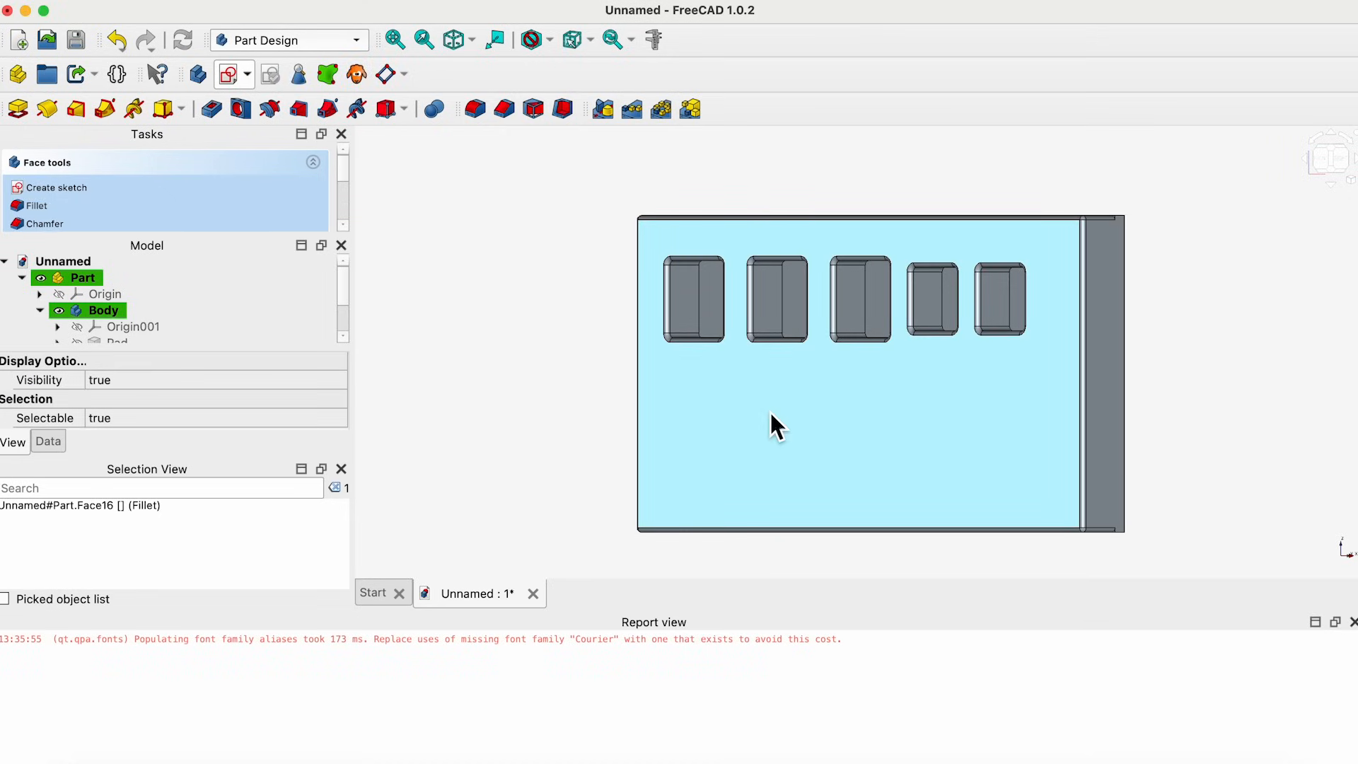
{"action": "left_click", "coordinate": [126, 4]}
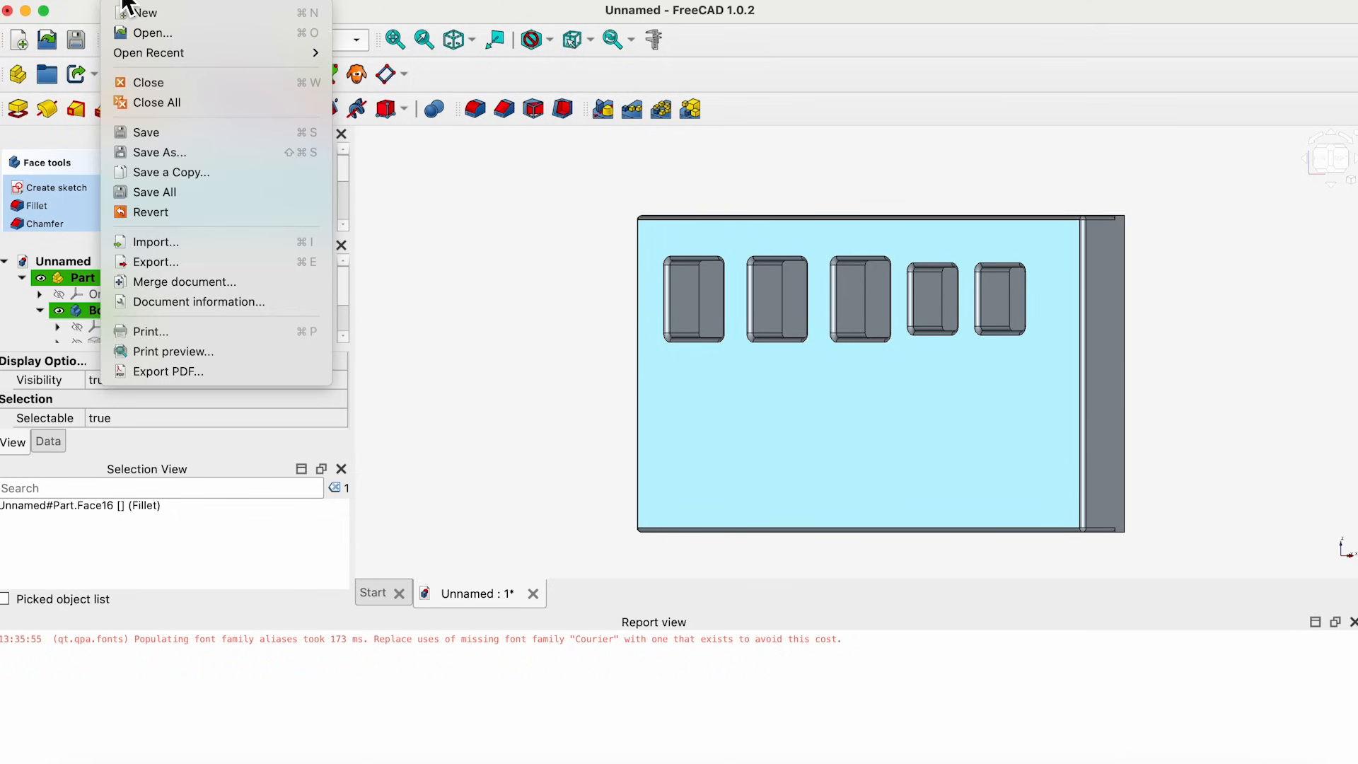
{"action": "left_click", "coordinate": [177, 261]}
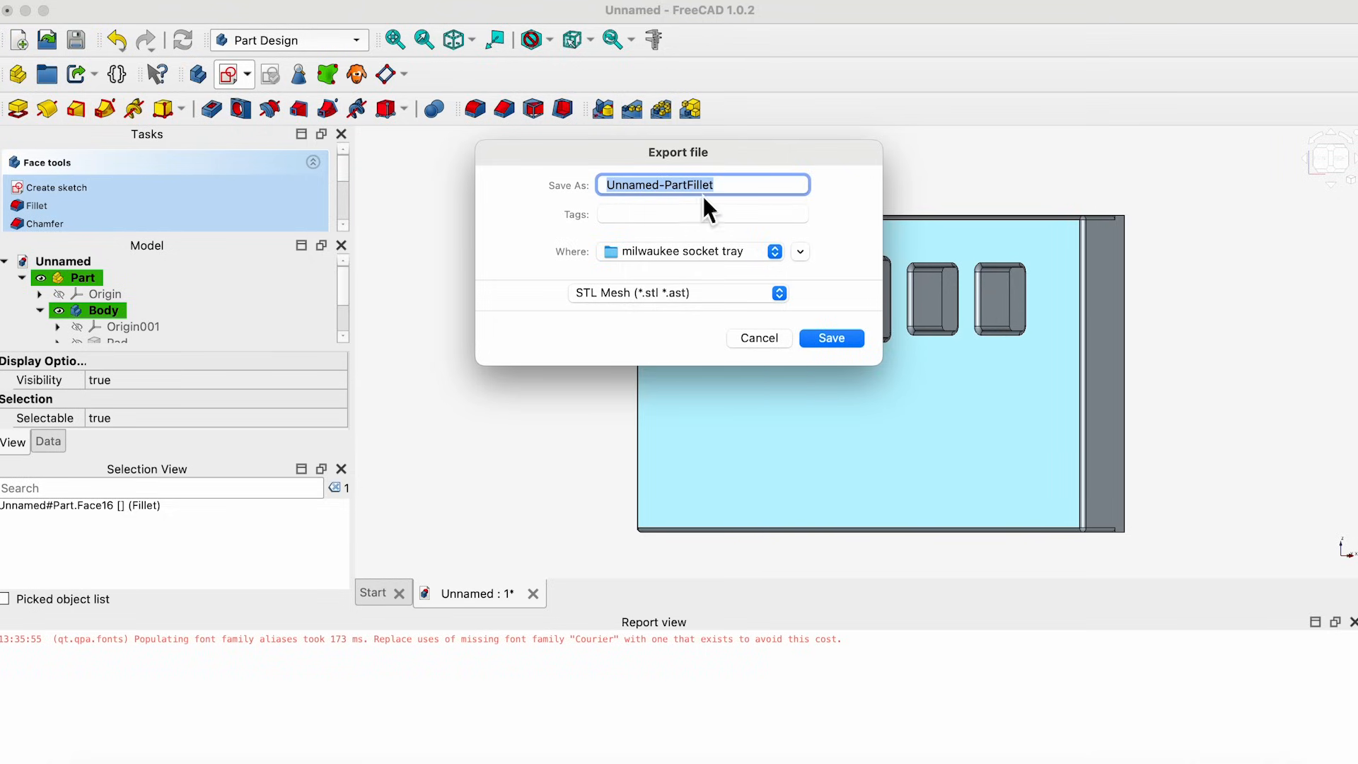
{"action": "left_click_drag", "start_coordinate": [736, 182], "coordinate": [596, 185]}
{"action": "type", "text": "t"}
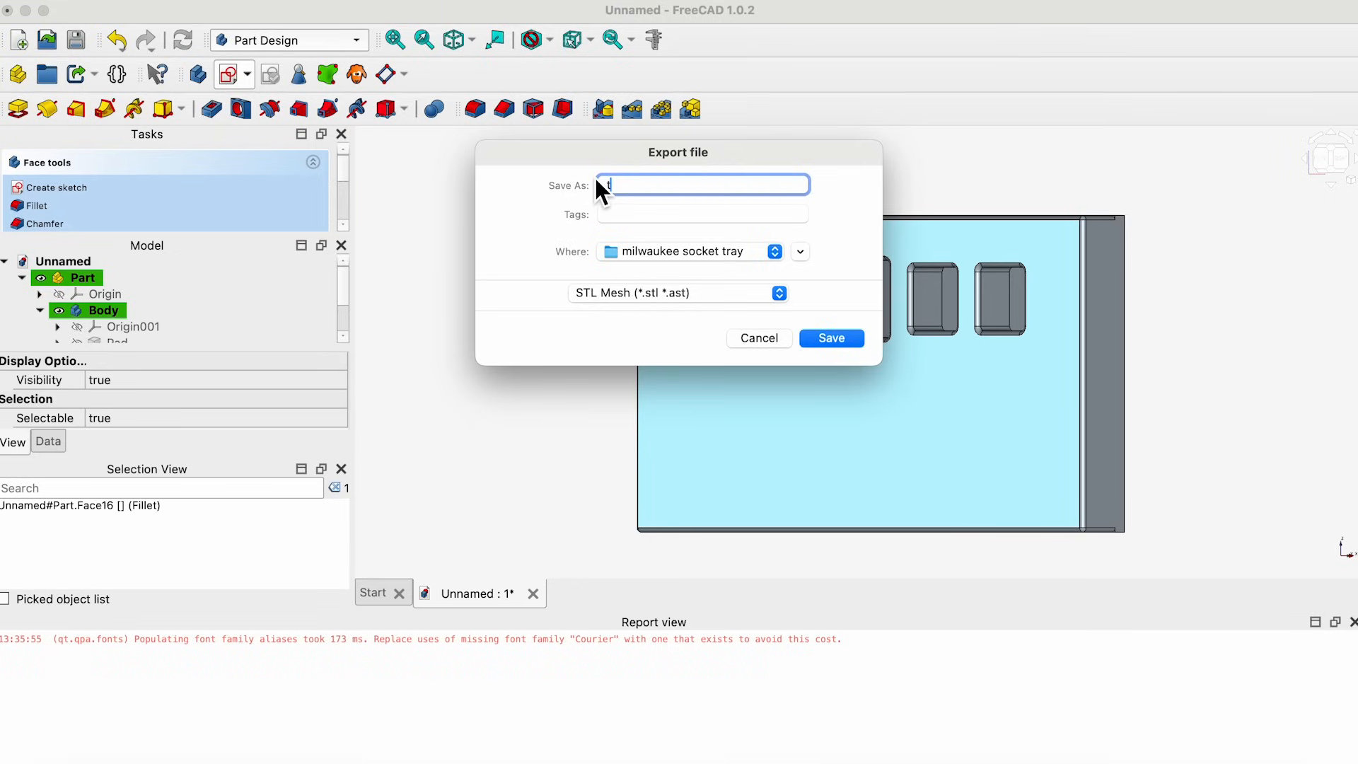
{"action": "type", "text": "rial tray"}
{"action": "left_click", "coordinate": [856, 341]}
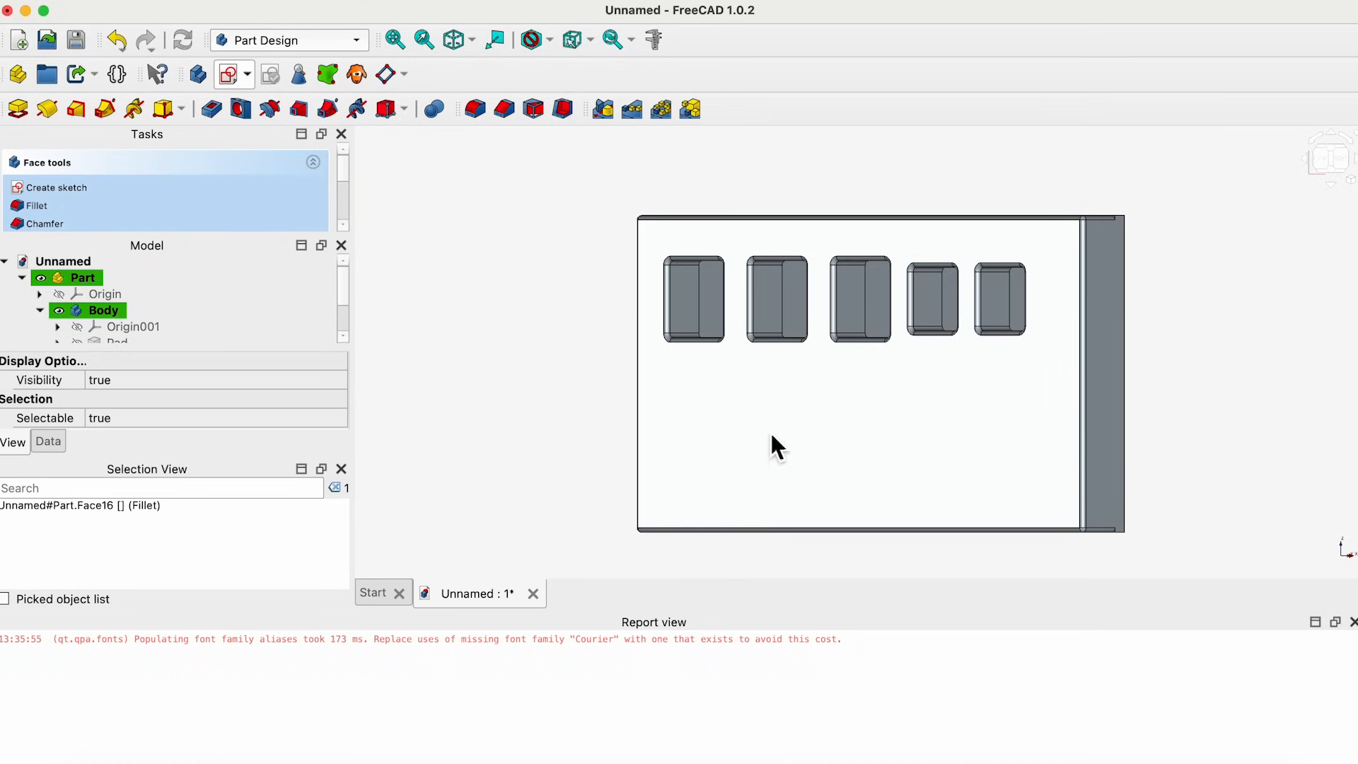
Switch to Finder and open trial tray.stl from the milwaukee socket tray folder in the Elegoo slicer.
{"action": "left_click", "coordinate": [55, 762]}
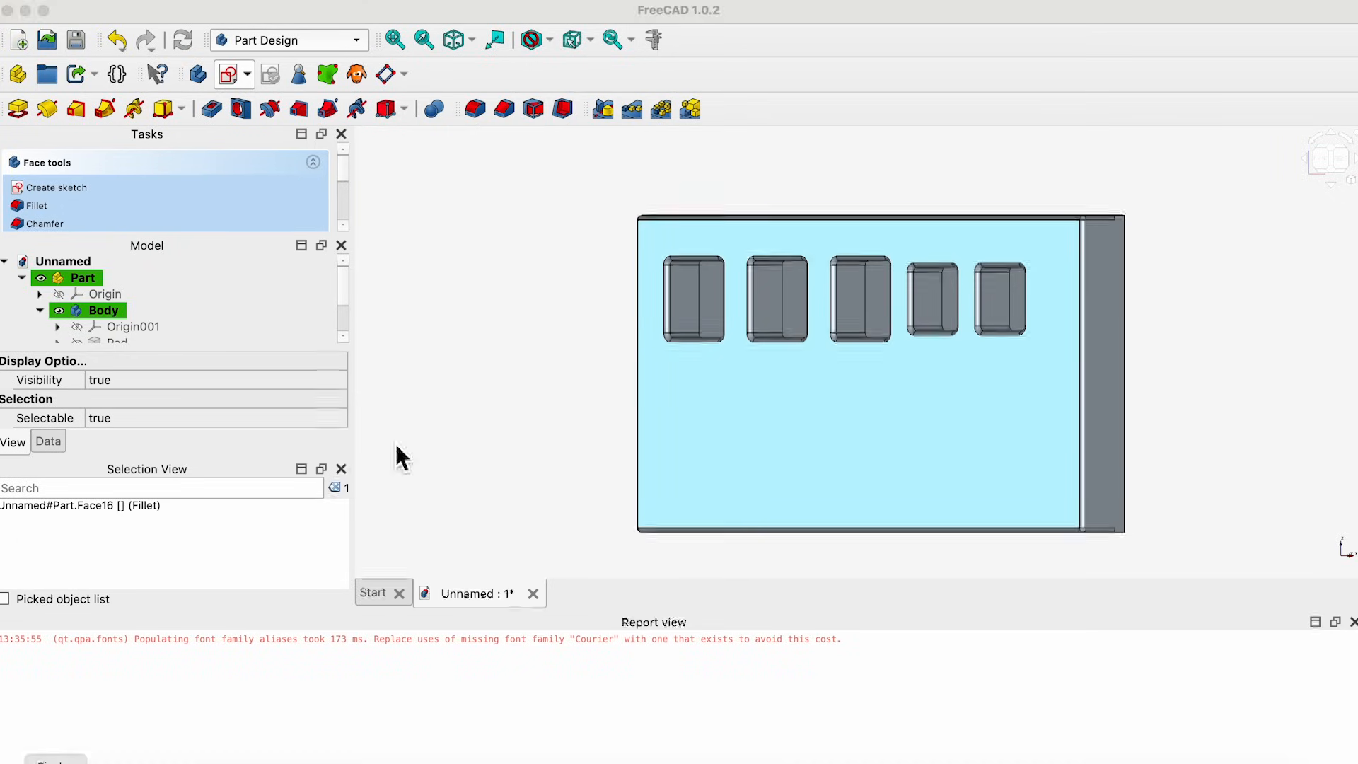
{"action": "left_click", "coordinate": [422, 300]}
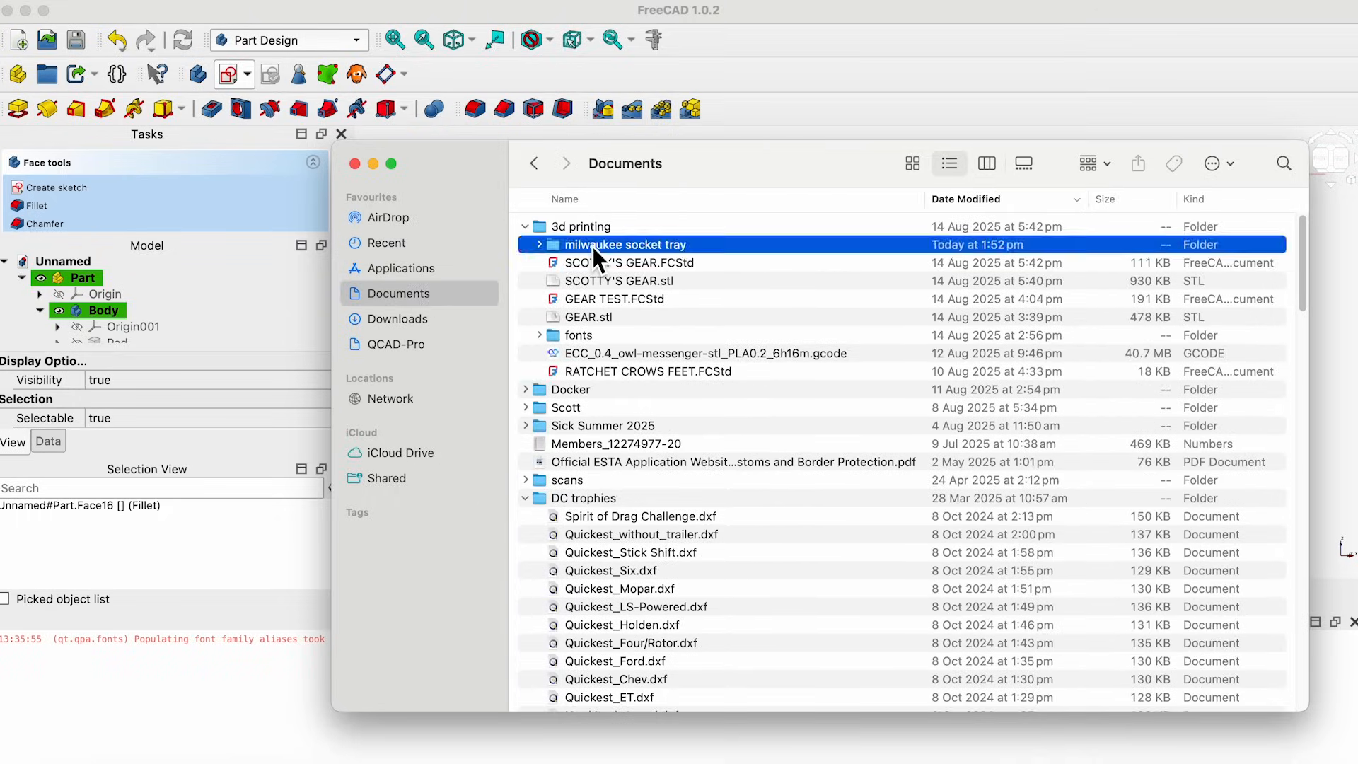
{"action": "double_click", "coordinate": [593, 246]}
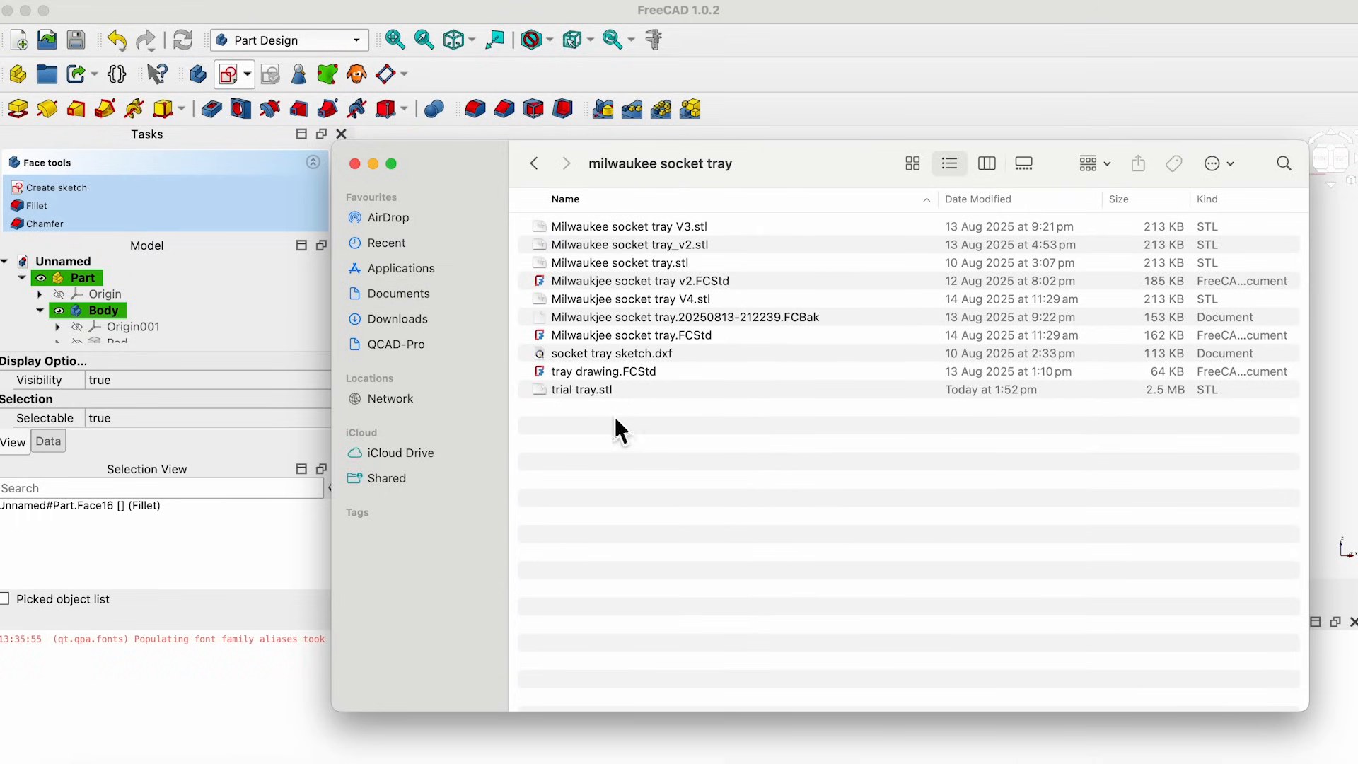
{"action": "double_click", "coordinate": [595, 392]}
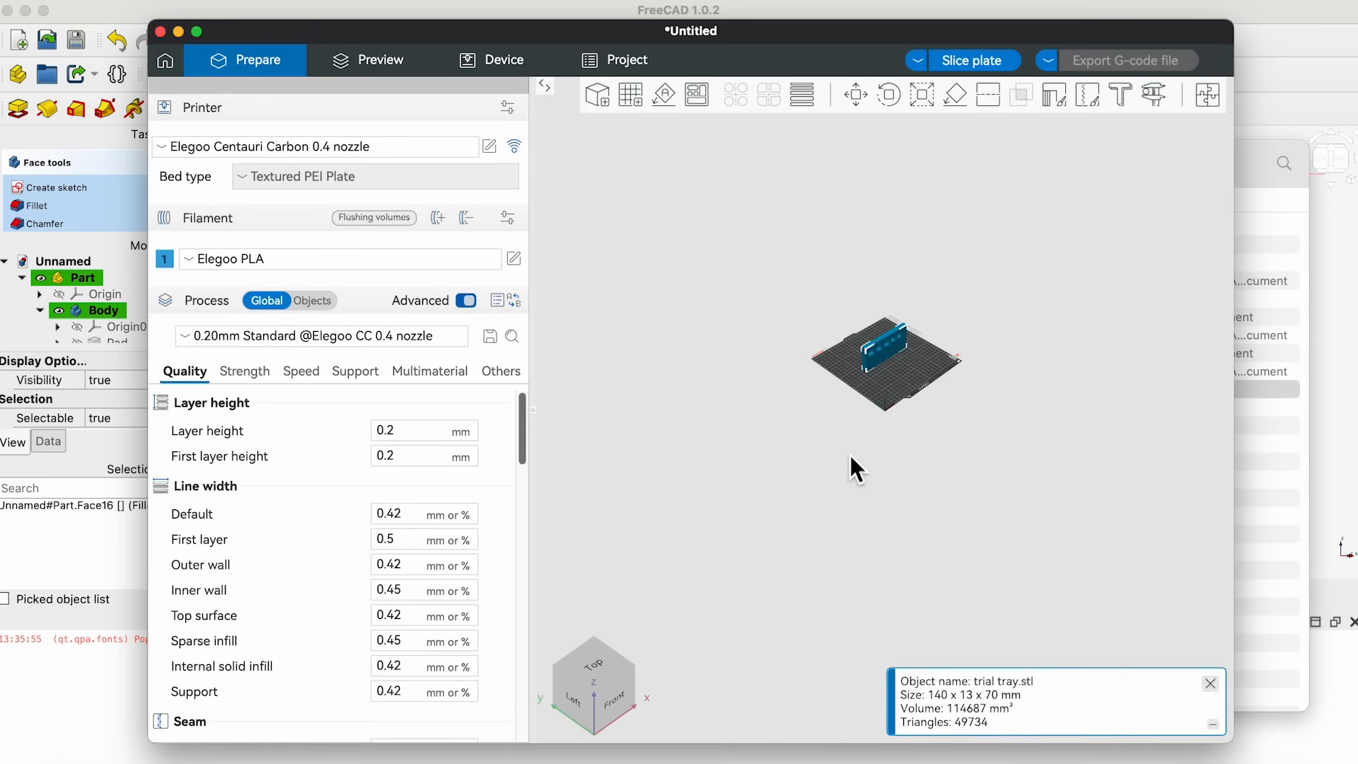
Examine how the imported tray stands on the build plate and which way its pockets face.
{"action": "scroll", "coordinate": [918, 375], "scroll_direction": "up", "scroll_amount": 10}
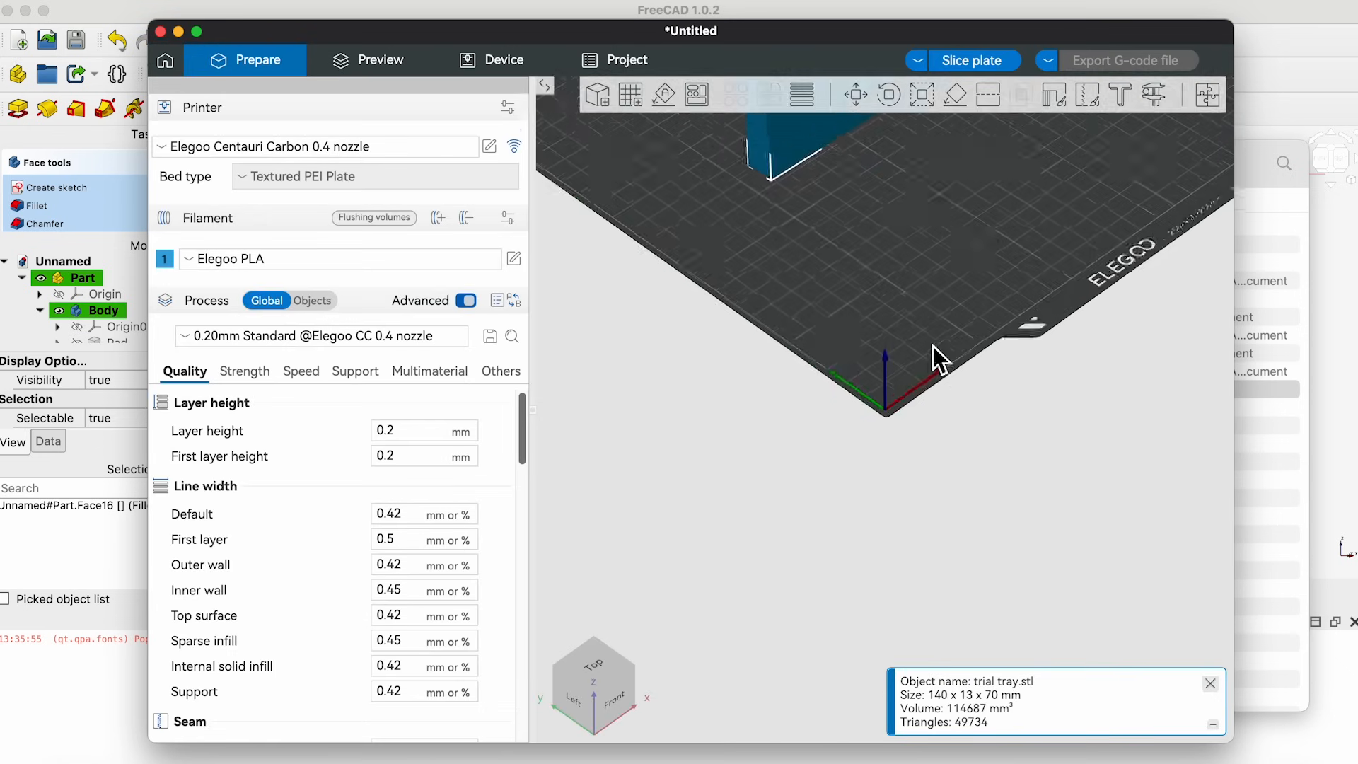
{"action": "scroll", "coordinate": [936, 334], "scroll_direction": "down", "scroll_amount": 3}
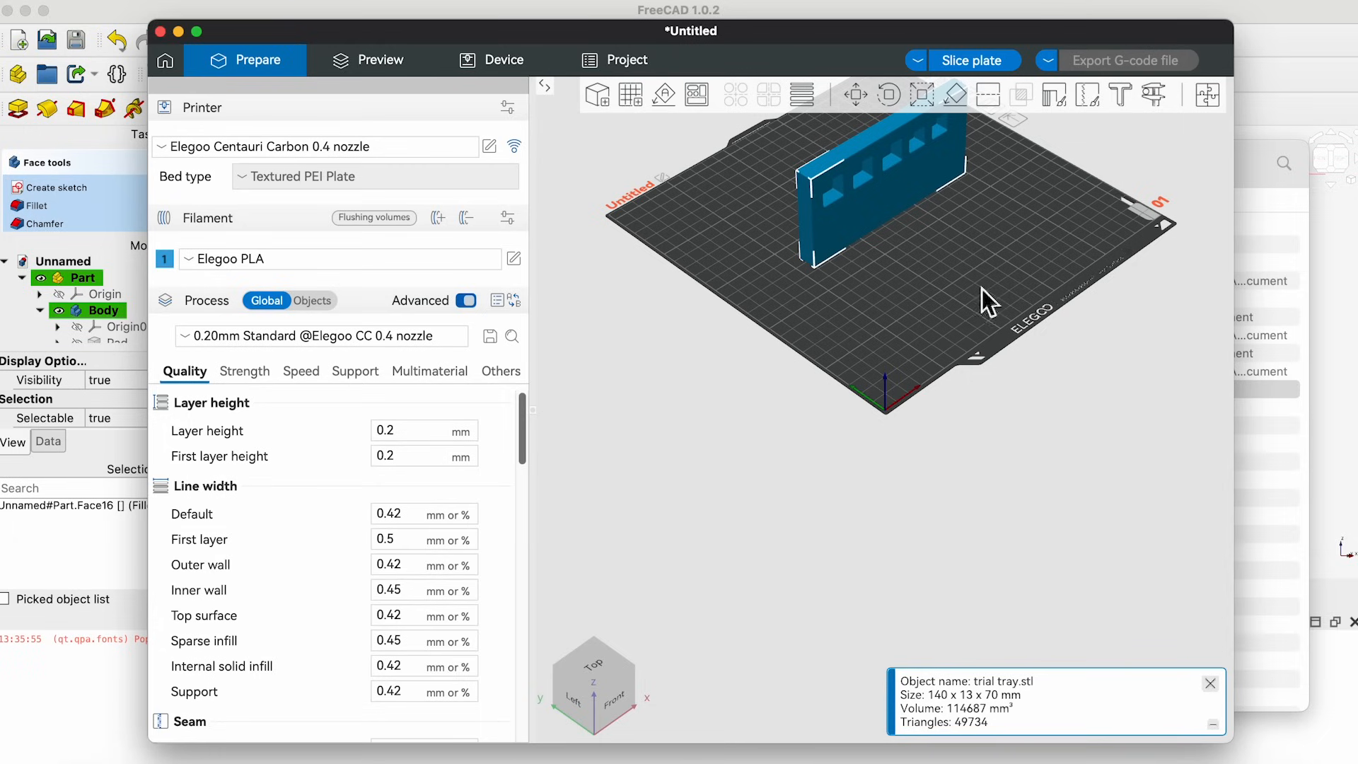
{"action": "scroll", "coordinate": [986, 287], "scroll_direction": "up", "scroll_amount": 5}
{"action": "scroll", "coordinate": [986, 290], "scroll_direction": "down", "scroll_amount": 3}
{"action": "key", "text": "Down"}
{"action": "key", "text": "Down"}
{"action": "key", "text": "Up"}
{"action": "key", "text": "Up"}
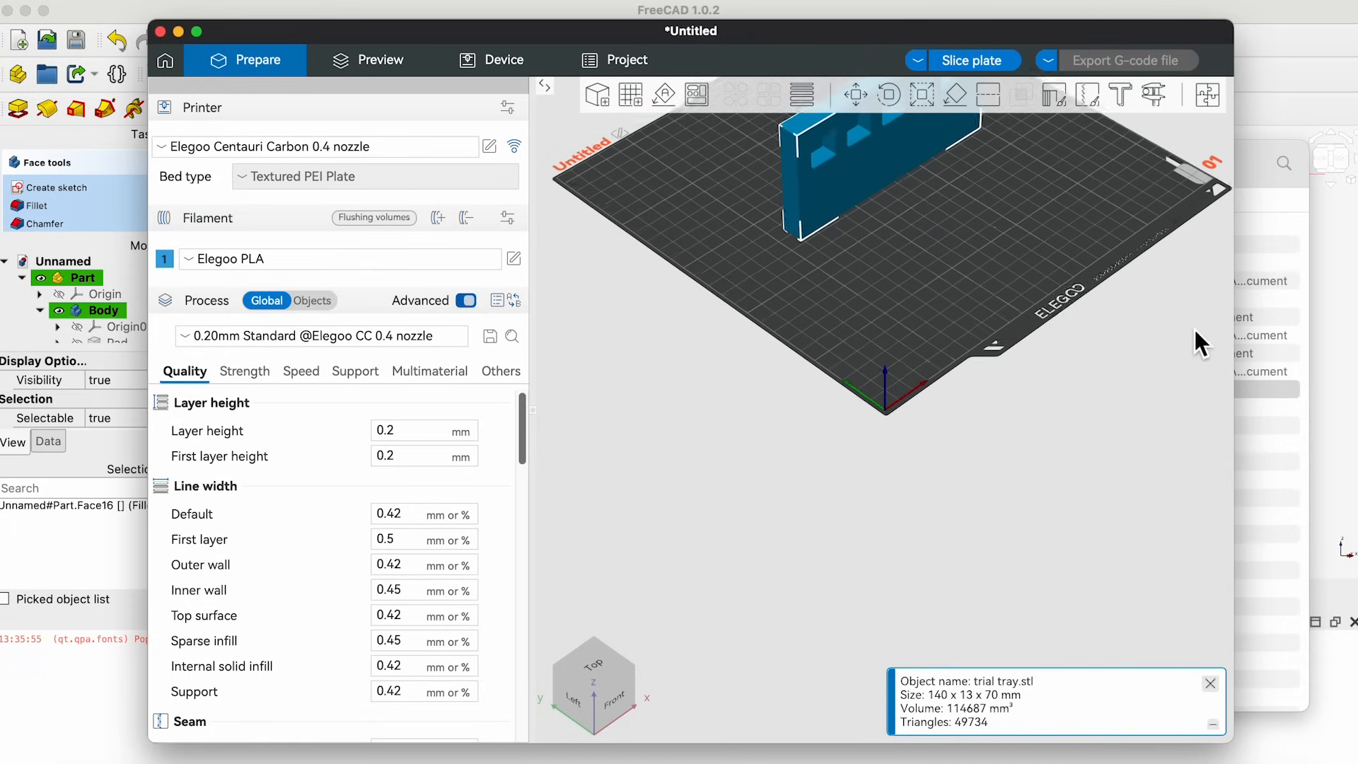
{"action": "key", "text": "1"}
{"action": "left_click_drag", "start_coordinate": [1187, 359], "coordinate": [977, 317]}
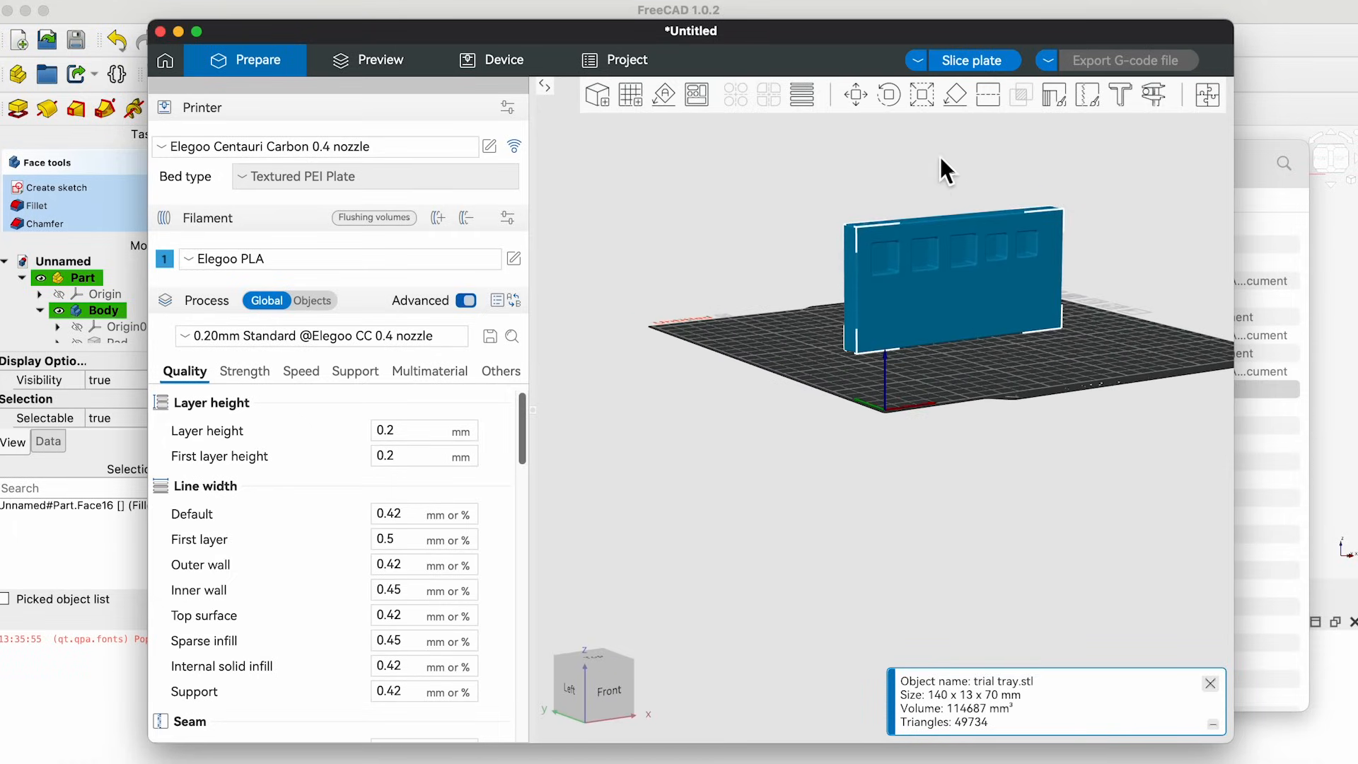
{"action": "left_click", "coordinate": [958, 95]}
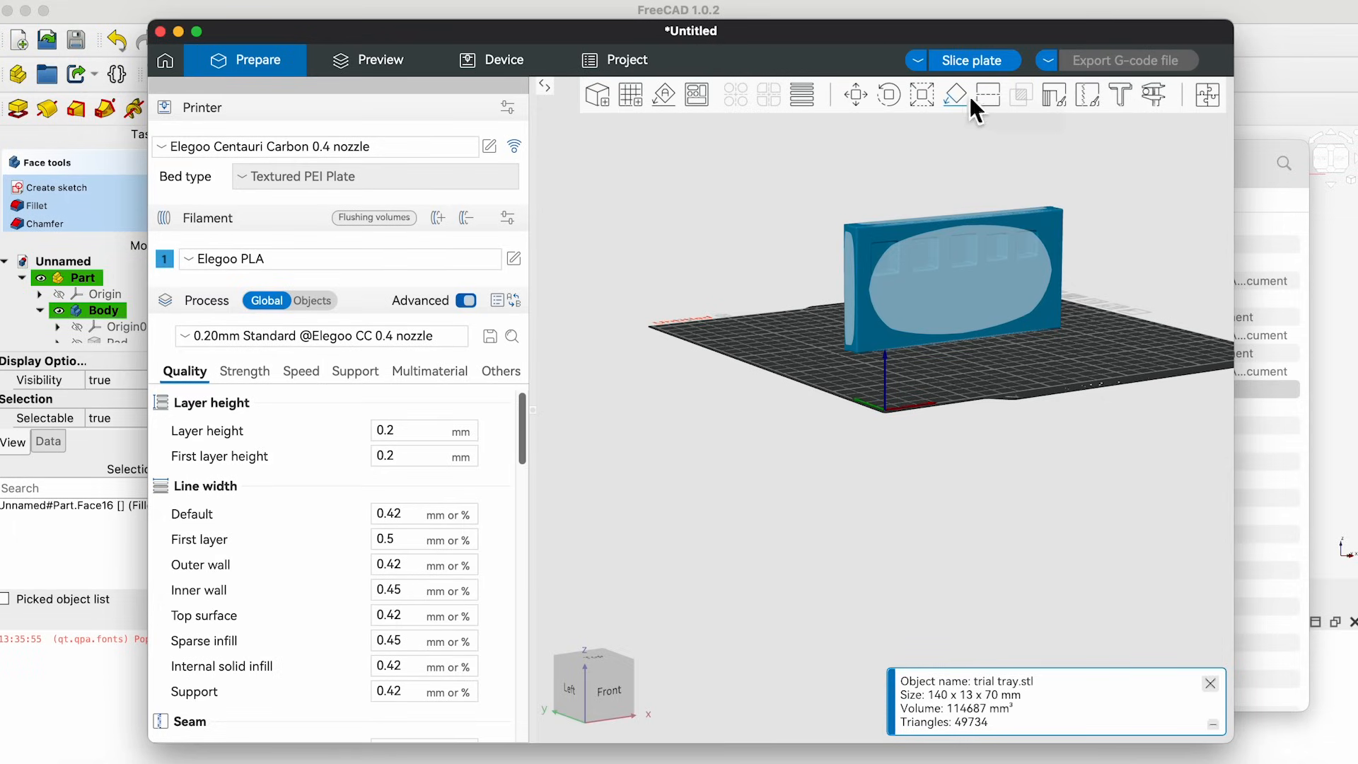
{"action": "left_click", "coordinate": [205, 4]}
{"action": "left_click", "coordinate": [203, 13]}
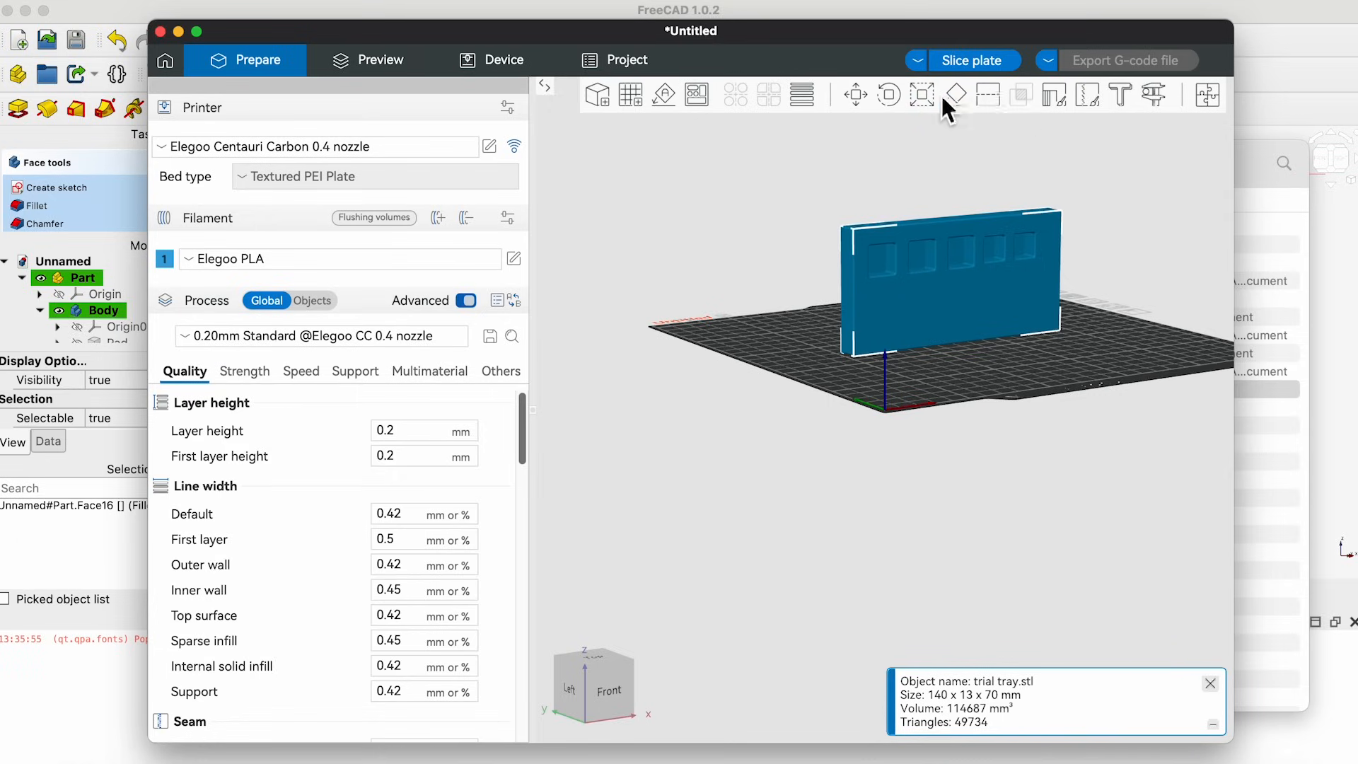
Rotate the tray to 90° about the X axis and check which side faces up.
{"action": "left_click", "coordinate": [891, 95]}
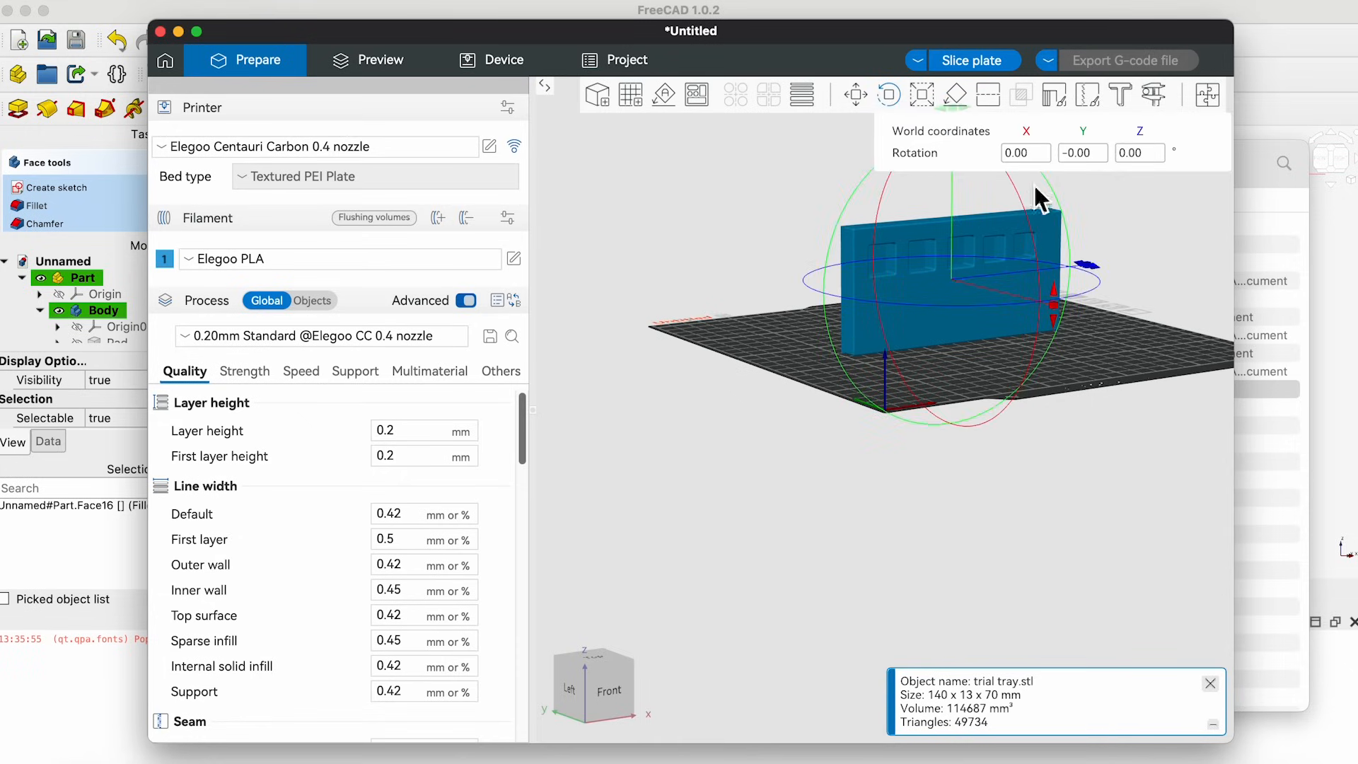
{"action": "left_click", "coordinate": [1037, 157]}
{"action": "type", "text": "90"}
{"action": "key", "text": "BackSpace"}
{"action": "key", "text": "BackSpace"}
{"action": "key", "text": "BackSpace"}
{"action": "key", "text": "Return"}
{"action": "left_click_drag", "start_coordinate": [1001, 358], "coordinate": [1063, 360]}
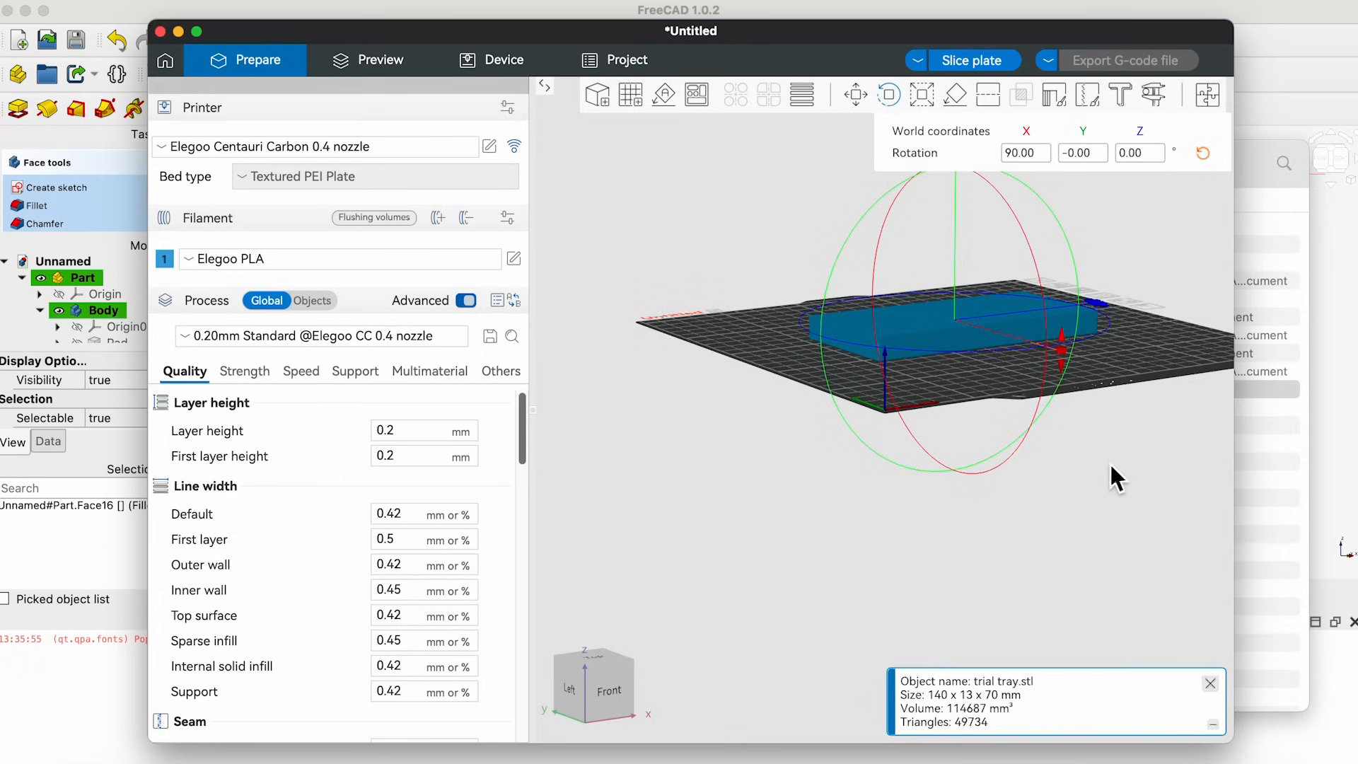
{"action": "mouse_move", "coordinate": [1110, 469]}
{"action": "left_mouse_down"}
{"action": "mouse_move", "coordinate": [1088, 501]}
{"action": "mouse_move", "coordinate": [1095, 443]}
{"action": "mouse_move", "coordinate": [1100, 474]}
{"action": "left_mouse_up"}
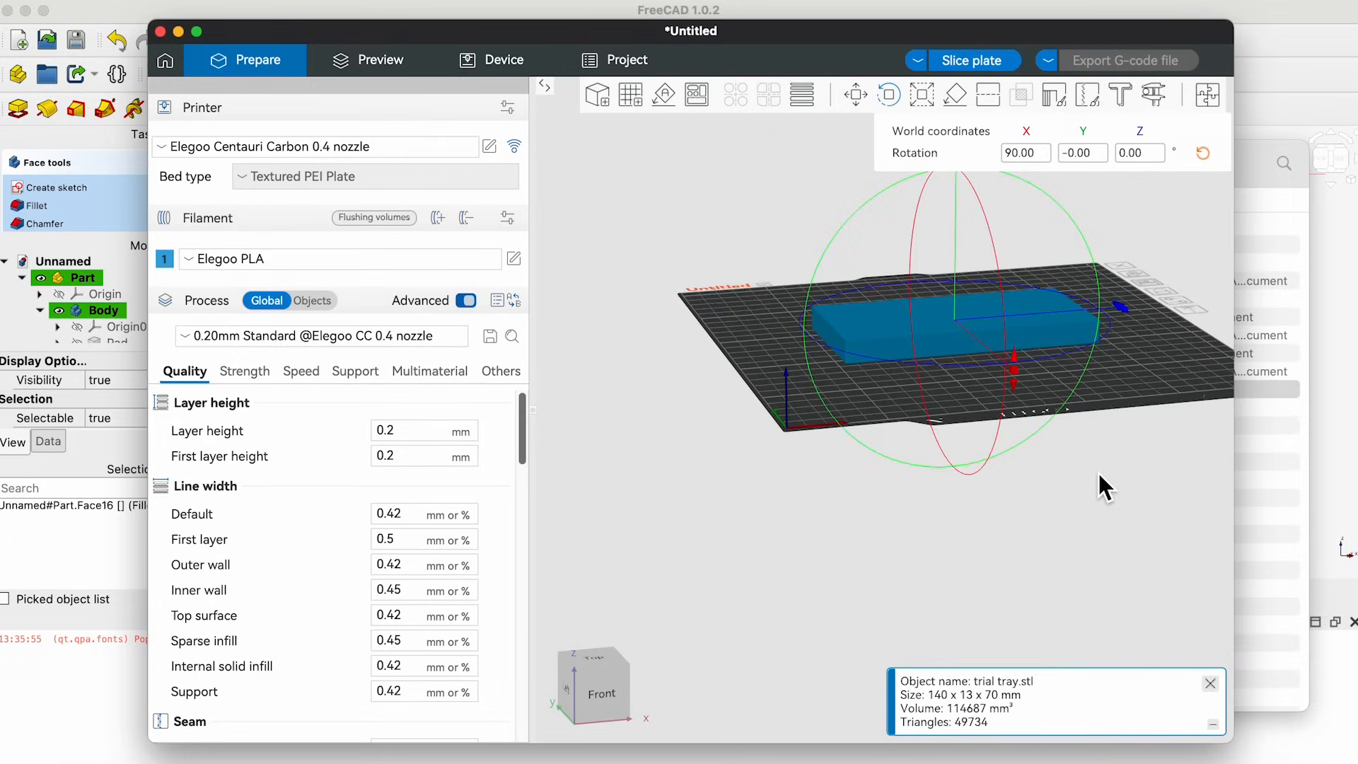
Try an X rotation of 180° and replace it with -90° to lay the tray flat with its pockets facing up.
{"action": "left_click", "coordinate": [1020, 153]}
{"action": "key", "text": "Return"}
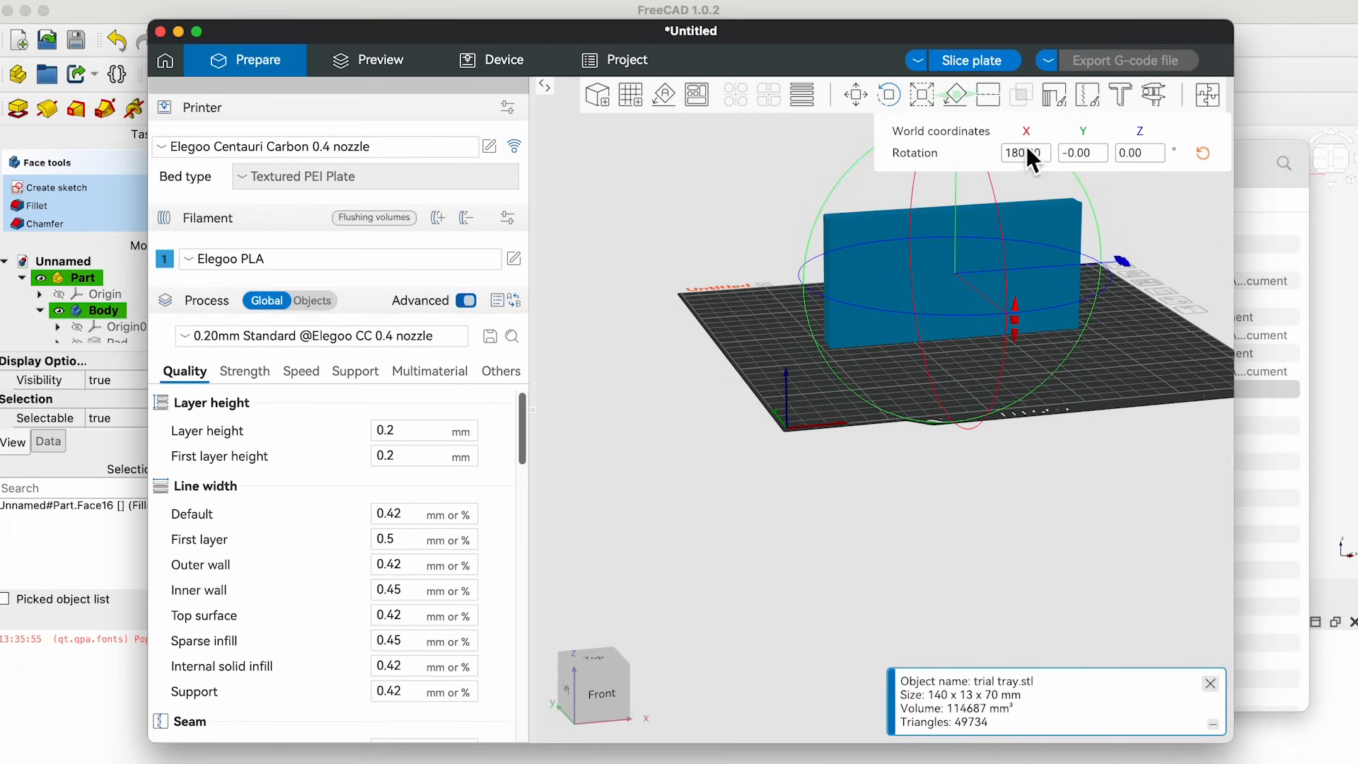
{"action": "left_click", "coordinate": [1006, 153]}
{"action": "key", "text": "Return"}
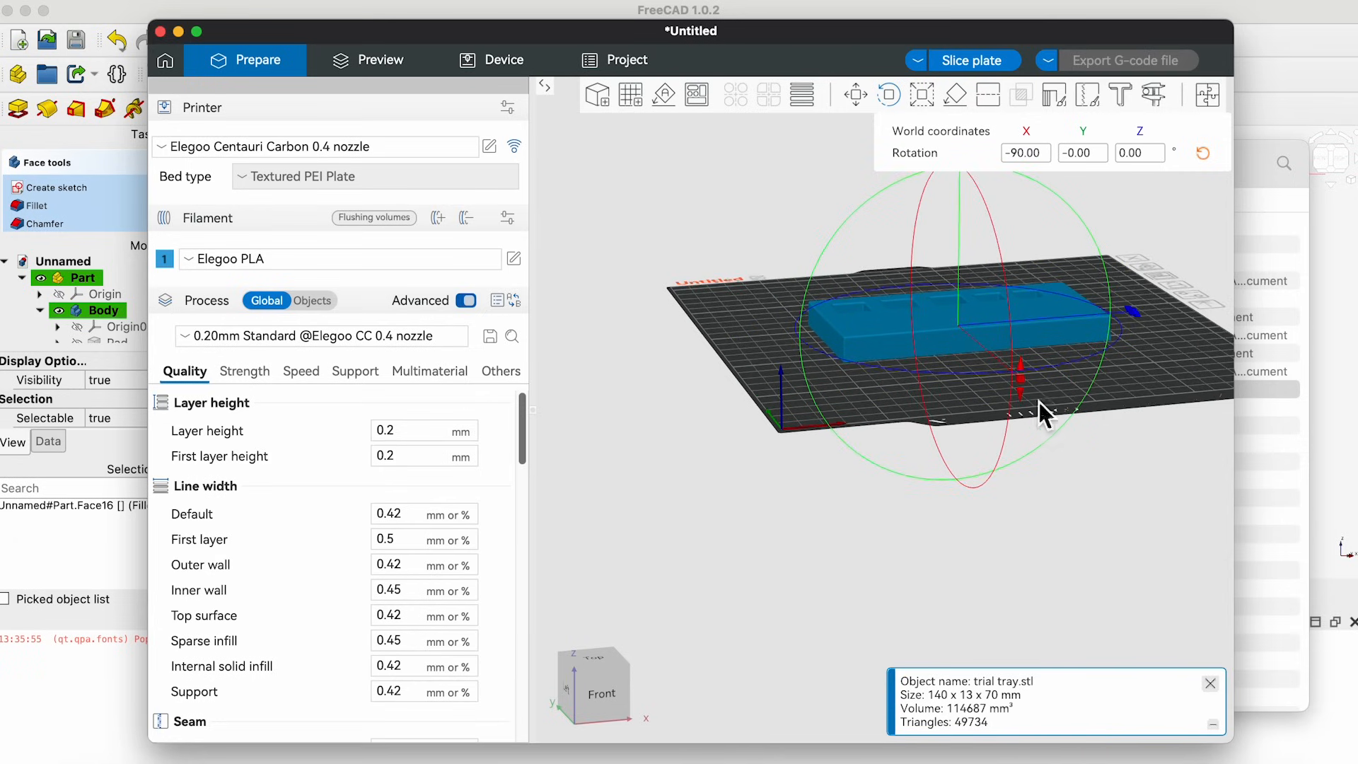
{"action": "left_click_drag", "start_coordinate": [1016, 413], "coordinate": [1056, 469]}
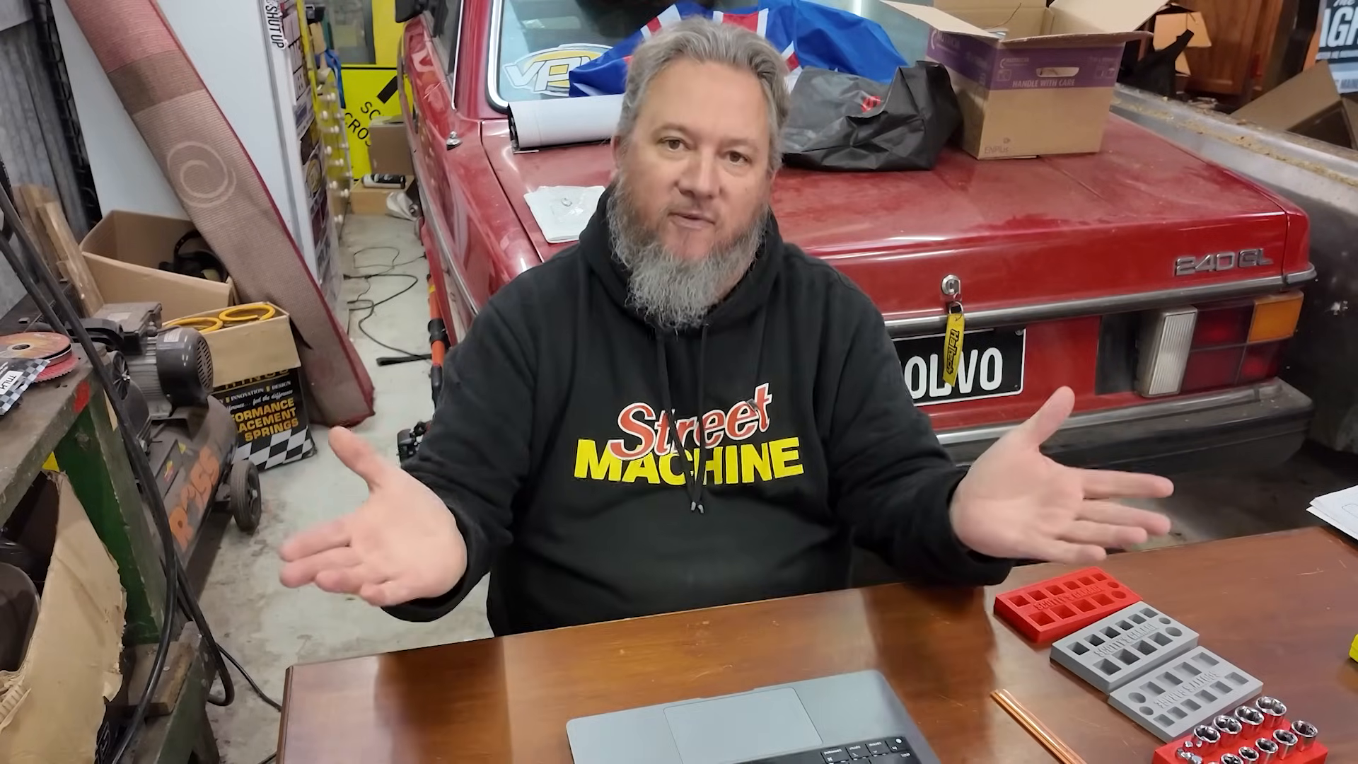